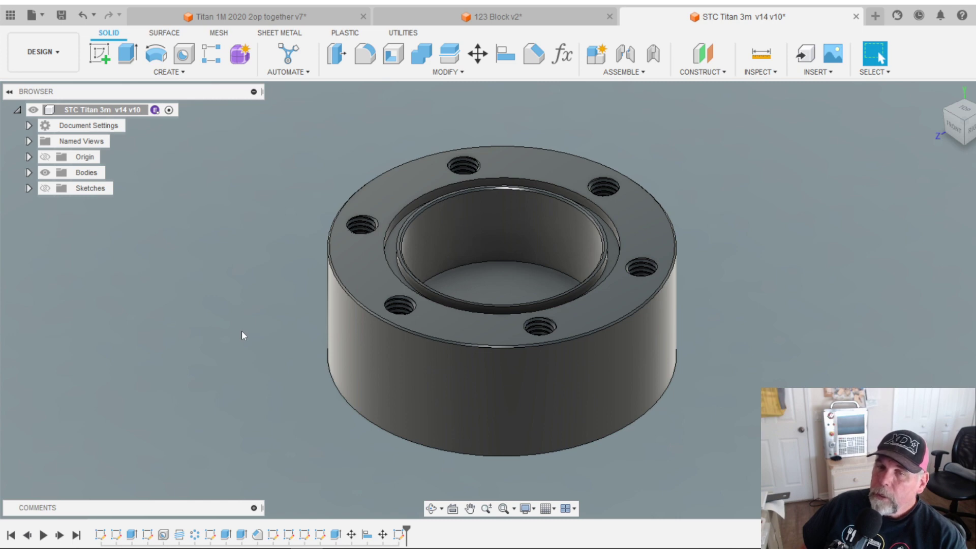
Step: Open the Data Panel and go back to the All Projects list
scroll(242, 336, "down", 2)
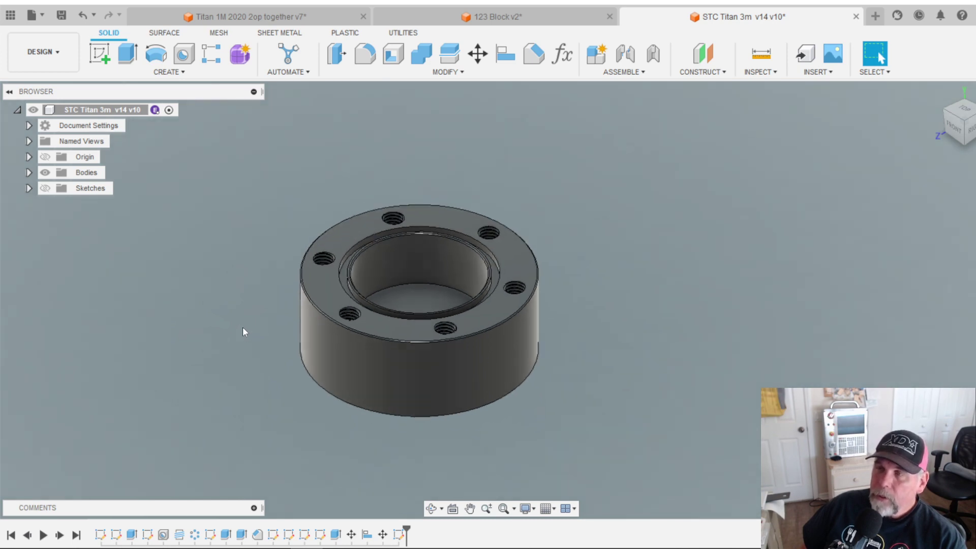
scroll(142, 204, "down", 3)
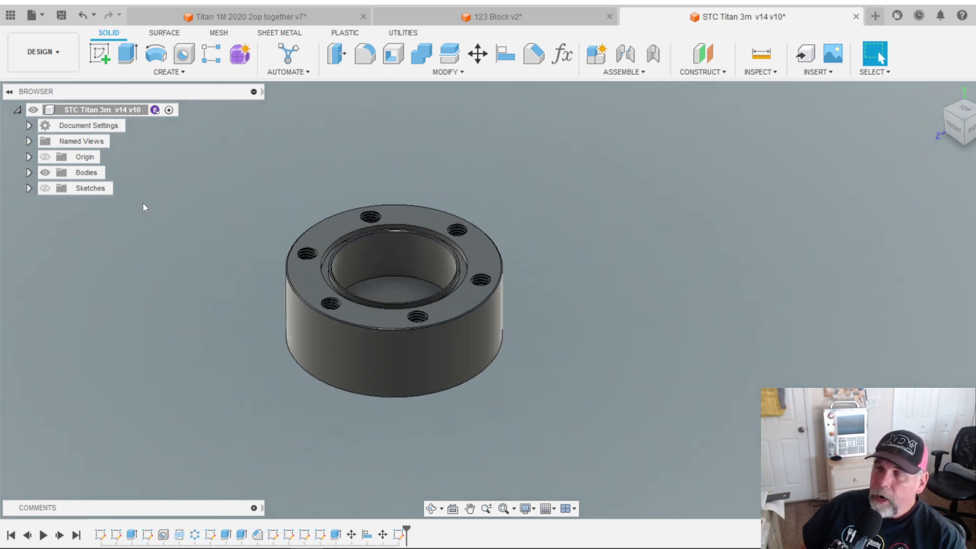
left_click(10, 15)
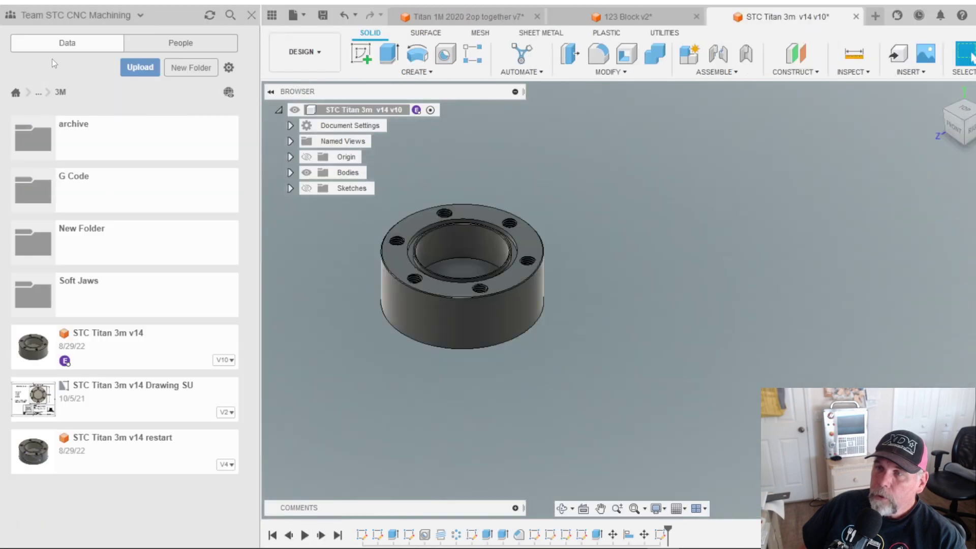
left_click(16, 92)
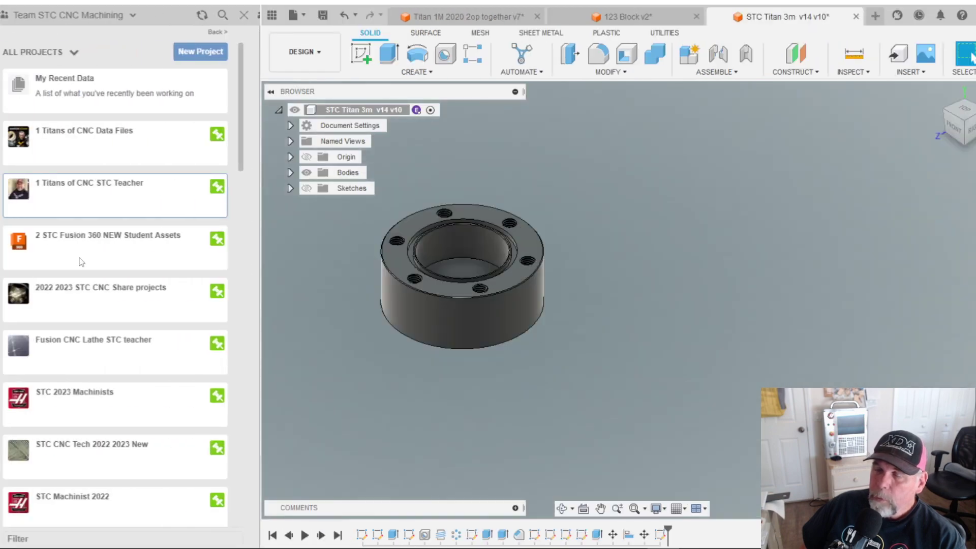
Step: Find and open the Teacher Ed - STC project
scroll(125, 356, "down", 5)
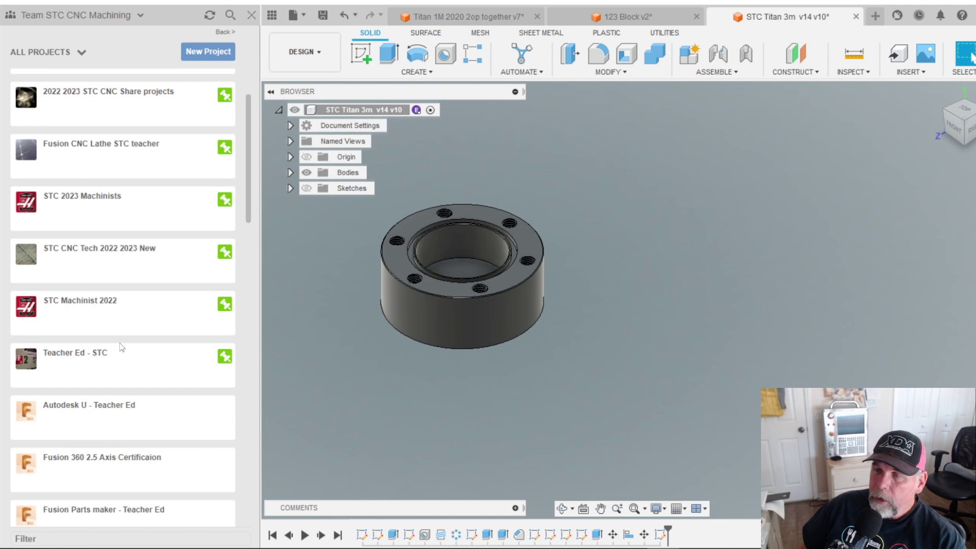
scroll(122, 347, "down", 3)
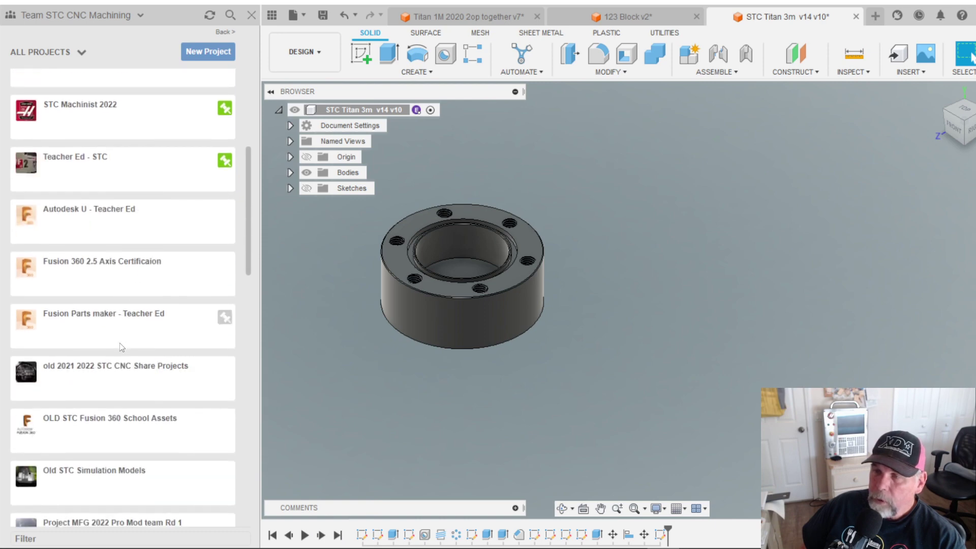
scroll(122, 347, "down", 3)
scroll(122, 347, "up", 4)
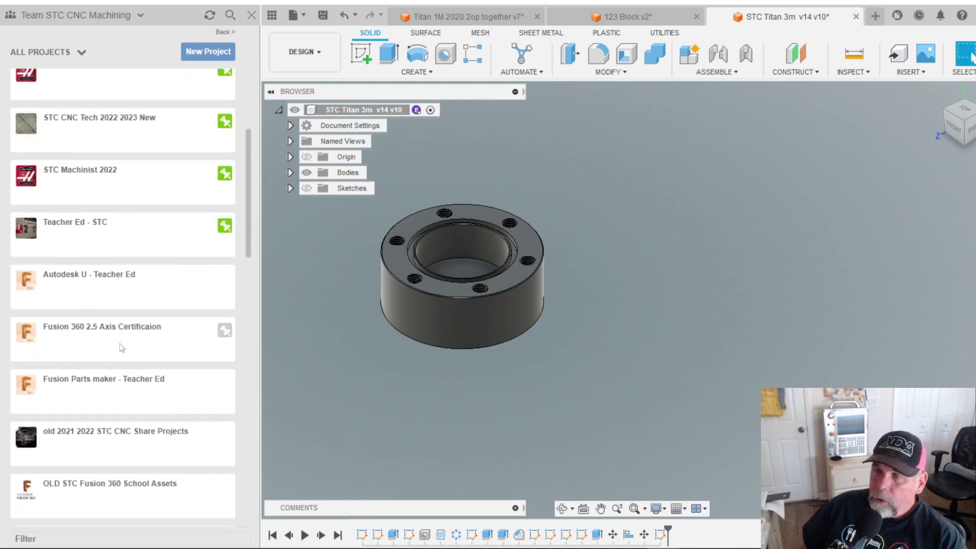
scroll(117, 337, "up", 4)
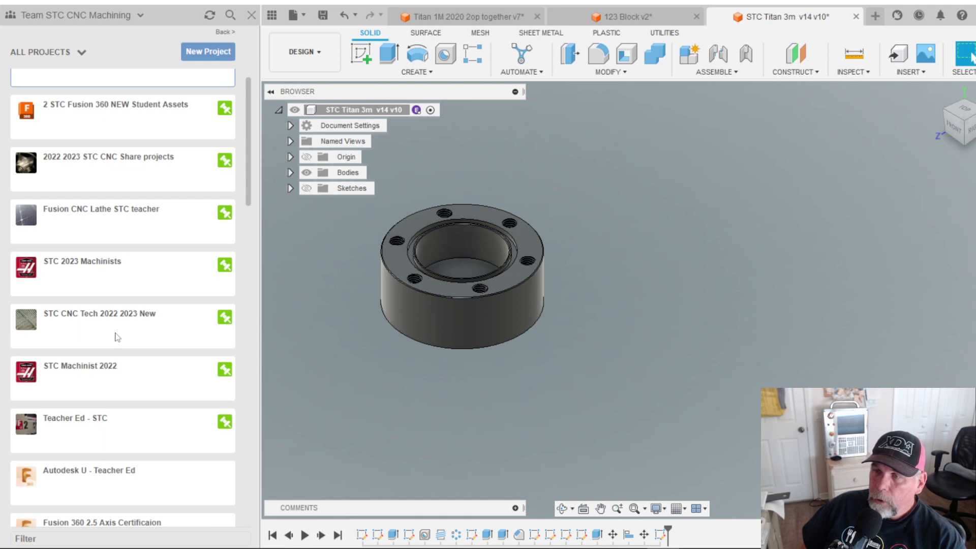
scroll(117, 336, "down", 15)
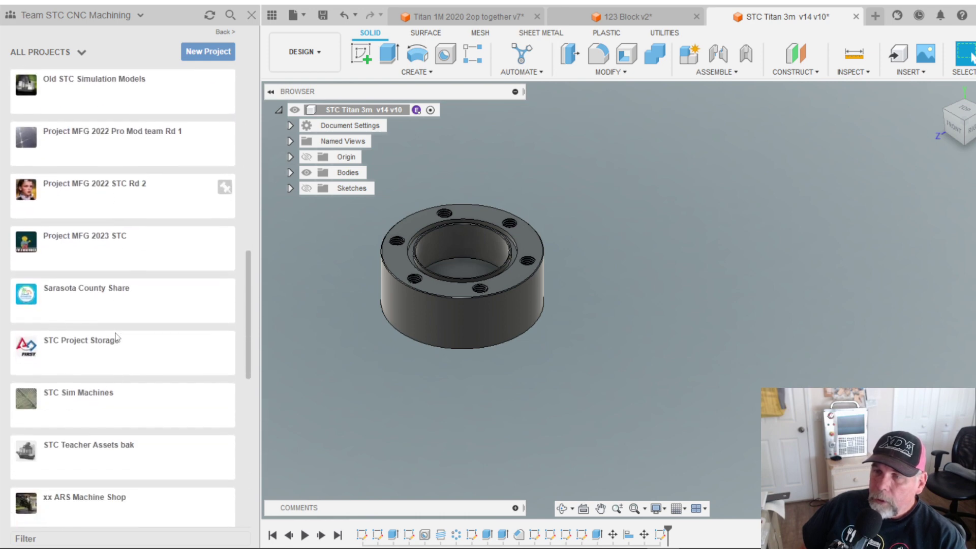
scroll(116, 337, "down", 4)
scroll(117, 336, "up", 4)
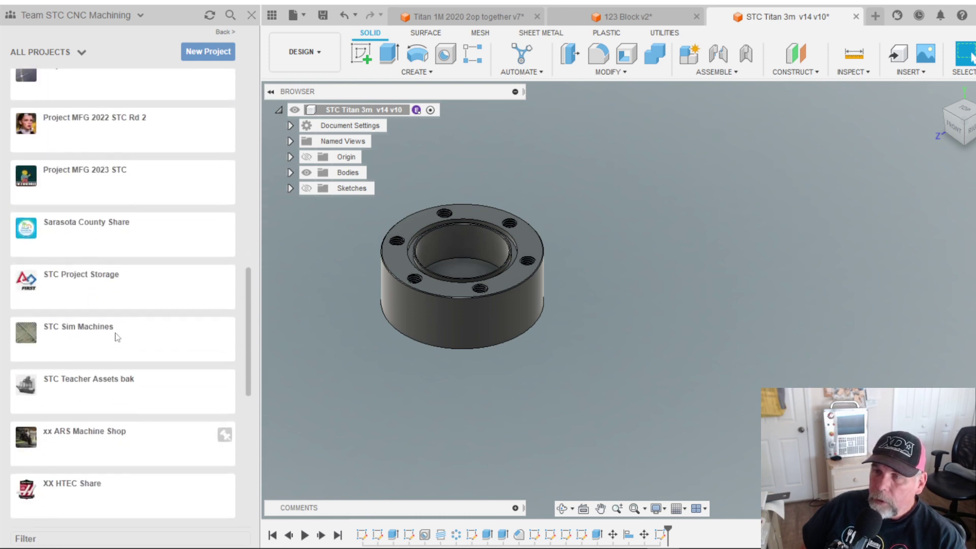
scroll(119, 320, "up", 4)
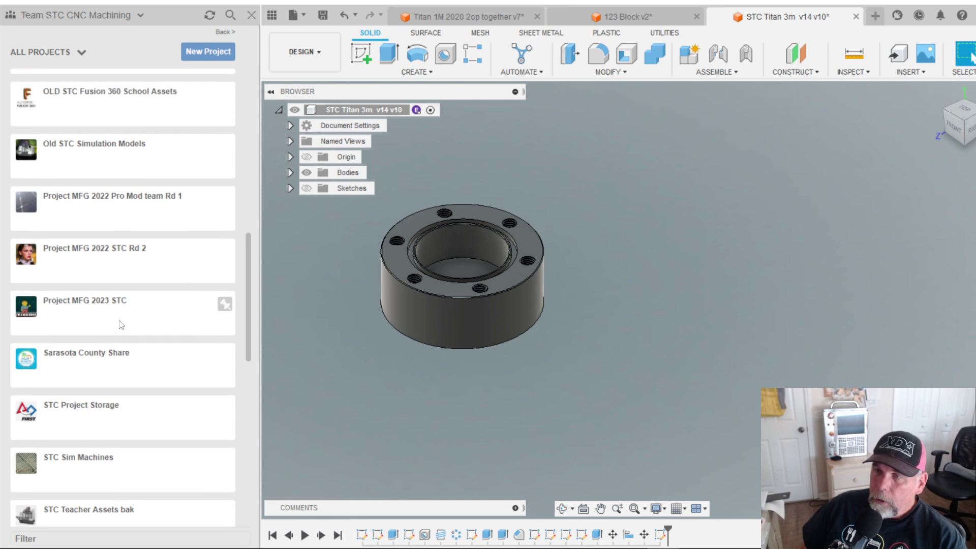
scroll(127, 313, "up", 3)
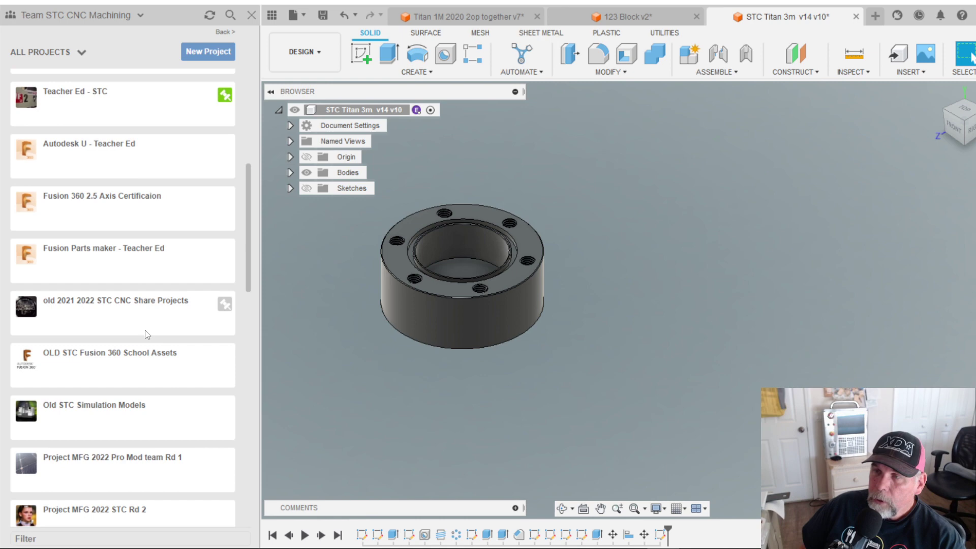
scroll(139, 320, "up", 4)
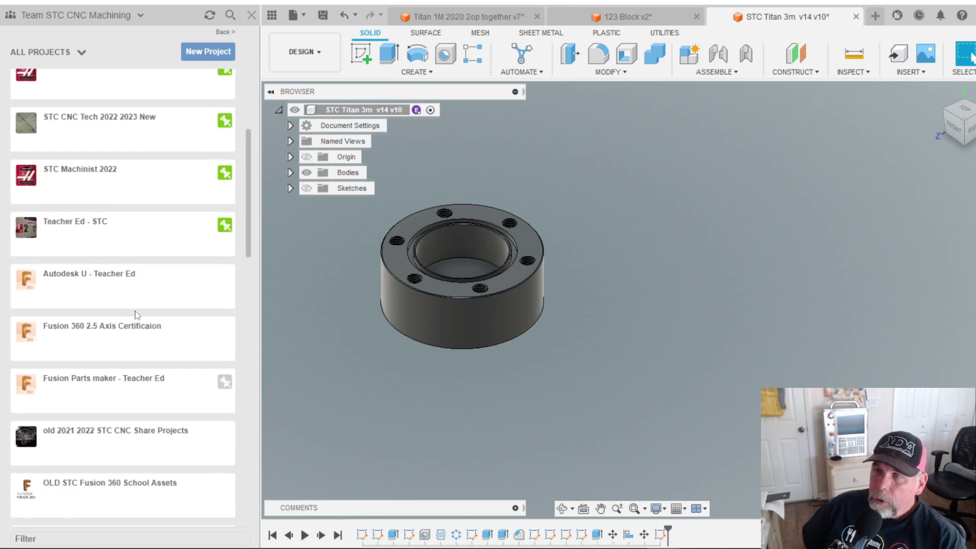
left_click(140, 303)
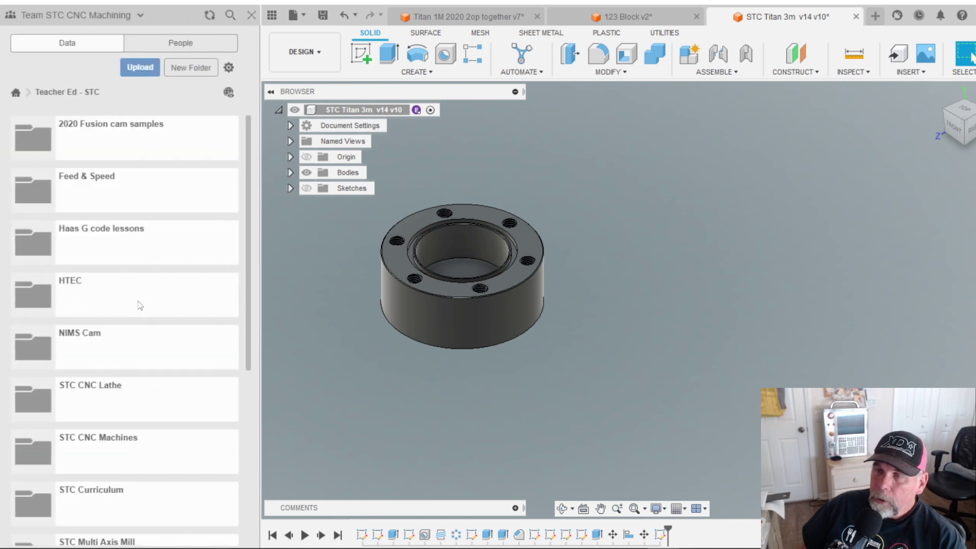
Step: Navigate through STC Workholding into the STC Vices folder
scroll(138, 320, "down", 5)
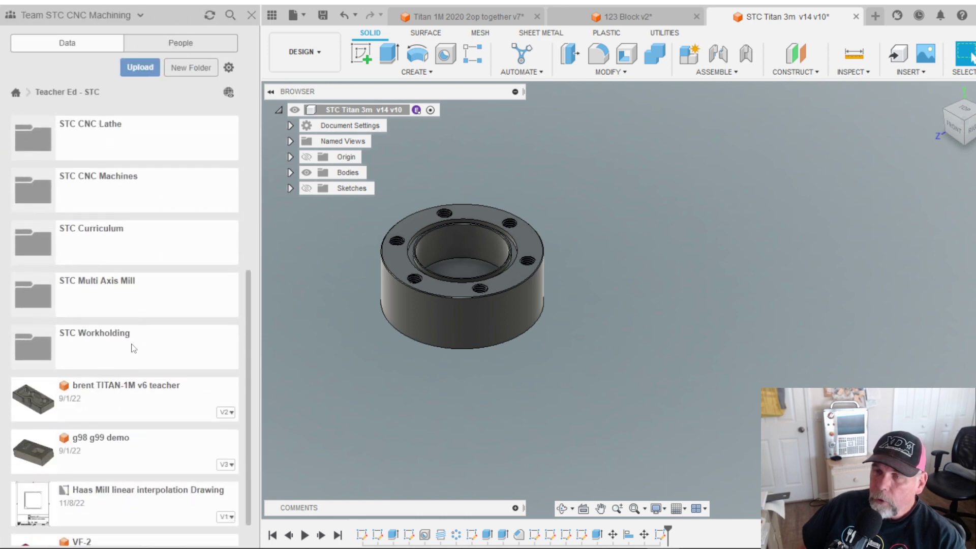
left_click(134, 343)
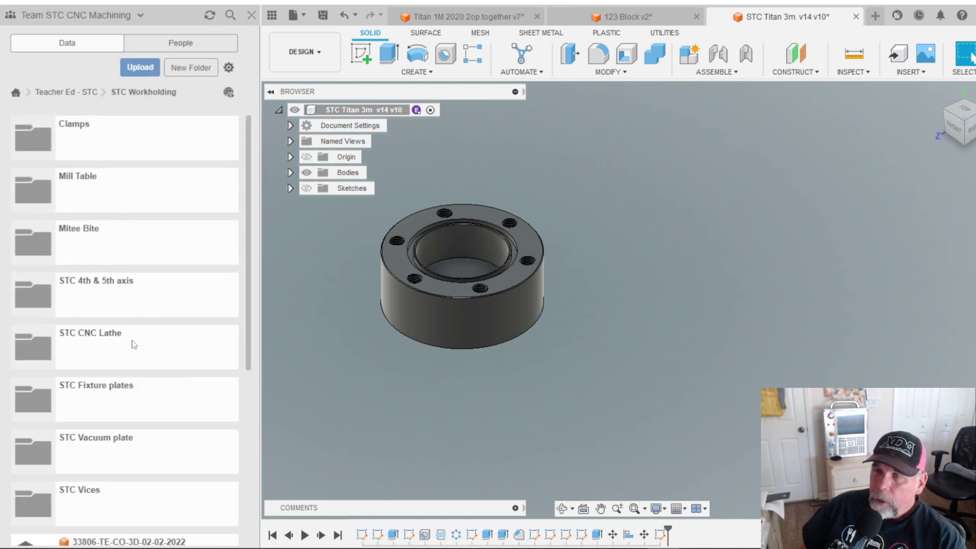
left_click(135, 345)
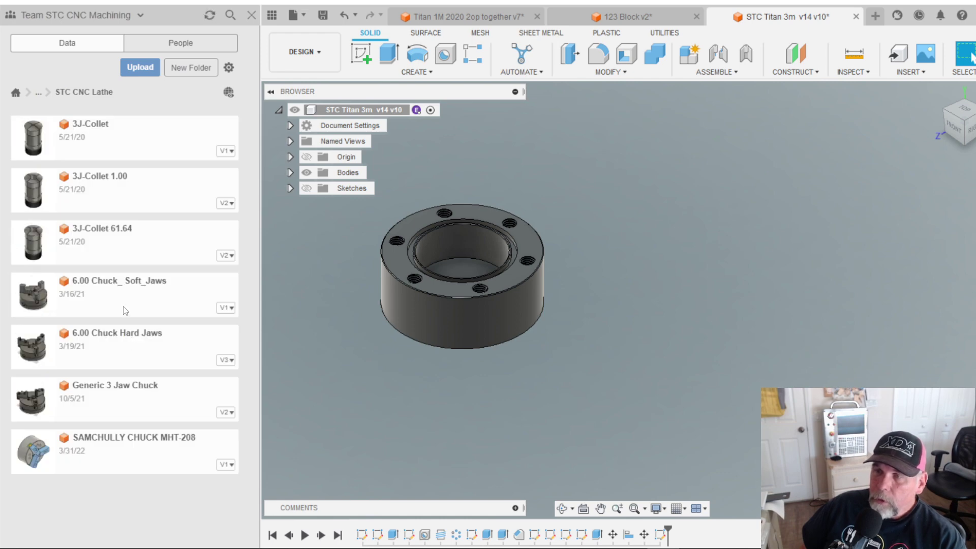
left_click(39, 92)
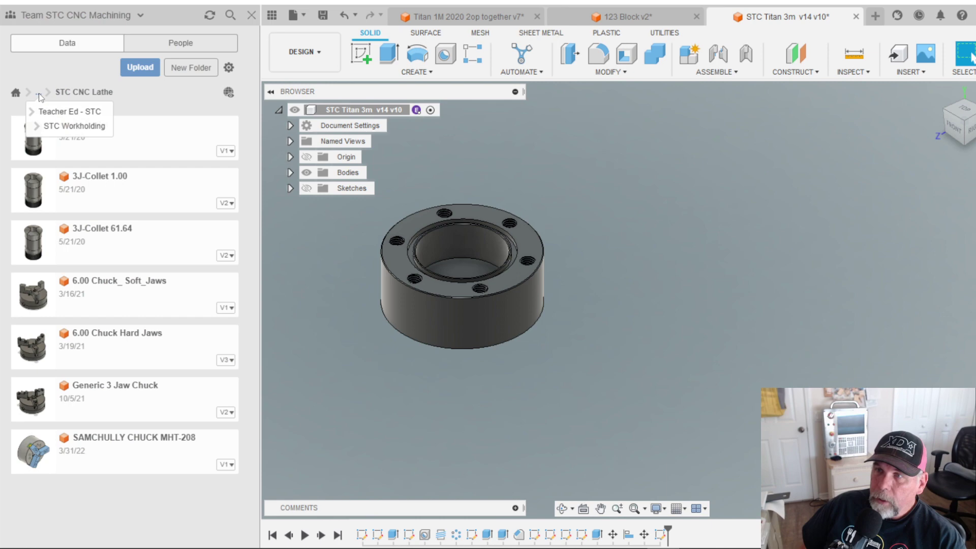
left_click(56, 126)
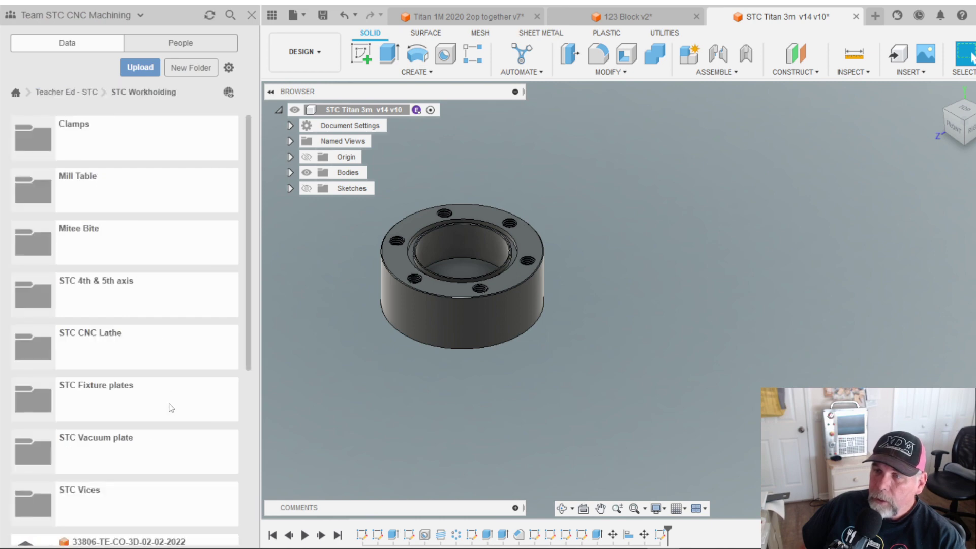
scroll(148, 418, "down", 3)
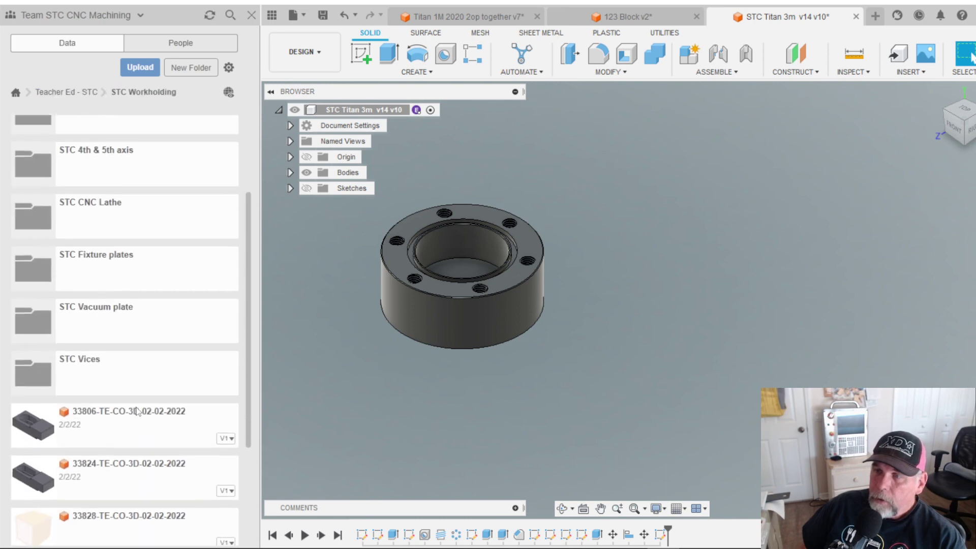
left_click(114, 366)
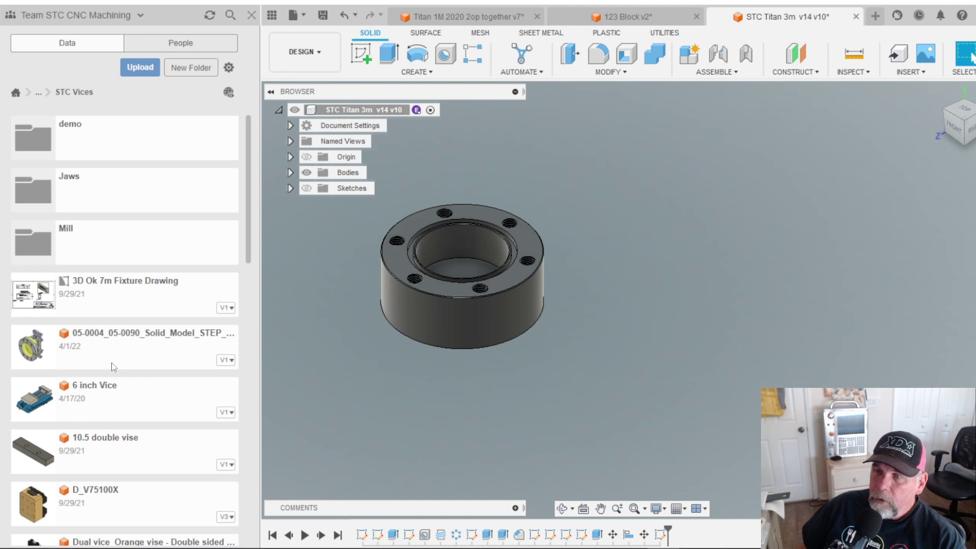
Step: Drag the Kurt-D688-WEB Jaws design onto the canvas and close the Data Panel
scroll(114, 366, "down", 6)
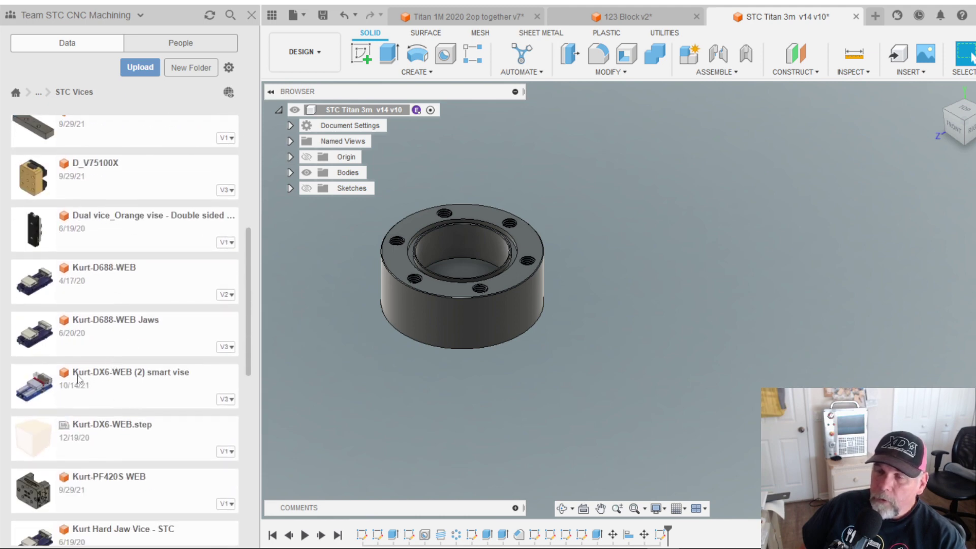
left_click(98, 325)
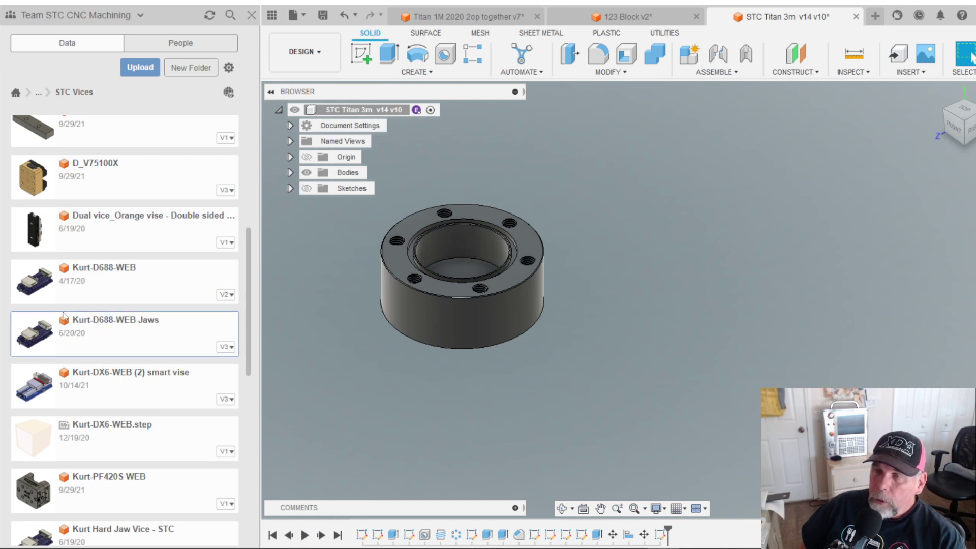
left_click_drag(80, 323, 572, 229)
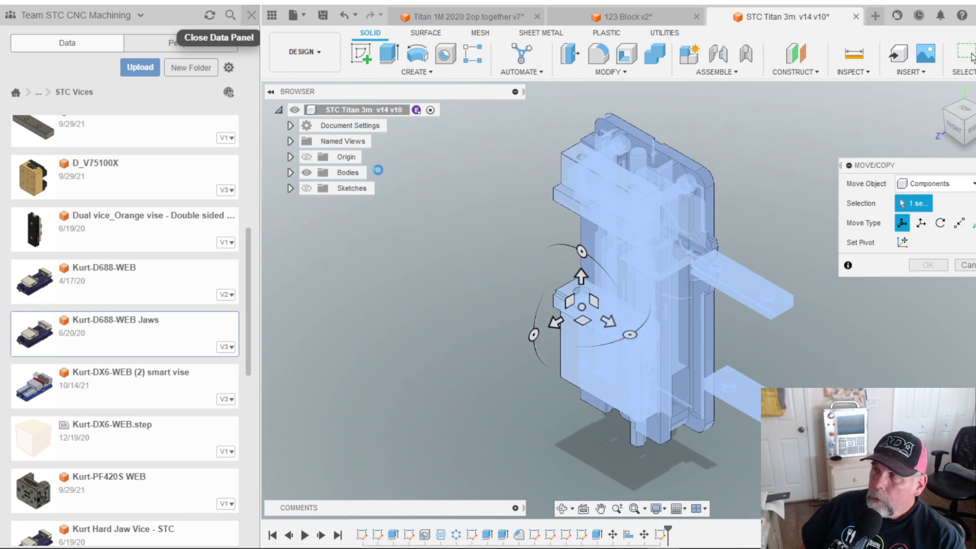
left_click(251, 16)
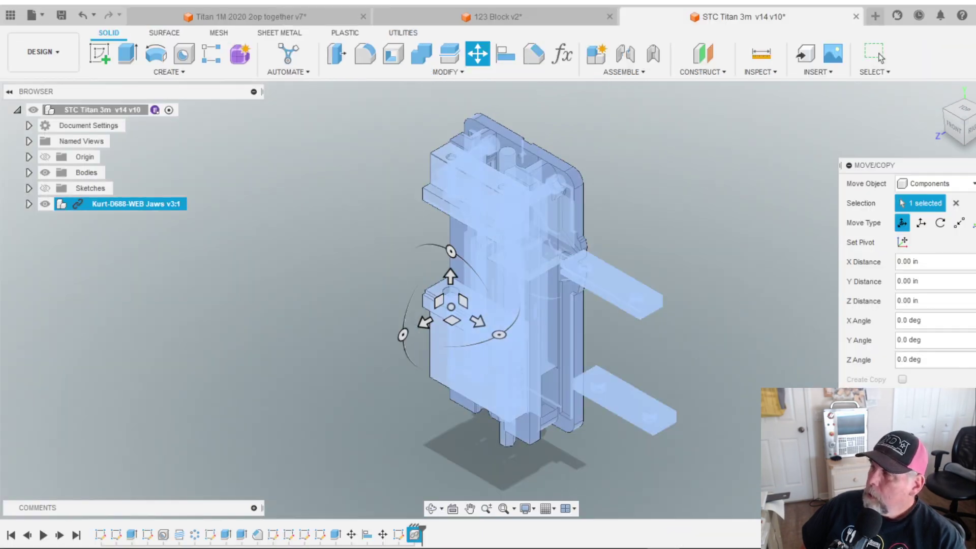
Step: Accept the vise placement, toggle Kurt-D688-WEB Jaws v3:1 visibility, and orbit to face the vise
left_click(881, 58)
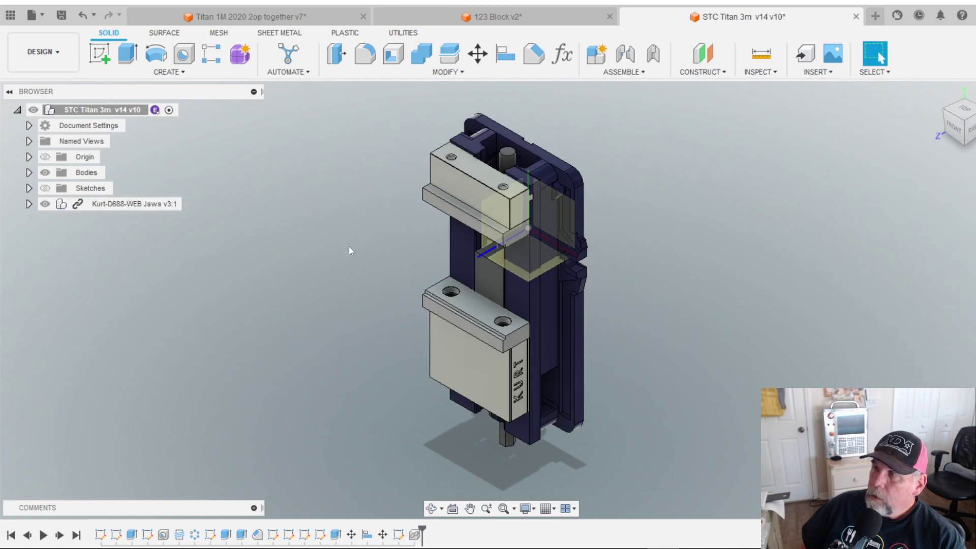
middle_click_drag(349, 245, 344, 190, "shift")
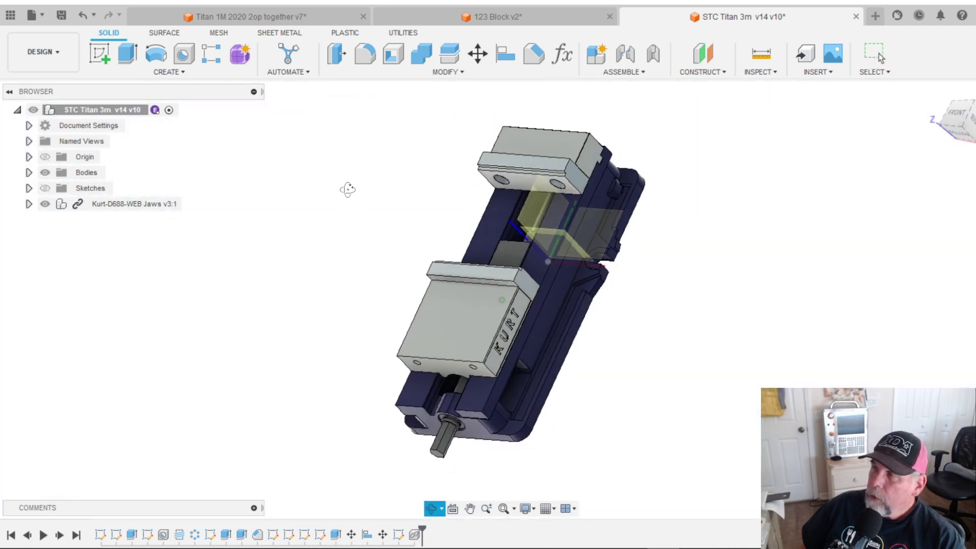
left_click(45, 204)
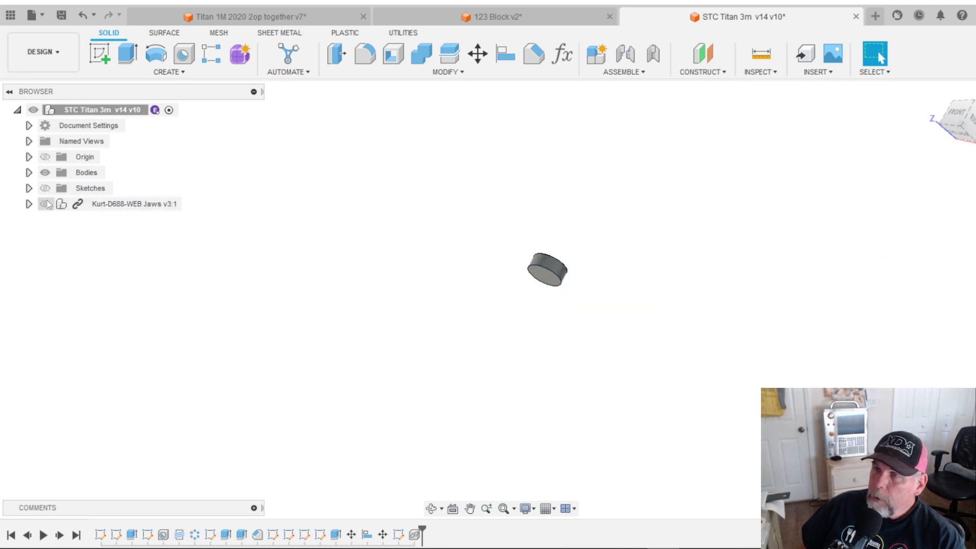
left_click(46, 204)
left_click(46, 204)
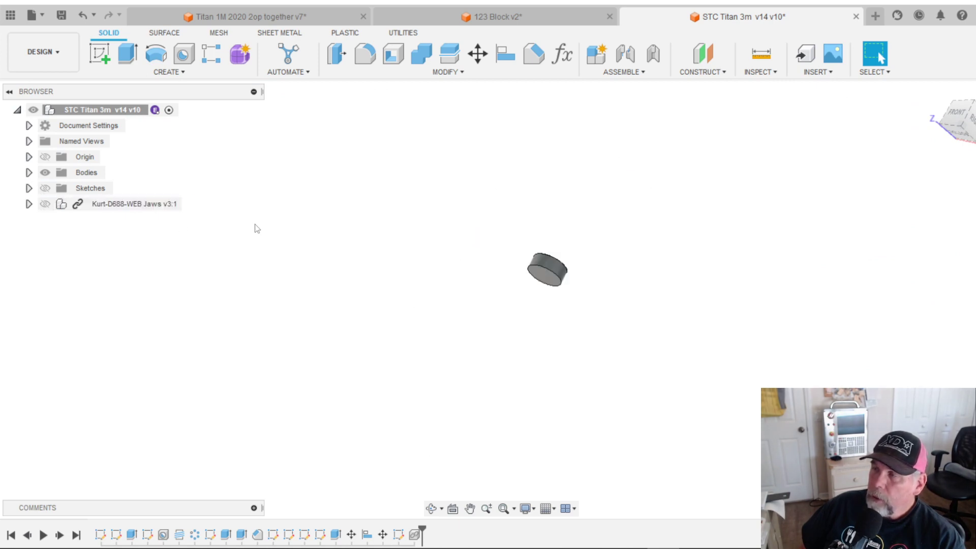
middle_click_drag(257, 228, 247, 316, "shift")
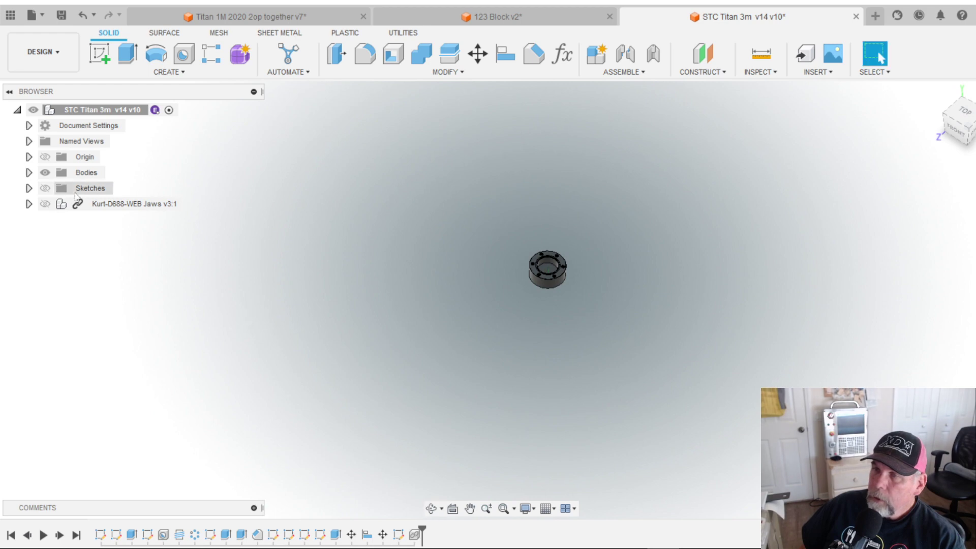
left_click(45, 203)
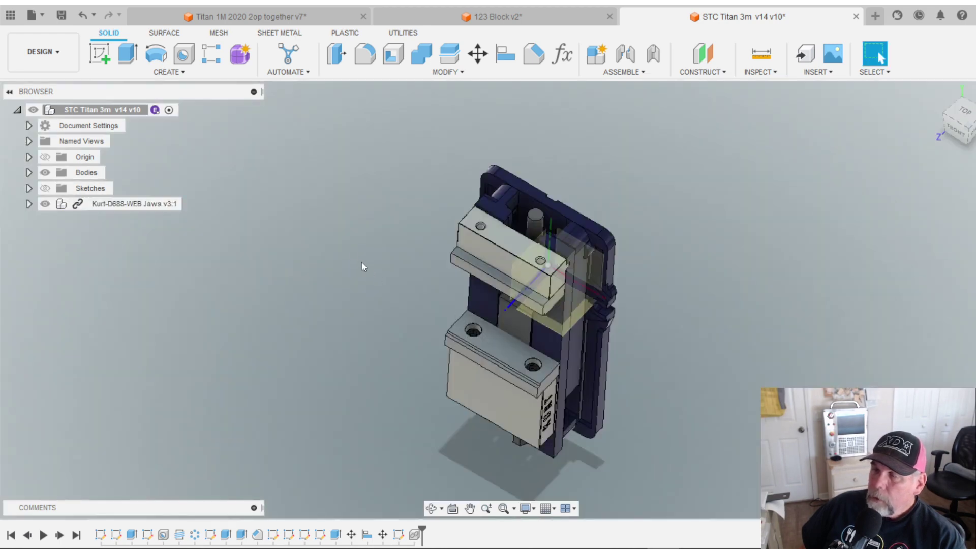
middle_click_drag(361, 266, 357, 226, "shift")
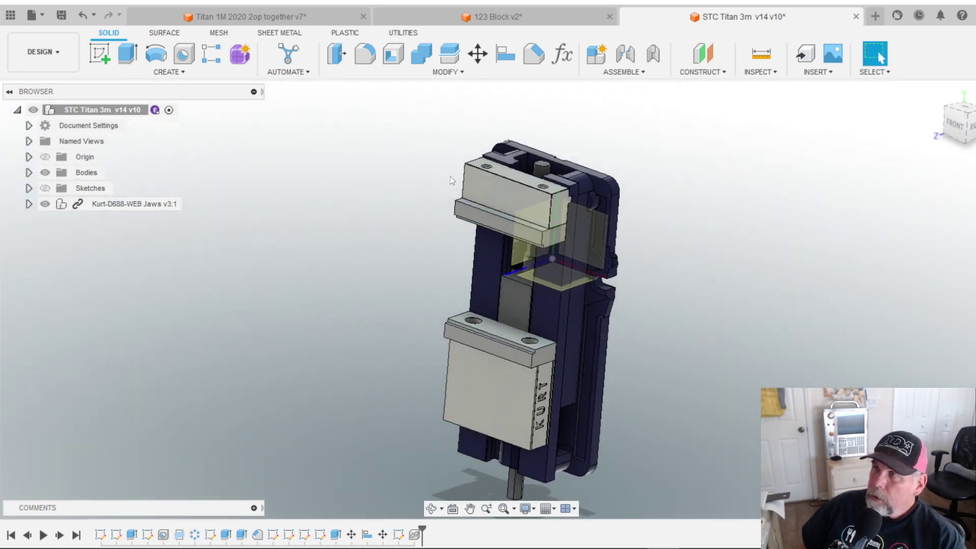
Step: Start Move/Copy with Move Object set to Components and select the vise
left_click(478, 54)
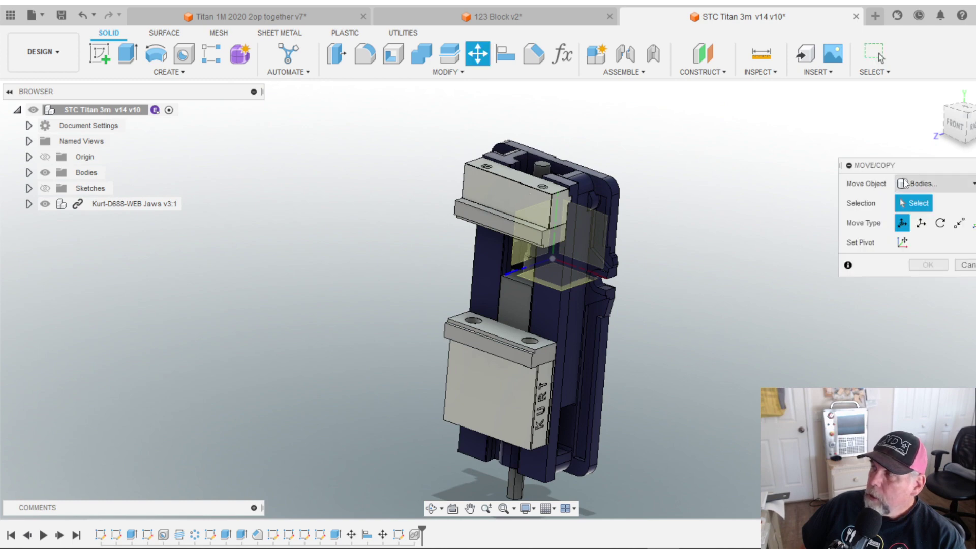
left_click(916, 183)
left_click(915, 198)
left_click(580, 213)
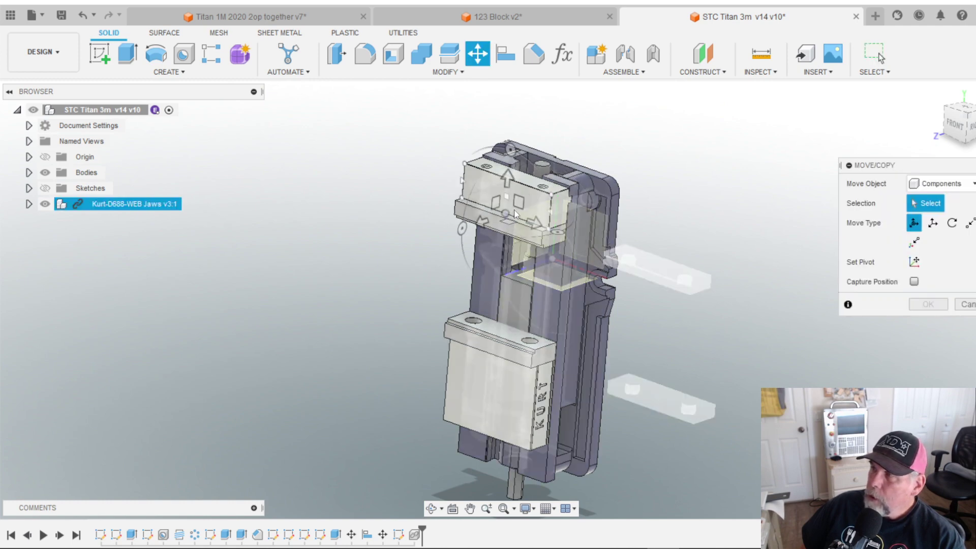
left_click(511, 209)
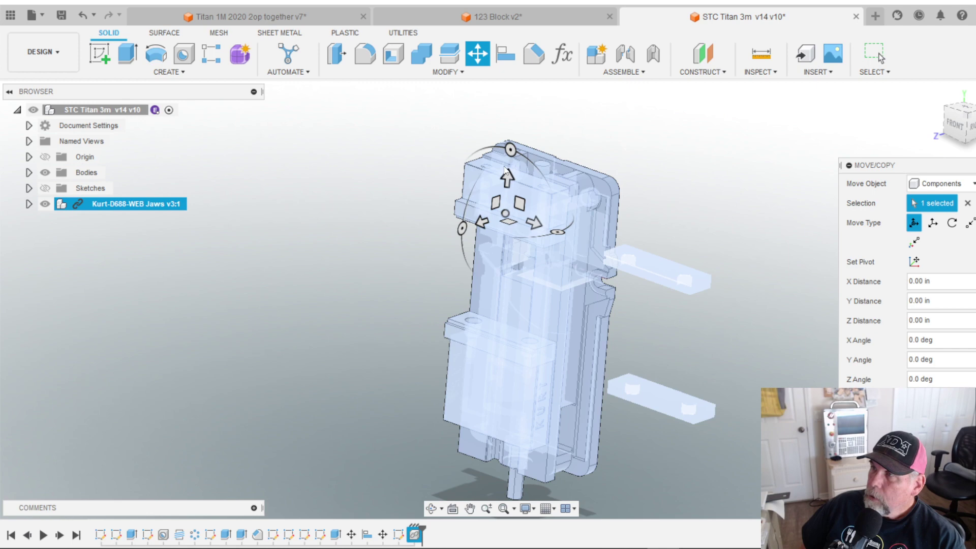
Step: Rotate the vise flat, shift it -3.00 in along Y and up along Z, and confirm
left_click_drag(462, 228, 523, 301)
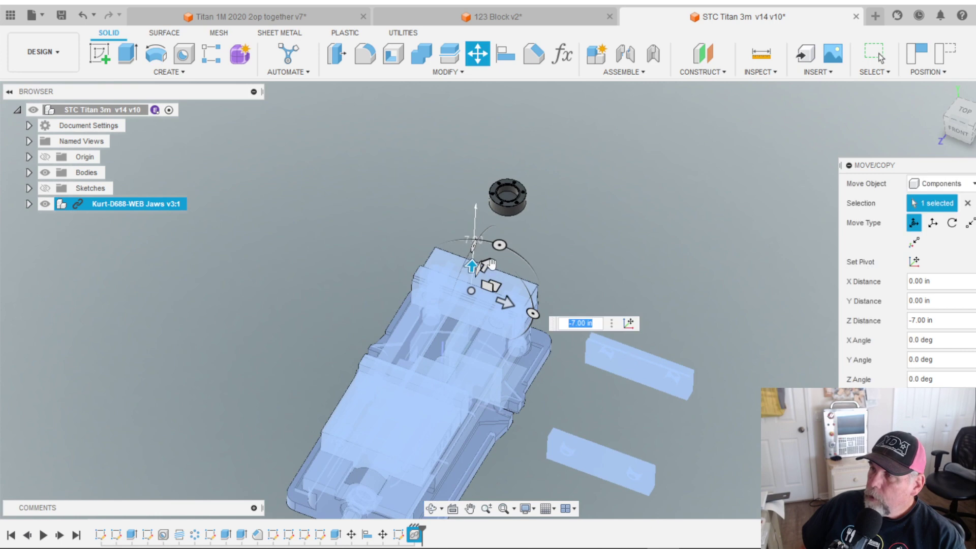
scroll(520, 226, "up", 2)
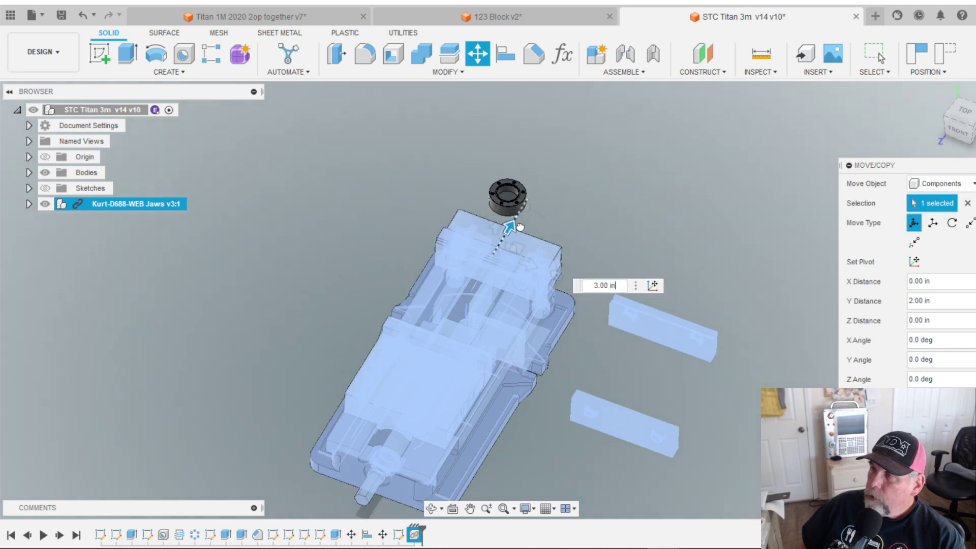
left_click_drag(520, 226, 560, 135)
middle_click_drag(560, 135, 631, 232, "shift")
left_click_drag(631, 227, 621, 210)
middle_click_drag(649, 263, 785, 376, "shift")
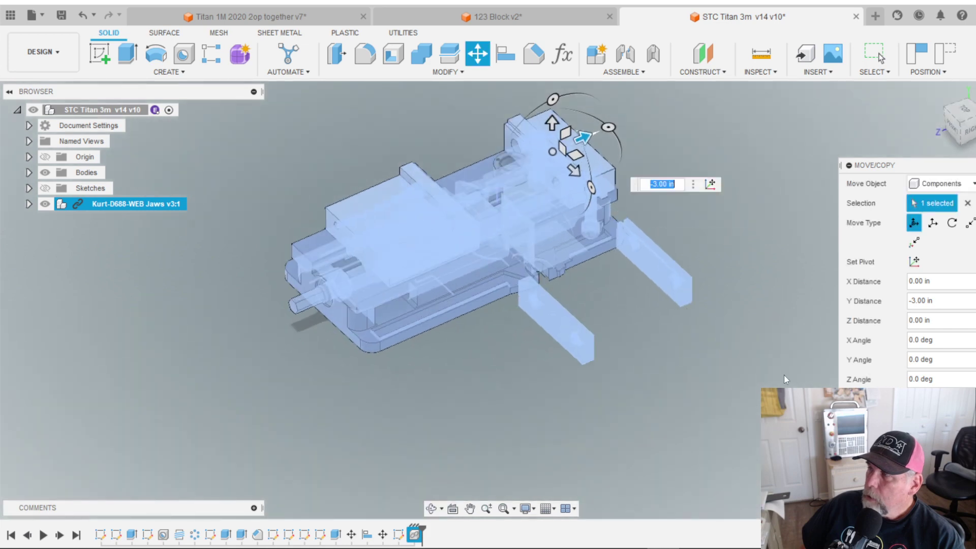
key("Return")
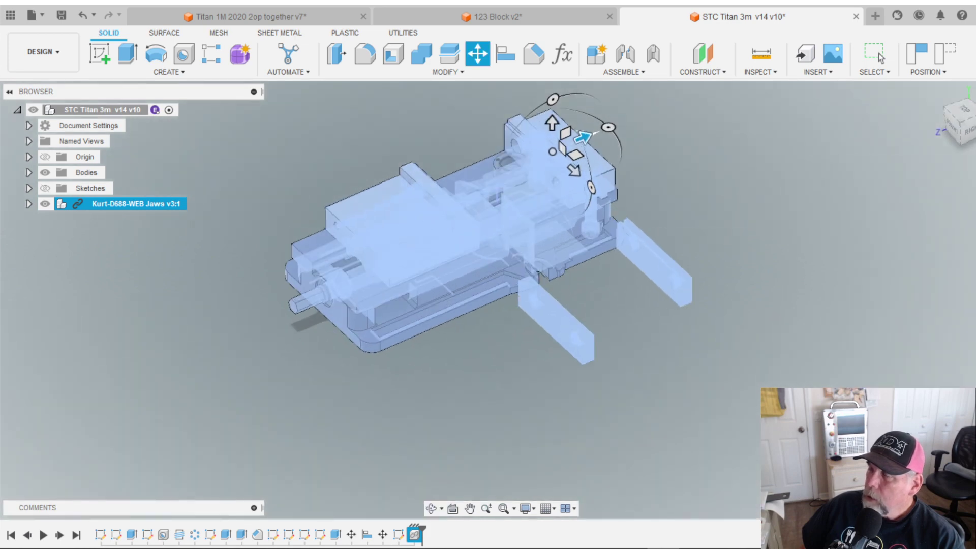
left_click(881, 57)
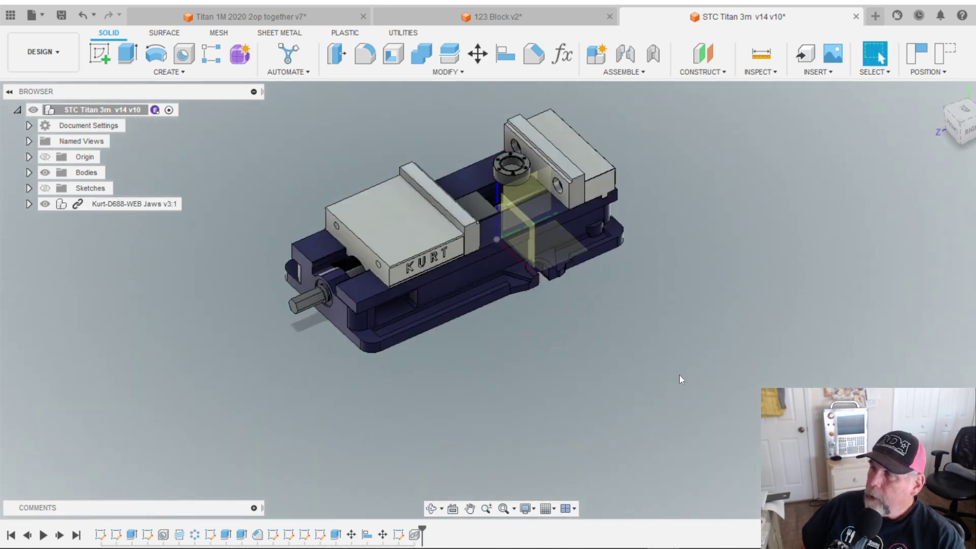
Step: Expand Bodies to list Body1 and Body2, and toggle Body2's visibility off and on
scroll(590, 246, "up", 3)
scroll(575, 217, "down", 4)
middle_click_drag(570, 217, 594, 256, "shift")
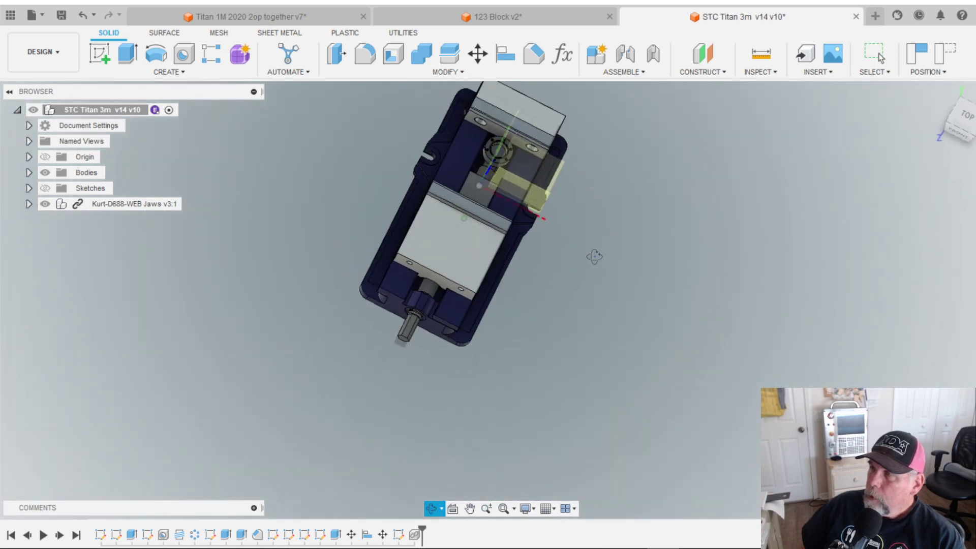
scroll(537, 192, "up", 2)
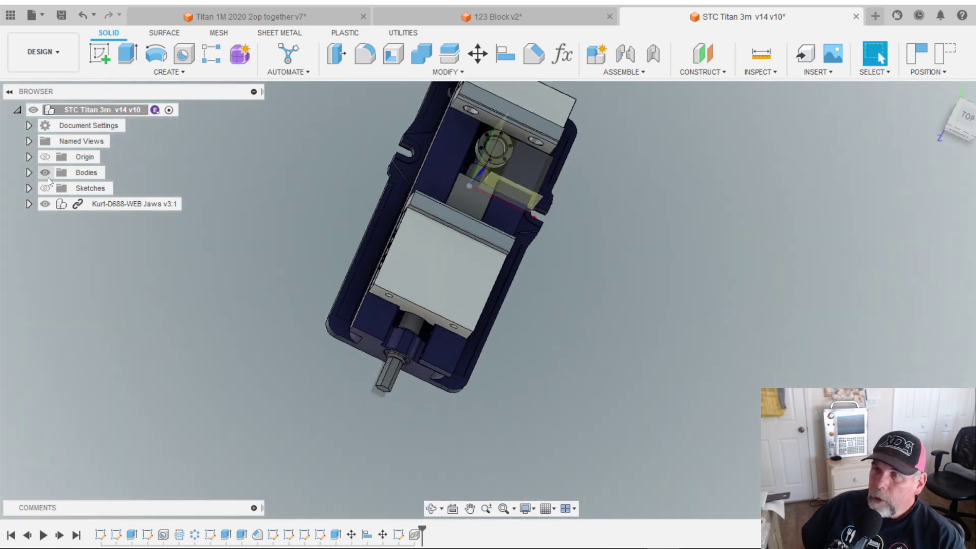
left_click(29, 173)
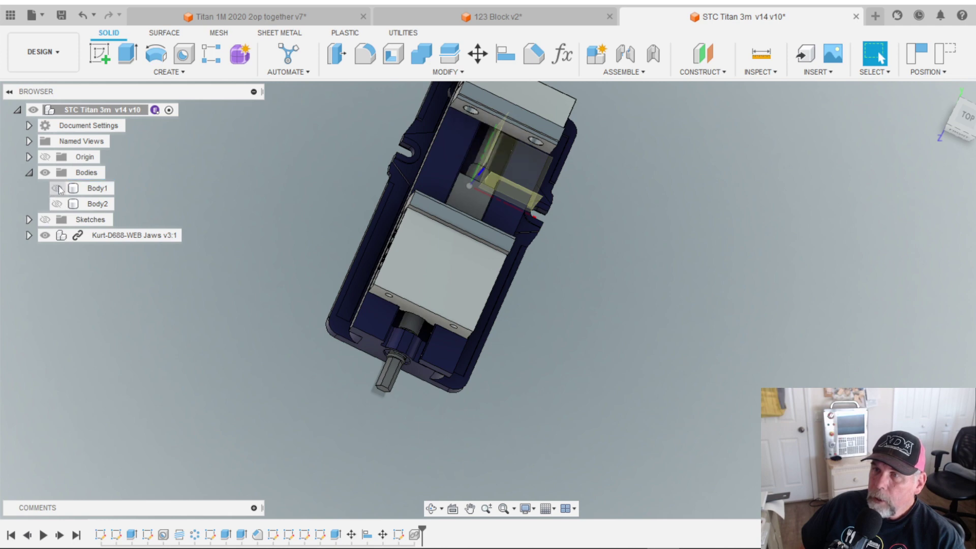
left_click(29, 172)
left_click(29, 172)
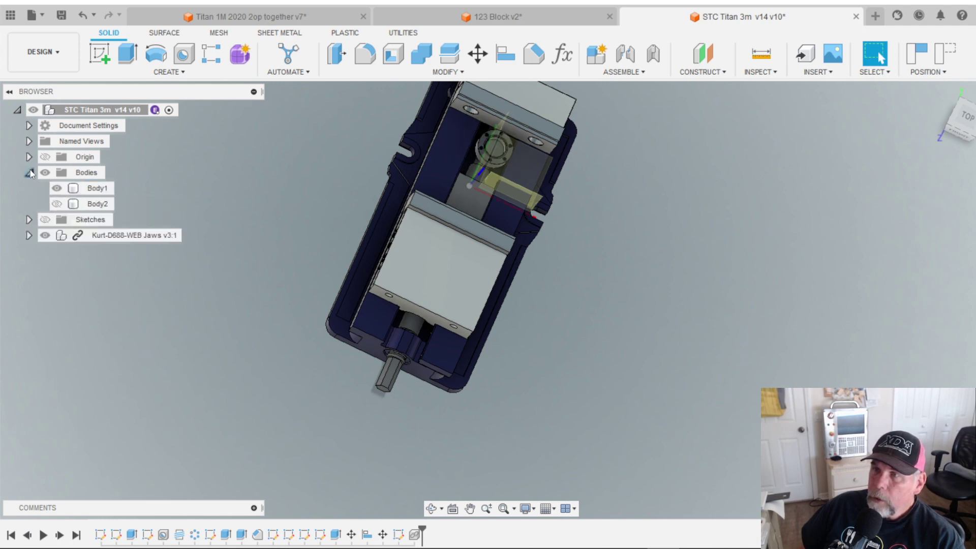
left_click(57, 204)
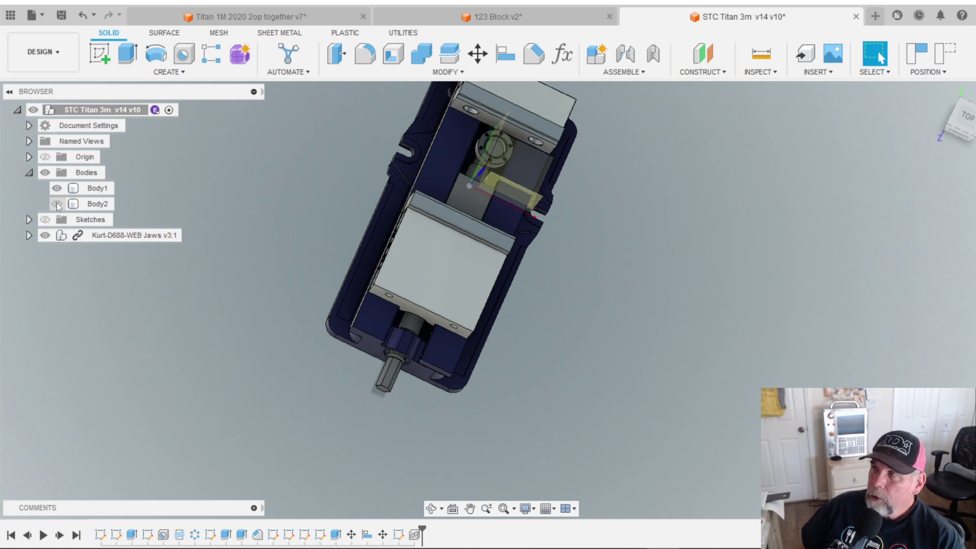
left_click(56, 204)
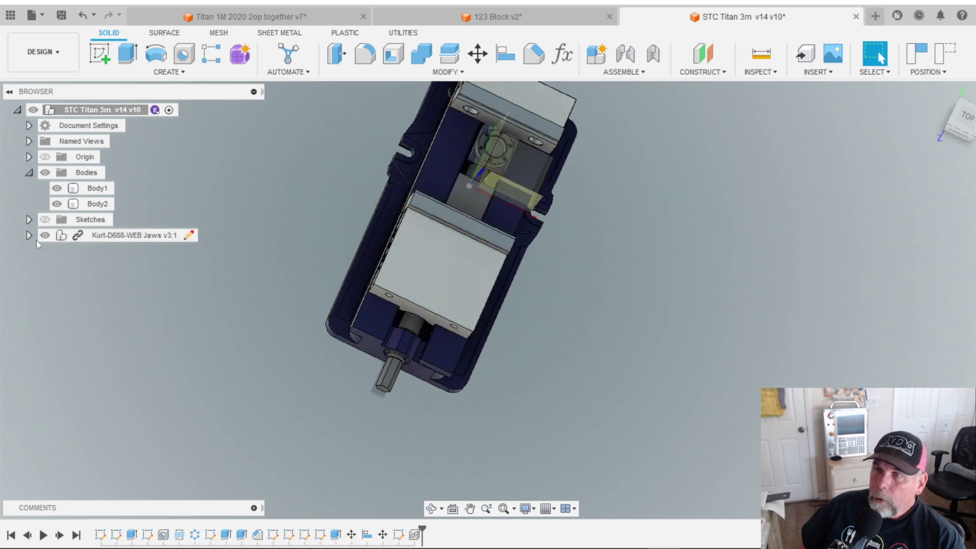
Step: Expand Kurt-D688-WEB Jaws, hide its Origin, inspect the fixed jaw, and select the jaws component
left_click(29, 236)
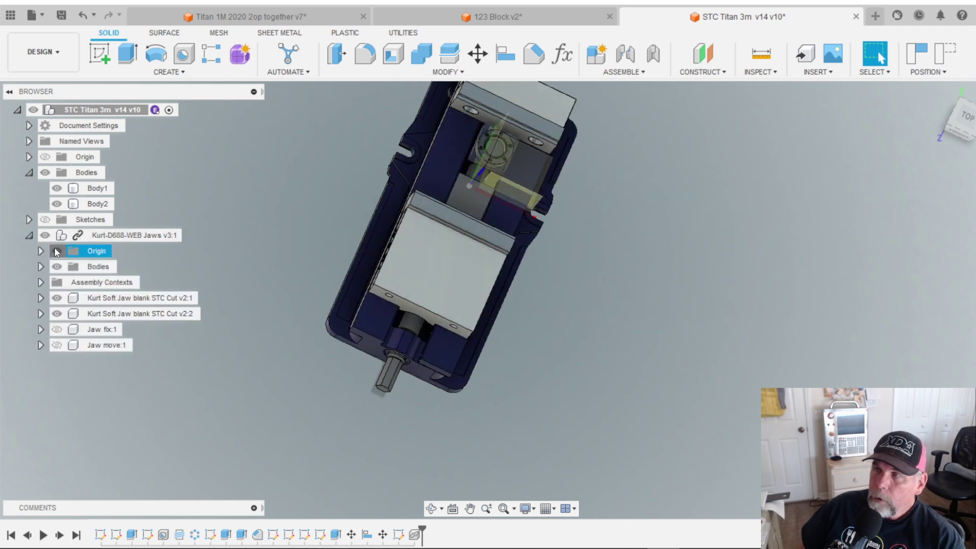
left_click(56, 251)
key("F6")
scroll(539, 153, "up", 10)
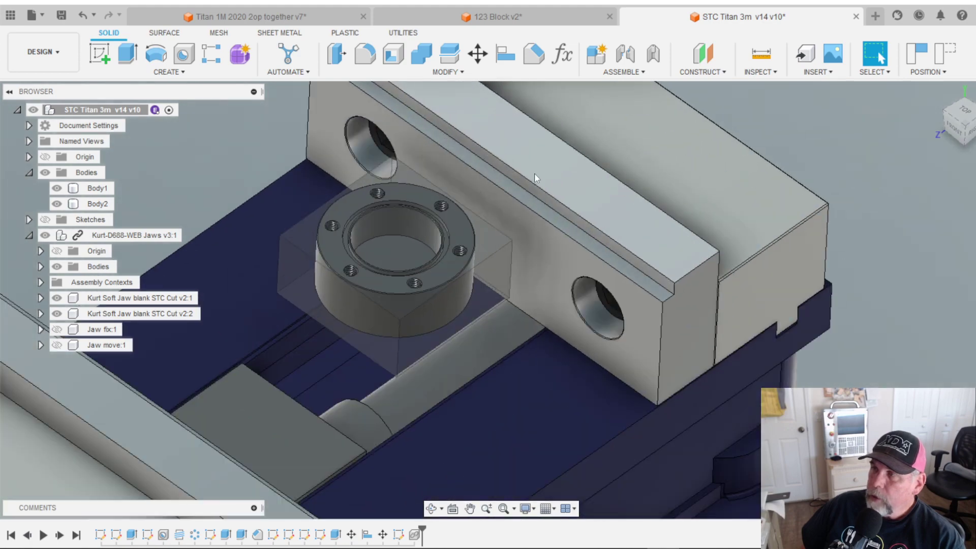
middle_click_drag(535, 173, 545, 141, "shift")
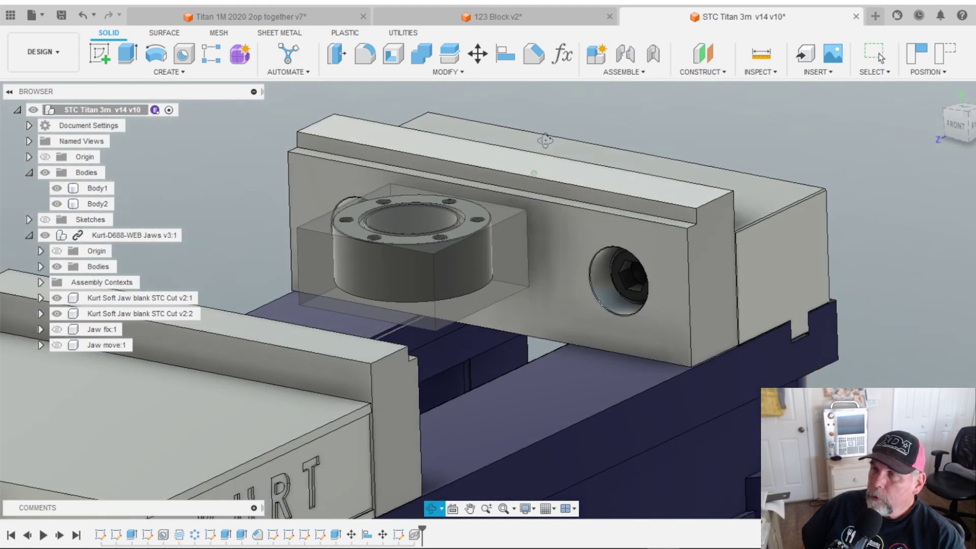
left_click(525, 198)
middle_click_drag(525, 199, 362, 297, "shift")
key("Escape")
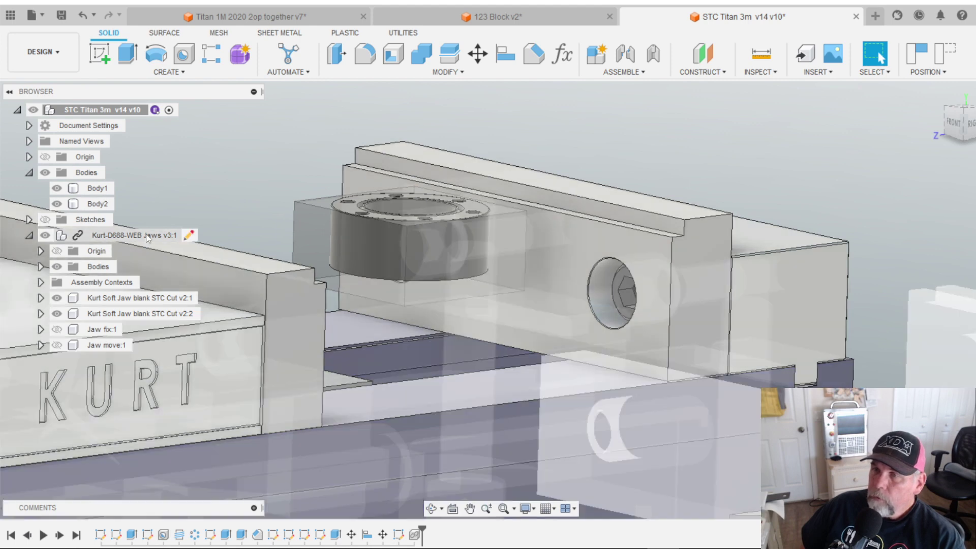
left_click(145, 233)
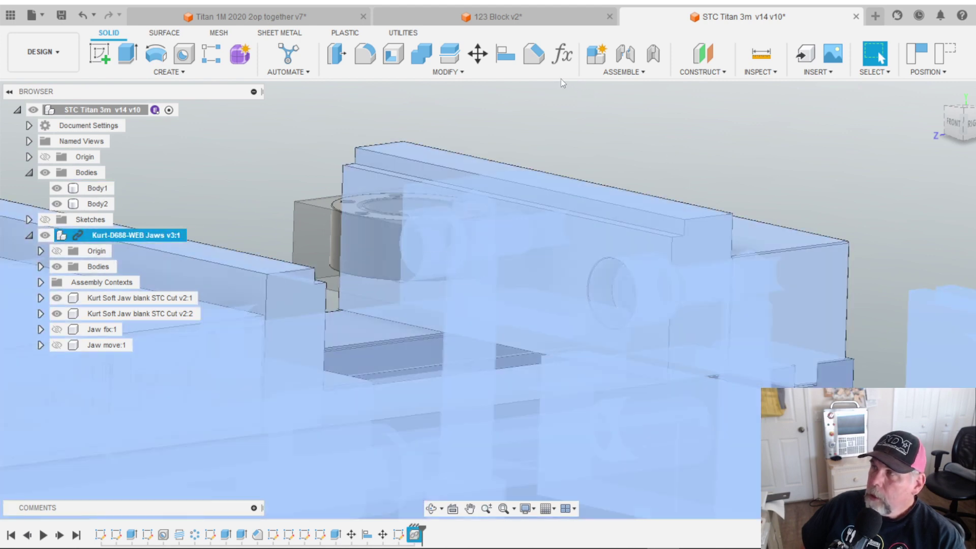
Step: Try moving the soft jaw blocks and the jaws component, cancelling both attempts
key("m")
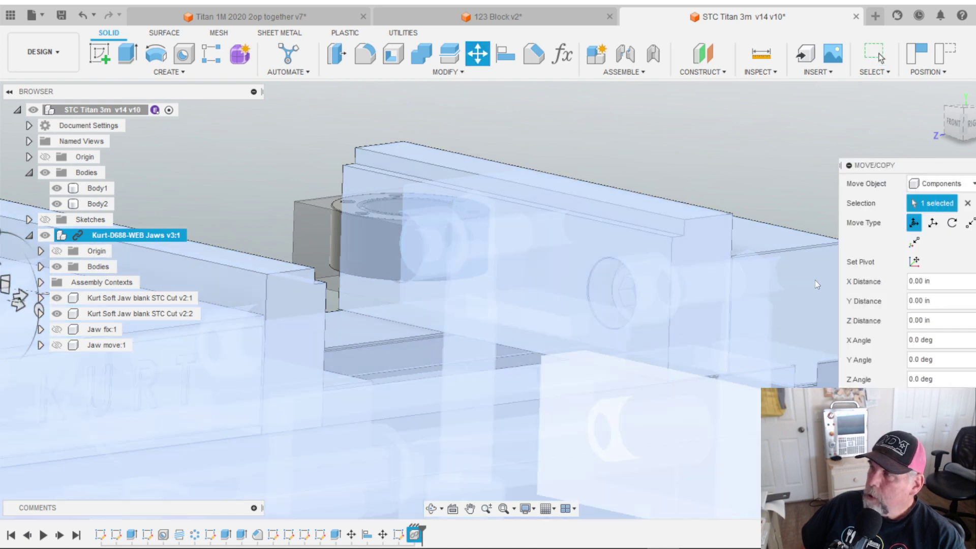
left_click(817, 279)
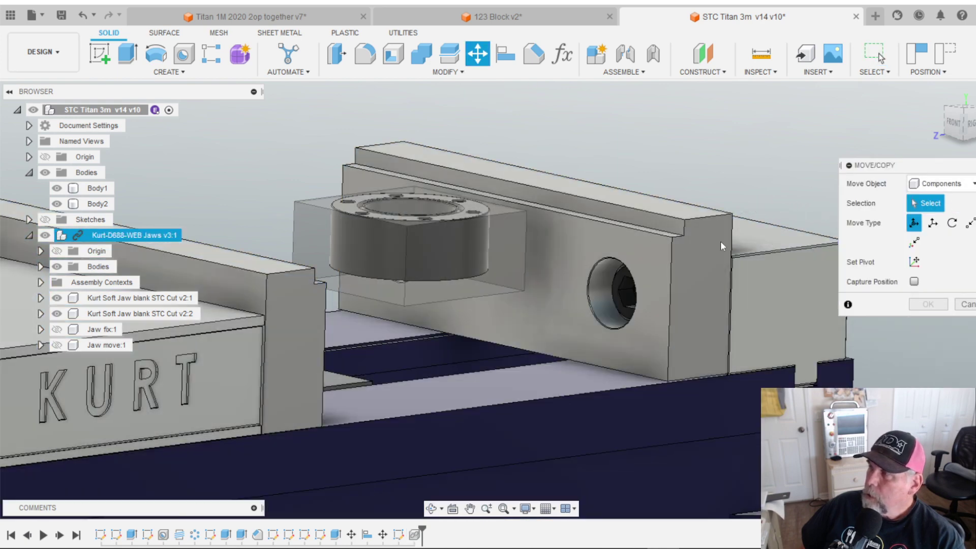
left_click(623, 228)
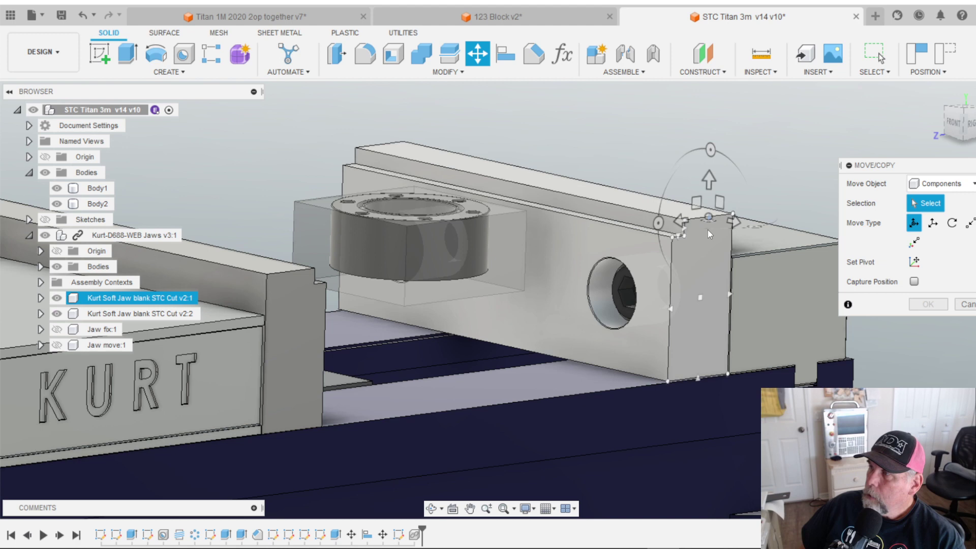
left_click(708, 229)
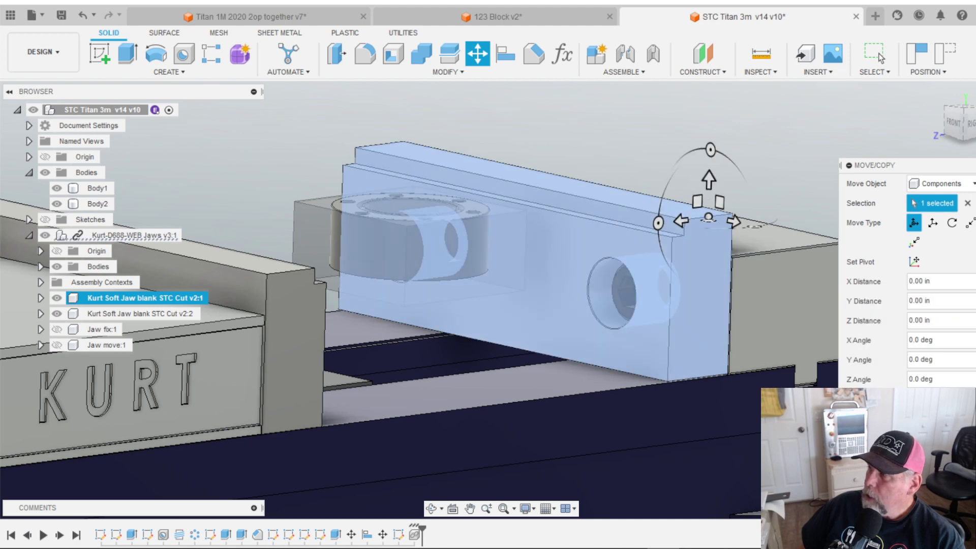
key("Escape")
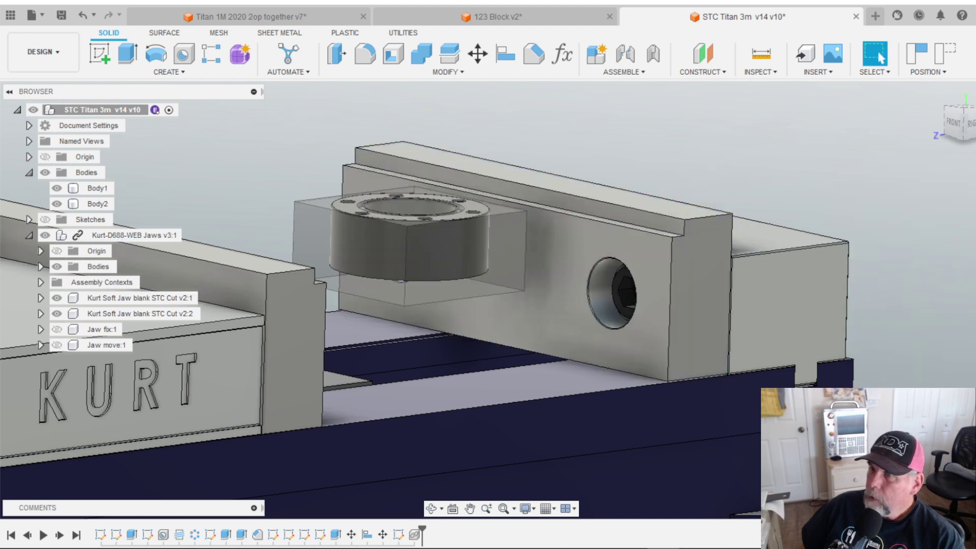
left_click(155, 237)
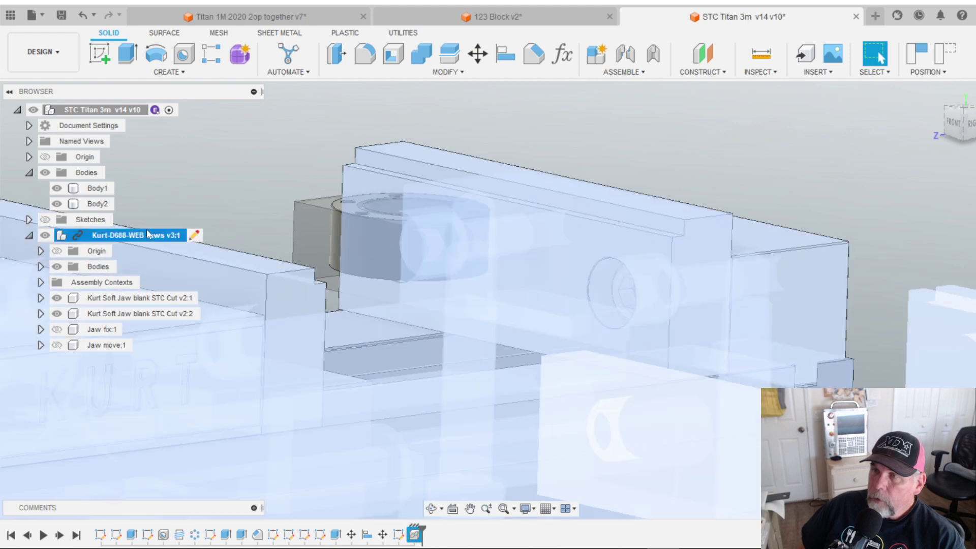
left_click(479, 63)
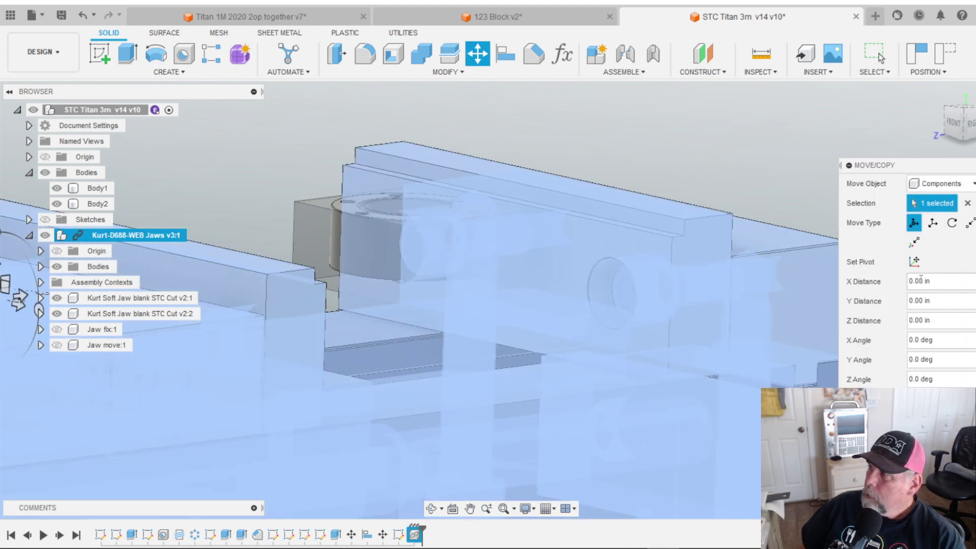
left_click(933, 222)
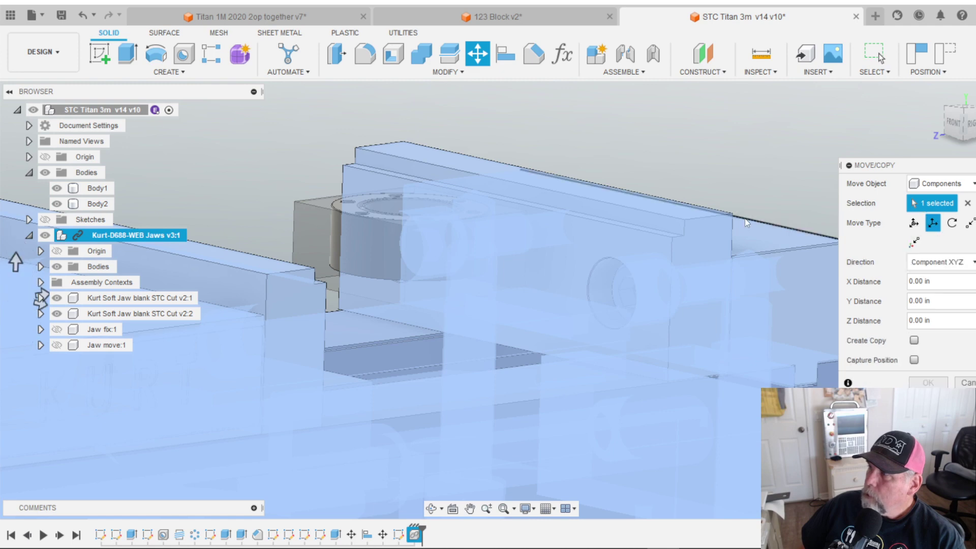
left_click(715, 224)
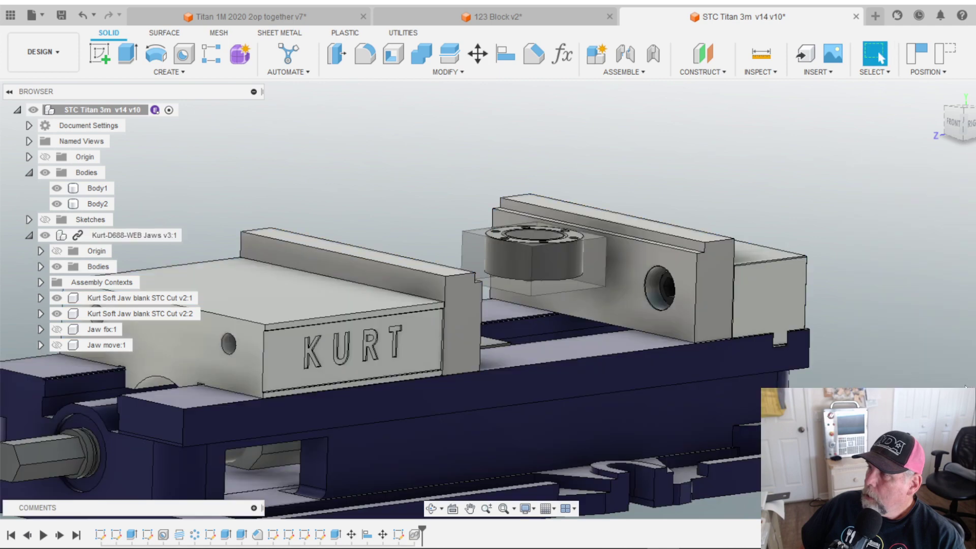
key("Escape")
left_click(578, 178)
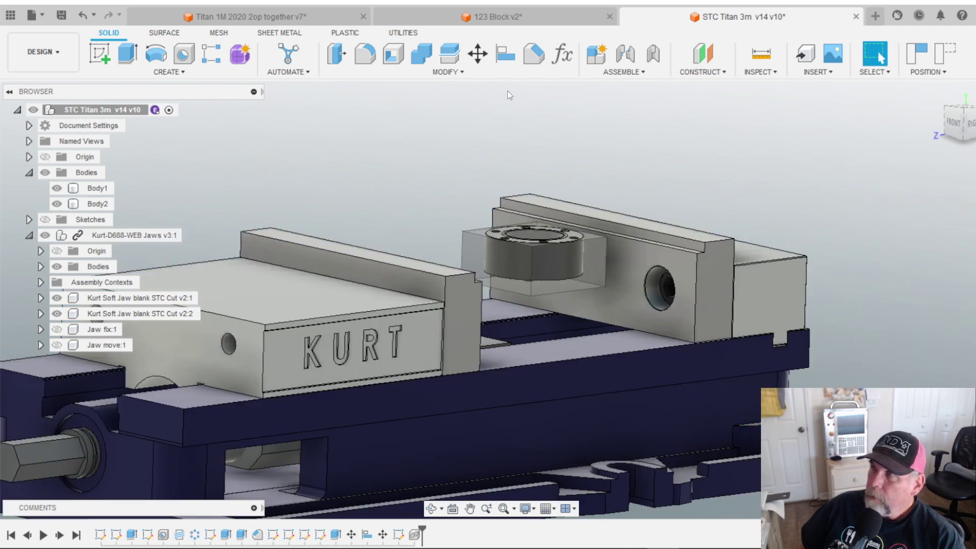
Step: Move the Kurt-D688-WEB Jaws component -1.00 in along Z and commit it
left_click(476, 58)
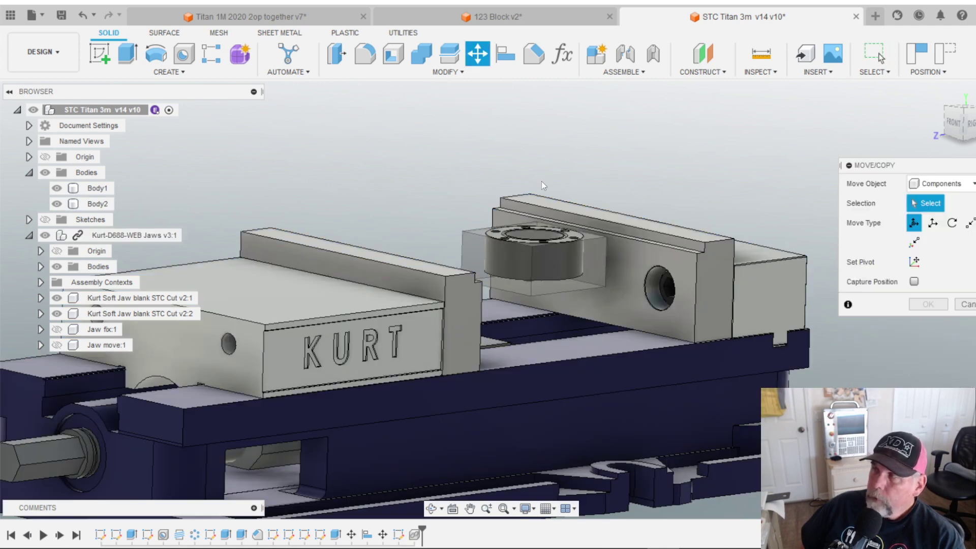
left_click(144, 235)
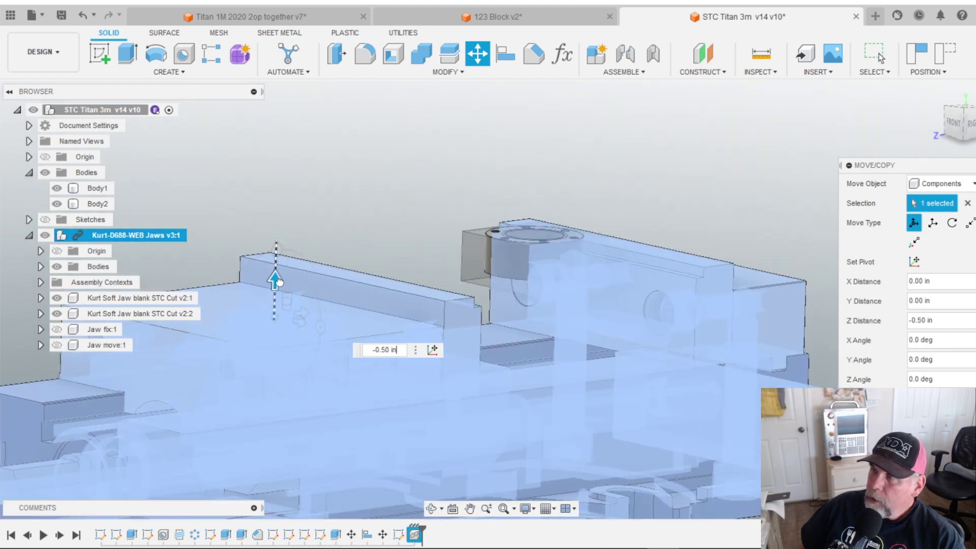
middle_click_drag(285, 285, 538, 285, "shift")
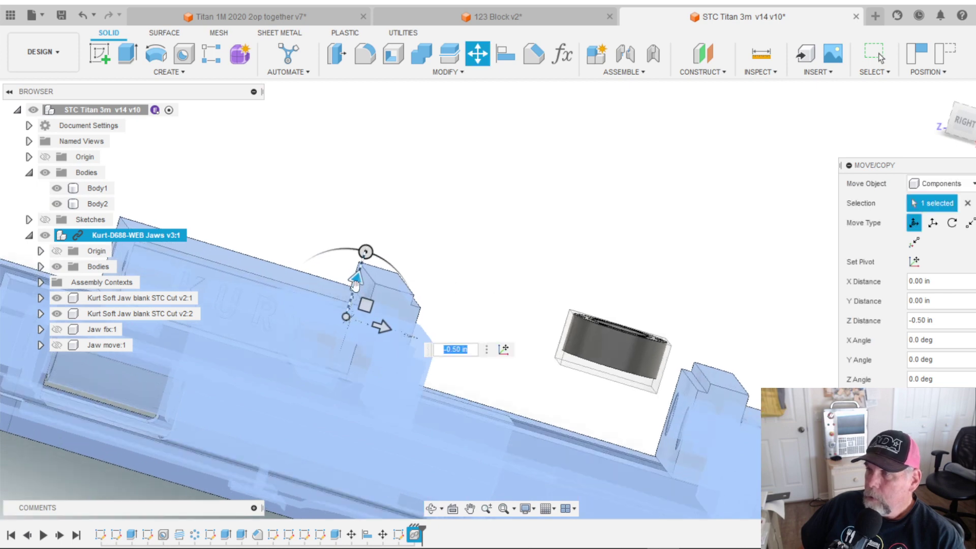
left_click_drag(355, 285, 349, 307)
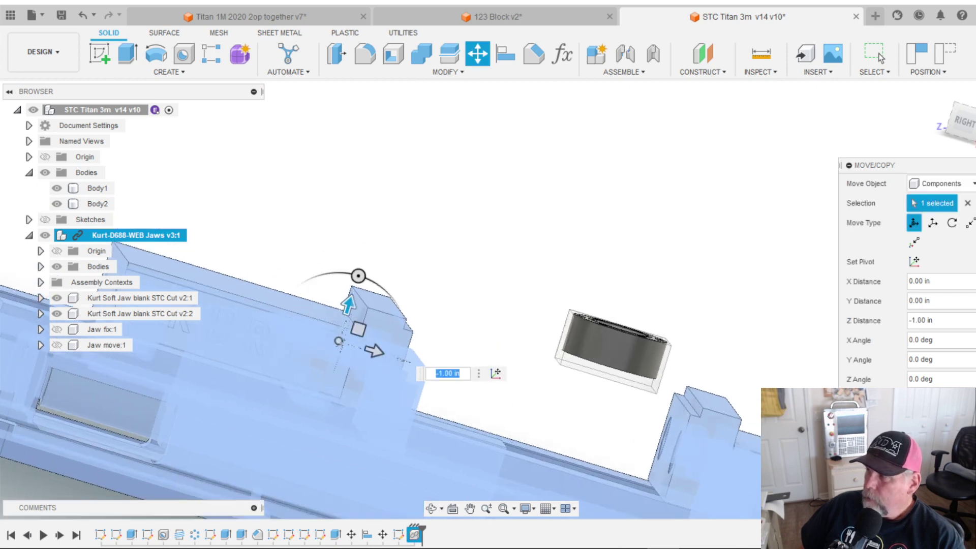
key("Return")
middle_click_drag(348, 307, 572, 125, "shift")
scroll(551, 306, "down", 5)
left_click(566, 145)
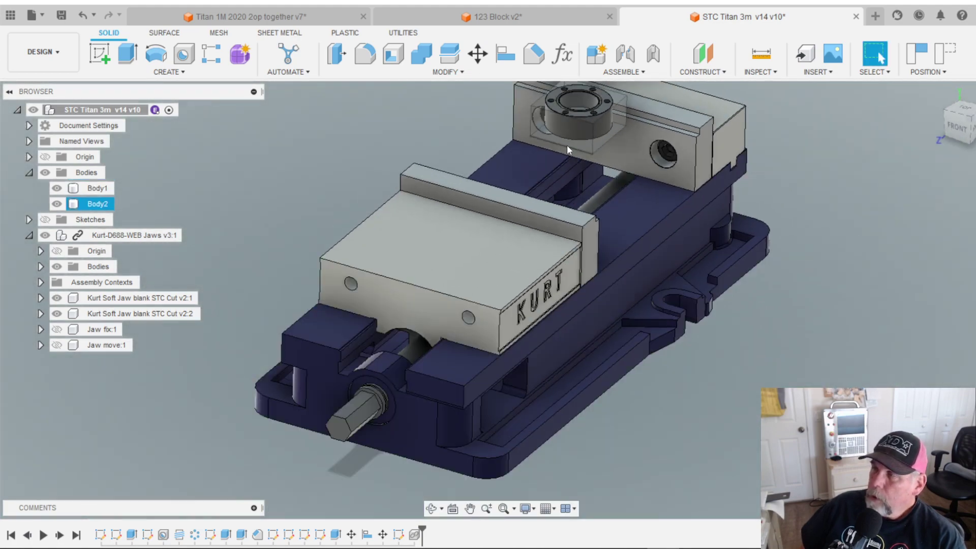
key("Escape")
scroll(400, 179, "down", 3)
middle_click_drag(401, 179, 423, 226, "shift")
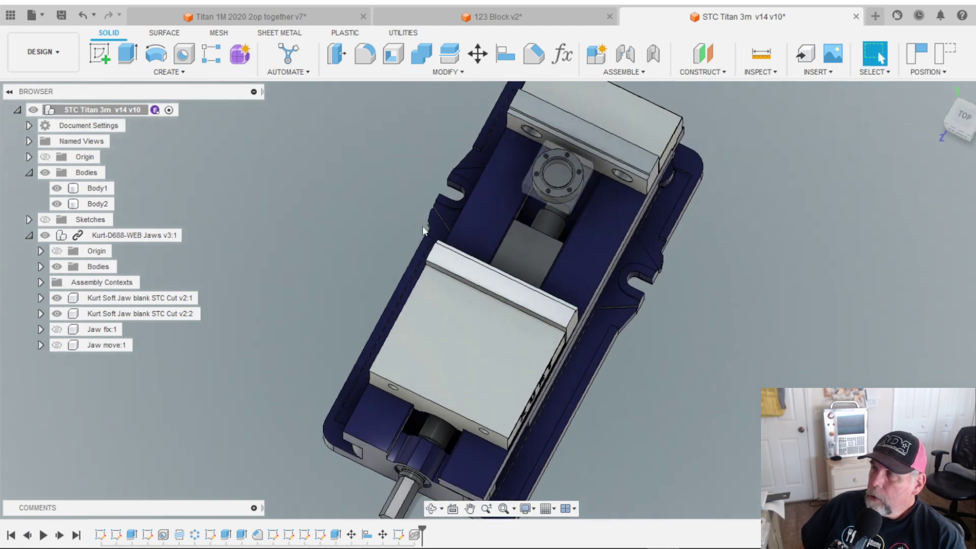
left_click(565, 152)
scroll(565, 148, "up", 8)
mouse_move(566, 167)
middle_mouse_down("shift")
mouse_move(552, 146)
mouse_move(547, 163)
middle_mouse_up("shift")
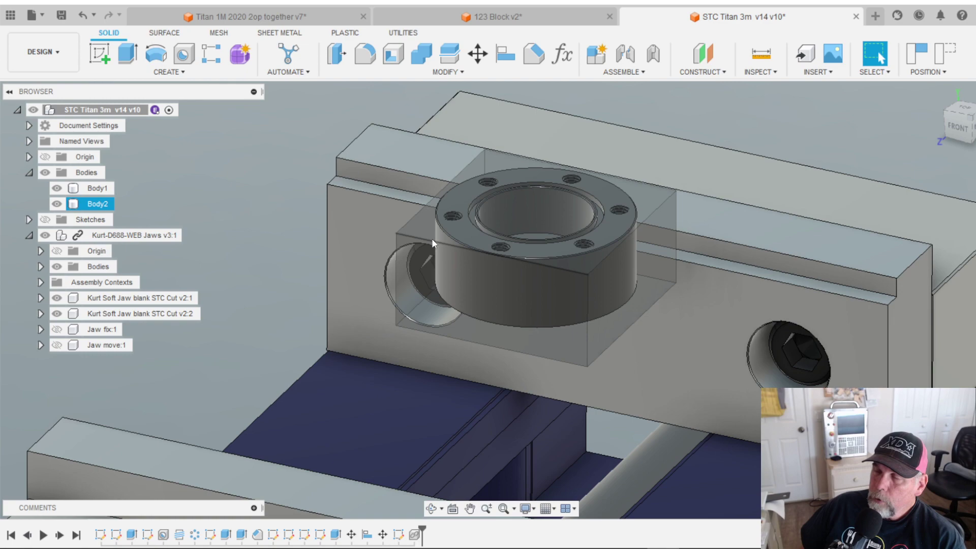
middle_click_drag(662, 254, 620, 297, "shift")
key("Escape")
scroll(618, 280, "up", 5)
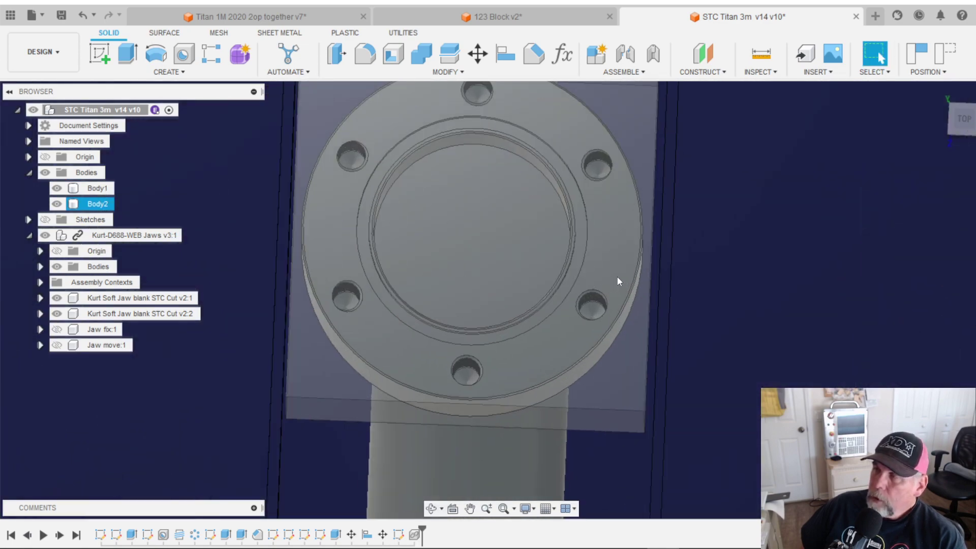
scroll(618, 277, "down", 4)
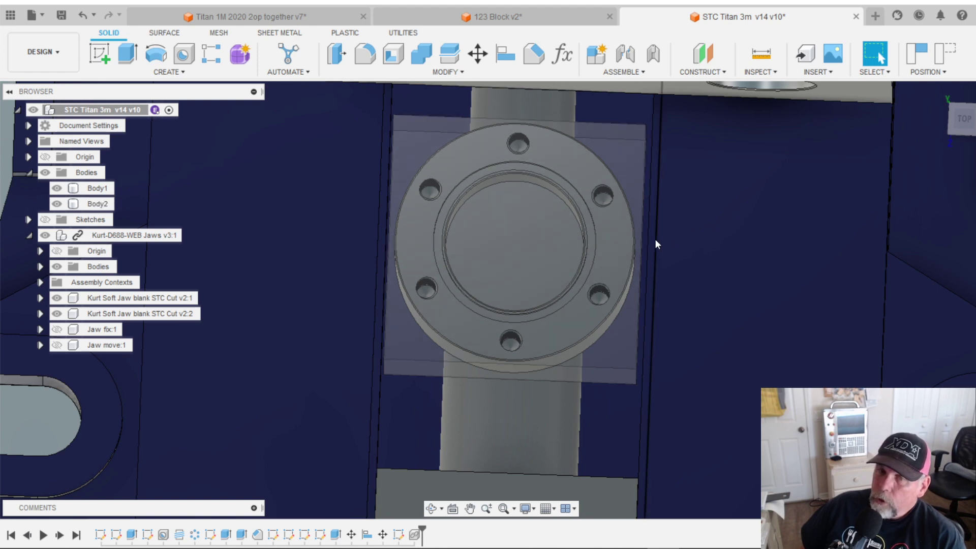
left_click(639, 239)
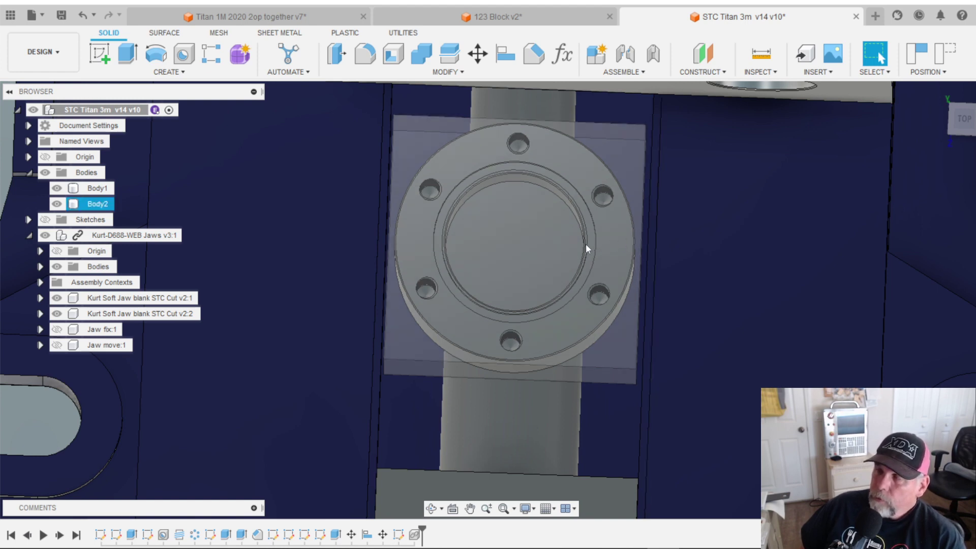
middle_click_drag(605, 242, 594, 226, "shift")
key("Escape")
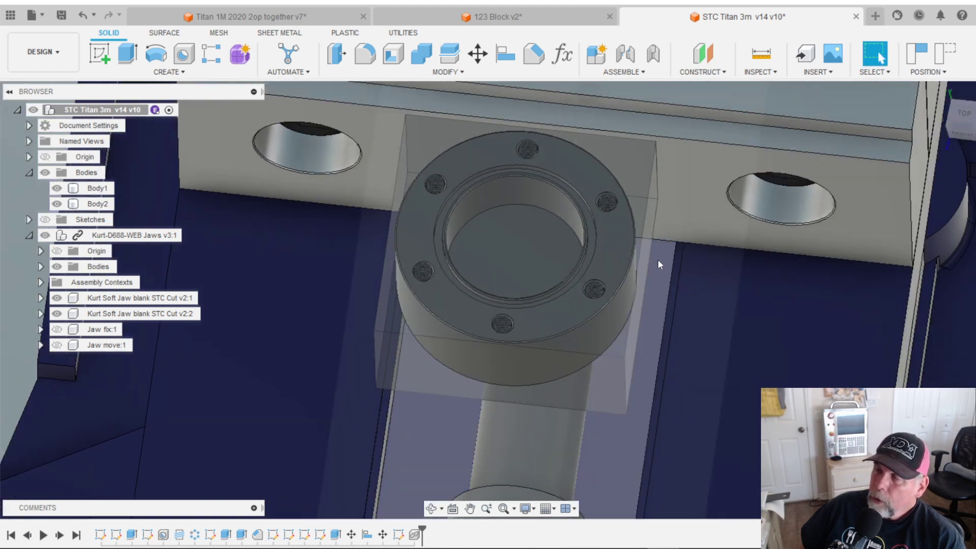
left_click(633, 247)
middle_click_drag(633, 245, 624, 250, "shift")
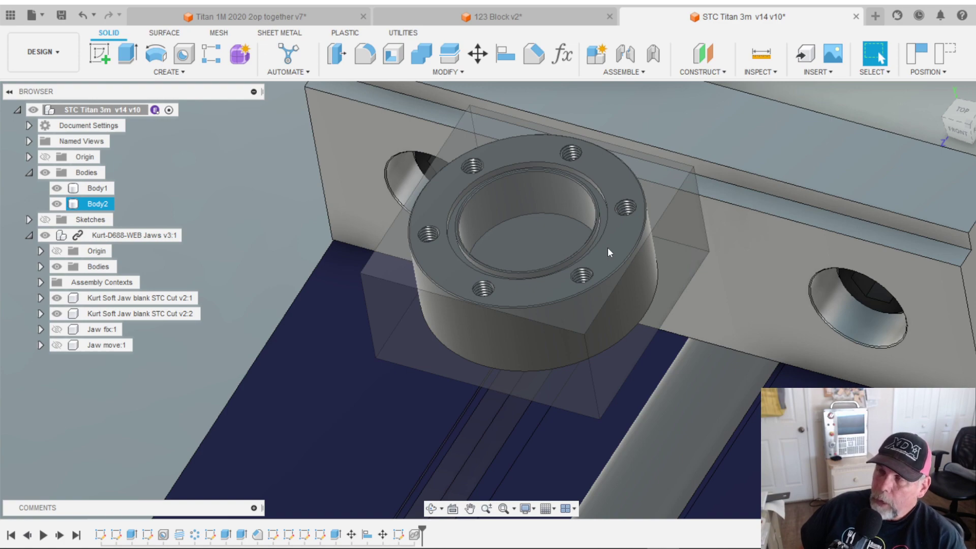
left_click(570, 274)
scroll(569, 272, "down", 6)
middle_click_drag(569, 272, 676, 275, "shift")
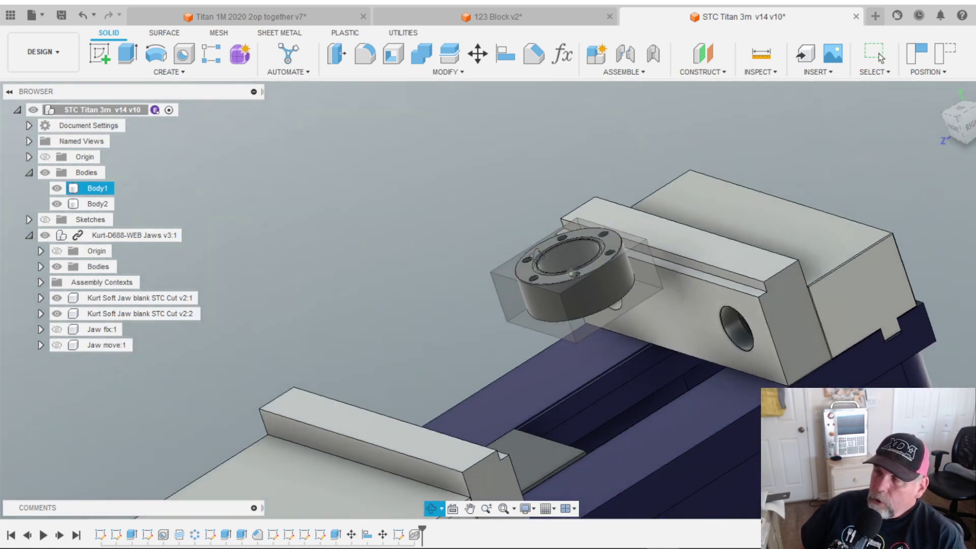
key("Escape")
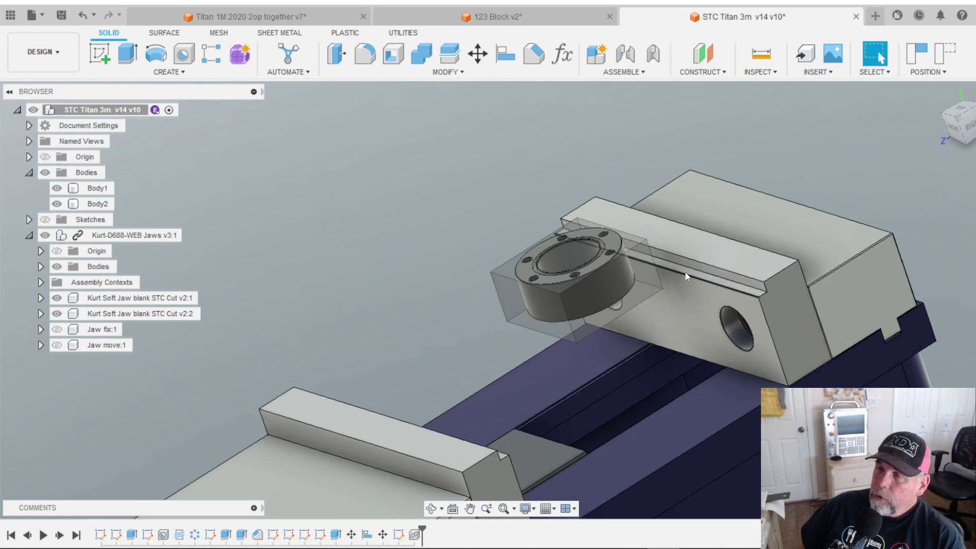
middle_click_drag(685, 277, 670, 267, "shift")
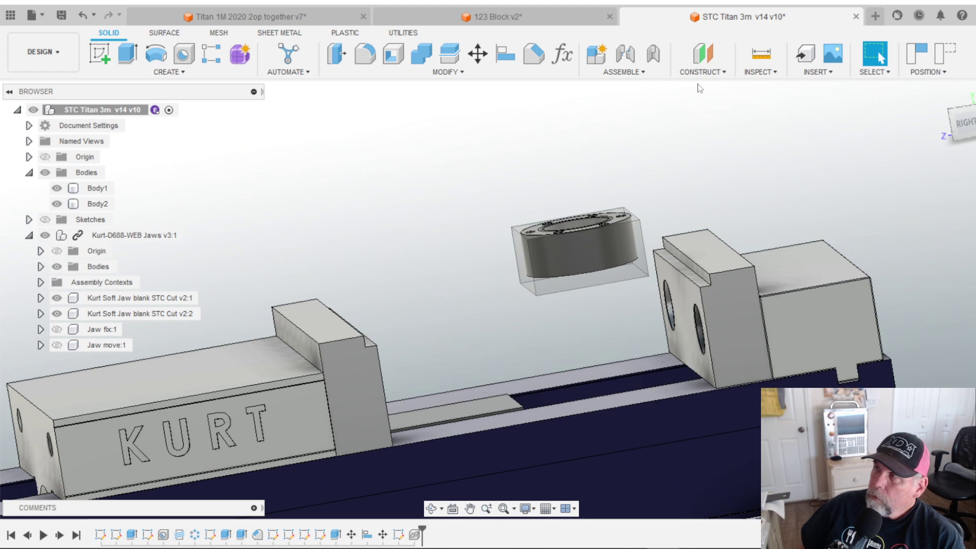
left_click(506, 54)
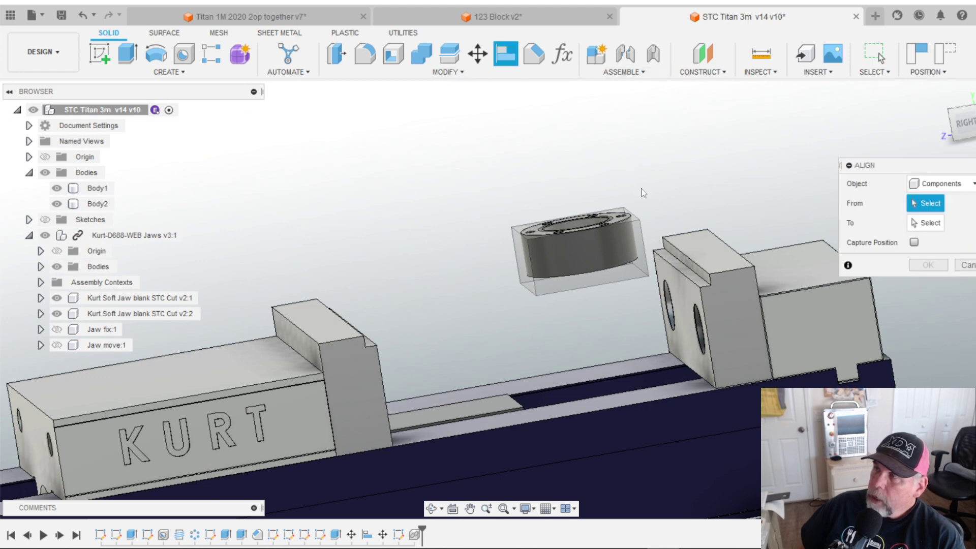
middle_click_drag(701, 223, 719, 211, "shift")
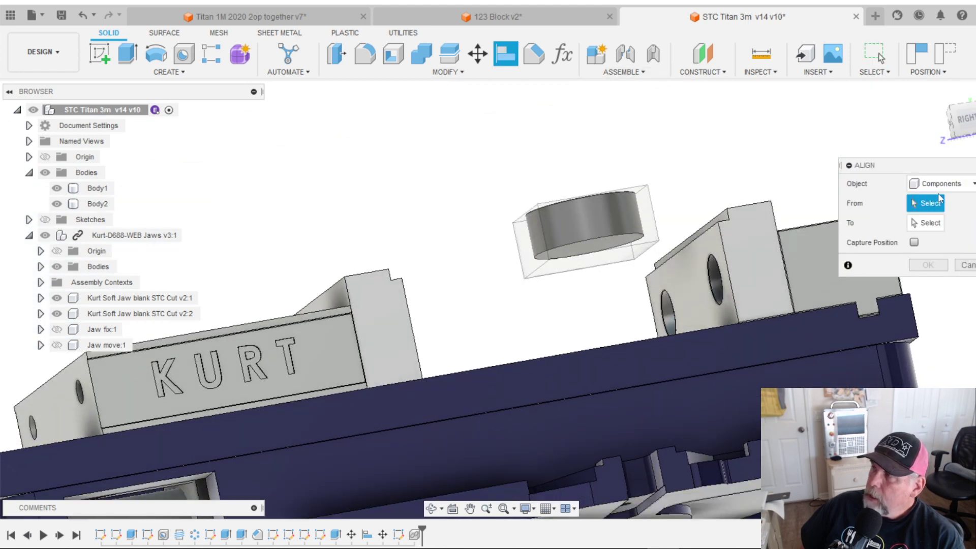
left_click(935, 184)
left_click(934, 214)
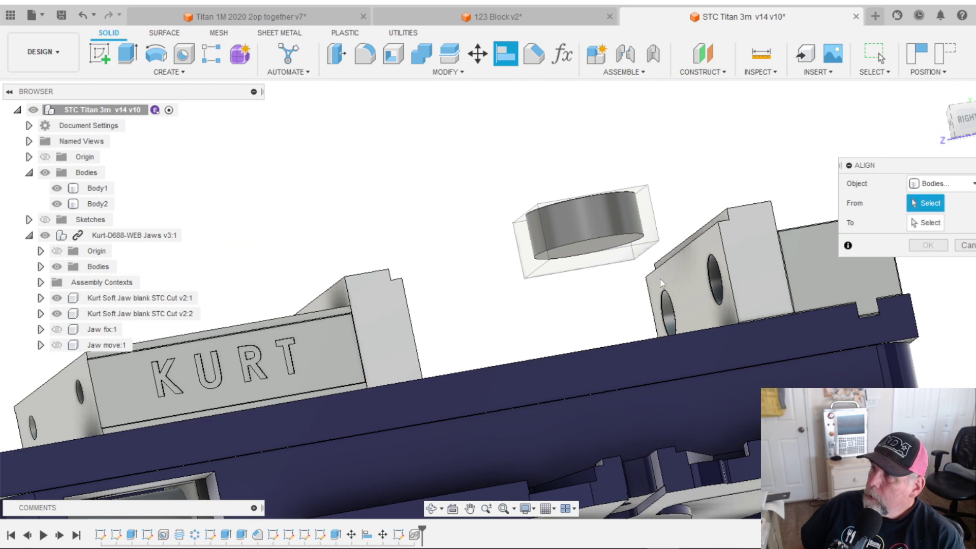
middle_click_drag(618, 269, 662, 285, "shift")
left_click(630, 223)
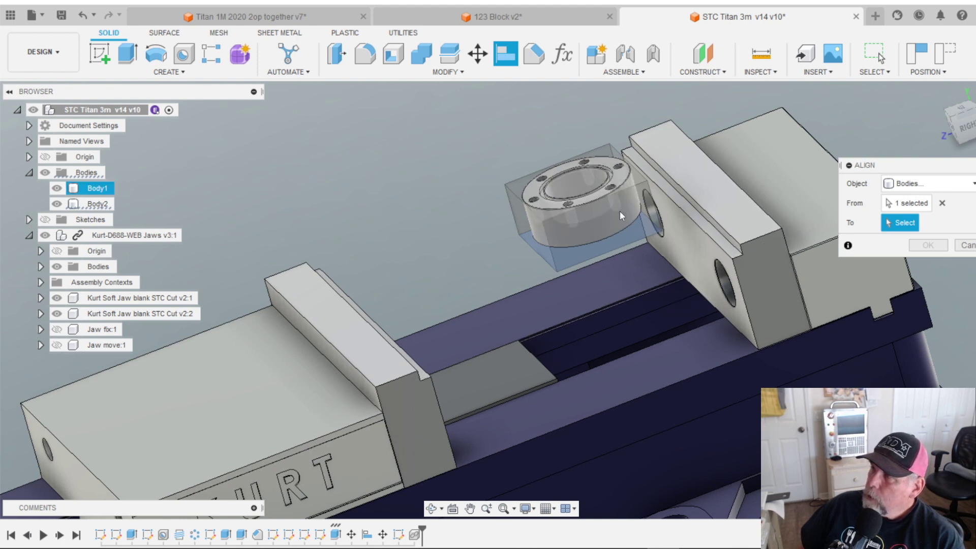
left_click(649, 224)
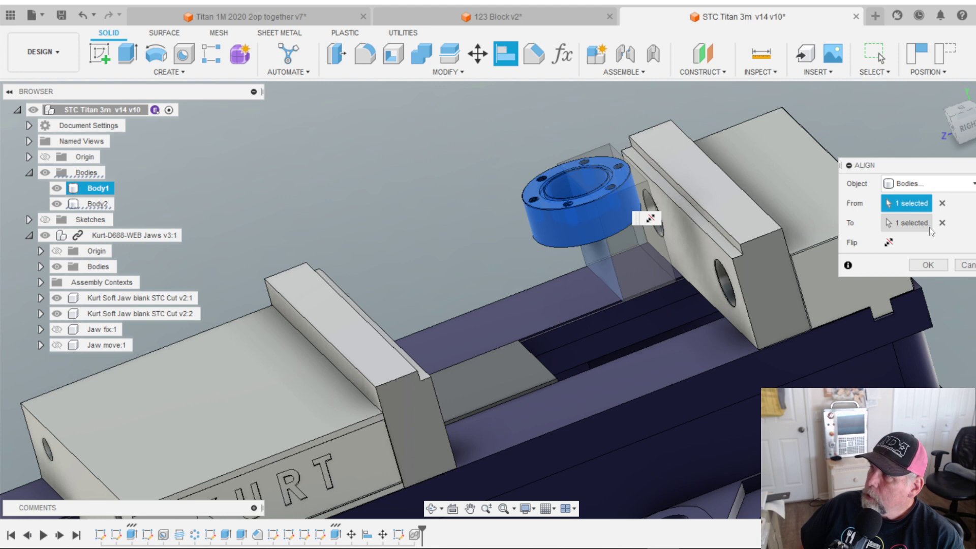
left_click(942, 223)
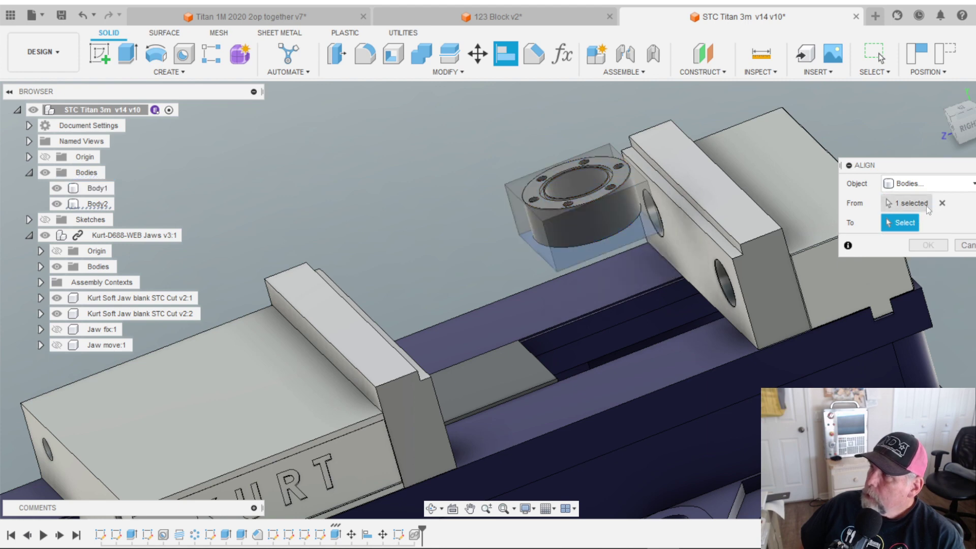
left_click(942, 204)
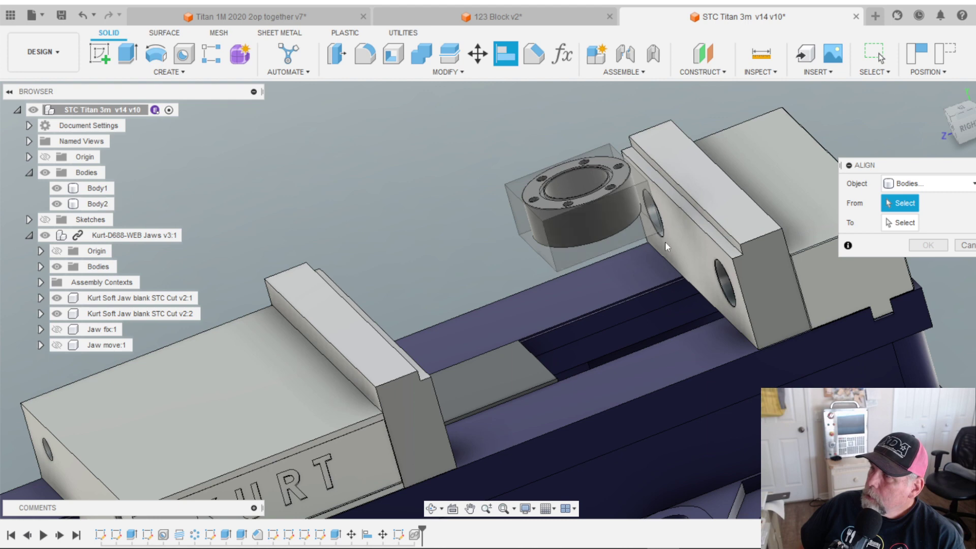
middle_click_drag(665, 242, 645, 191, "shift")
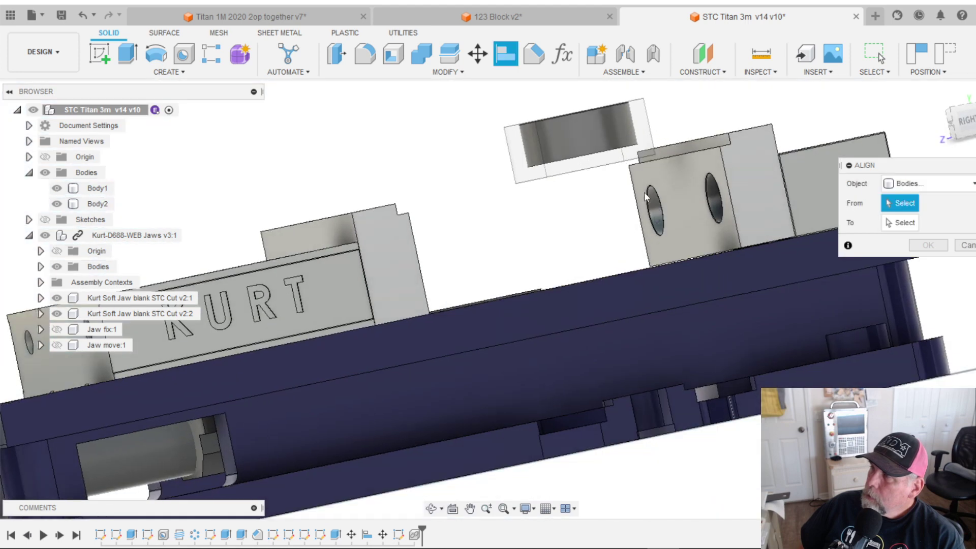
left_click(654, 157)
left_click(954, 245)
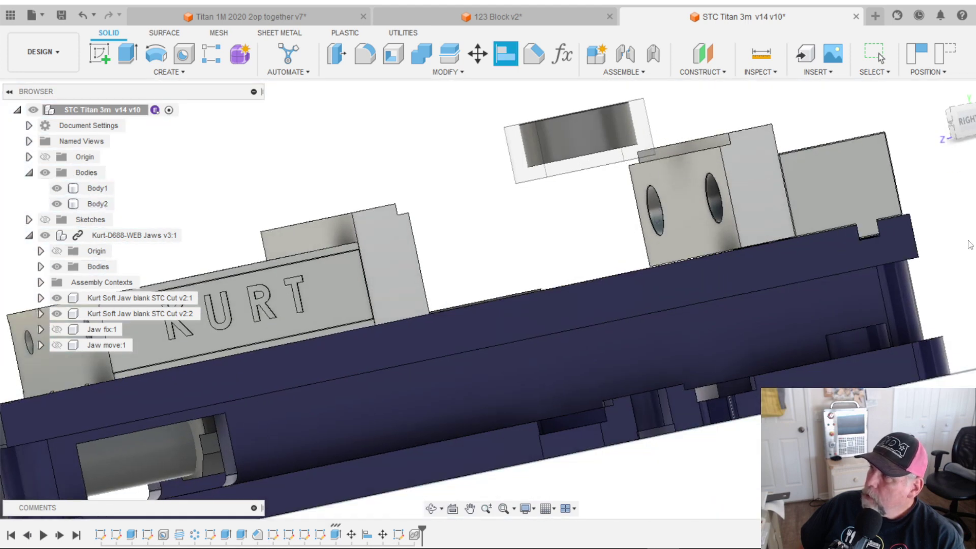
middle_click_drag(658, 199, 654, 231, "shift")
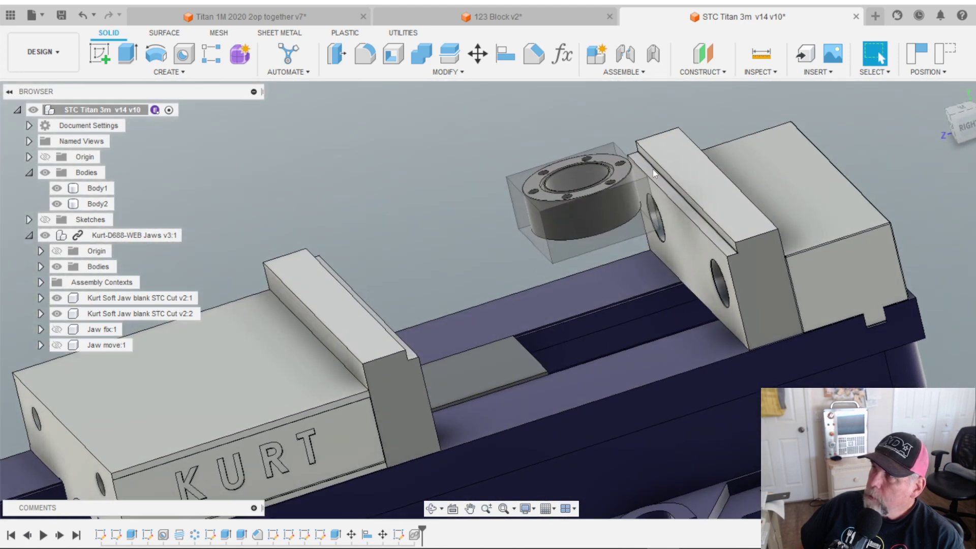
Step: Abandon a move, then start Align on components with Kurt-D688-WEB Jaws as source
left_click(478, 55)
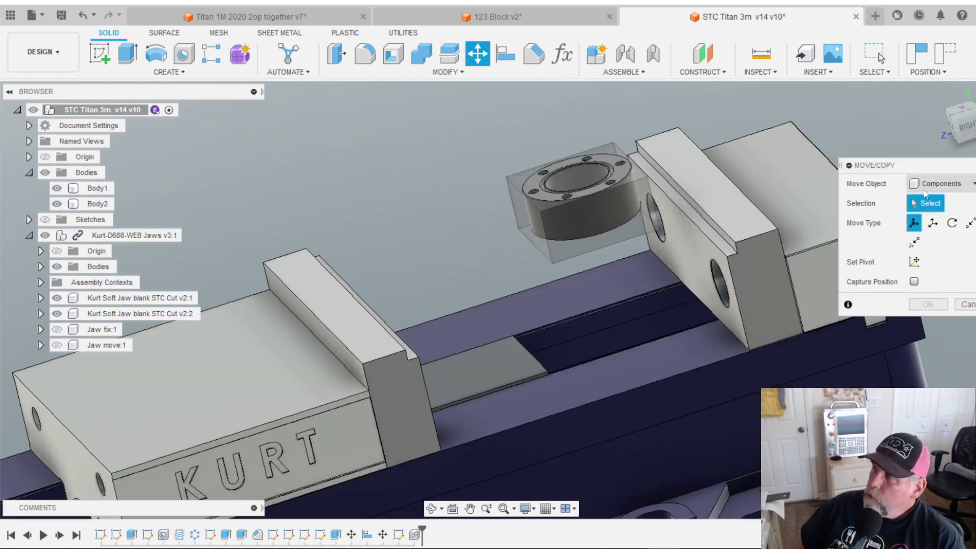
left_click(803, 206)
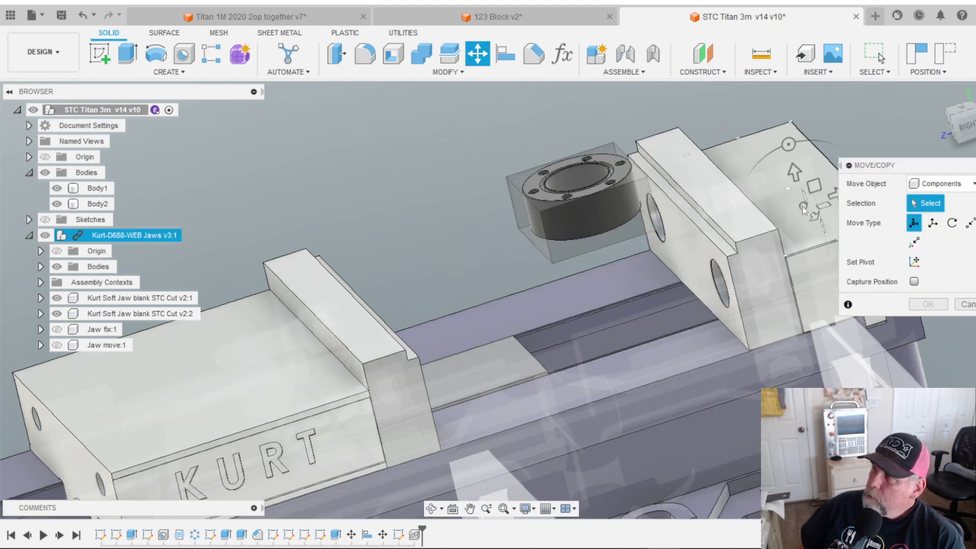
left_click(968, 304)
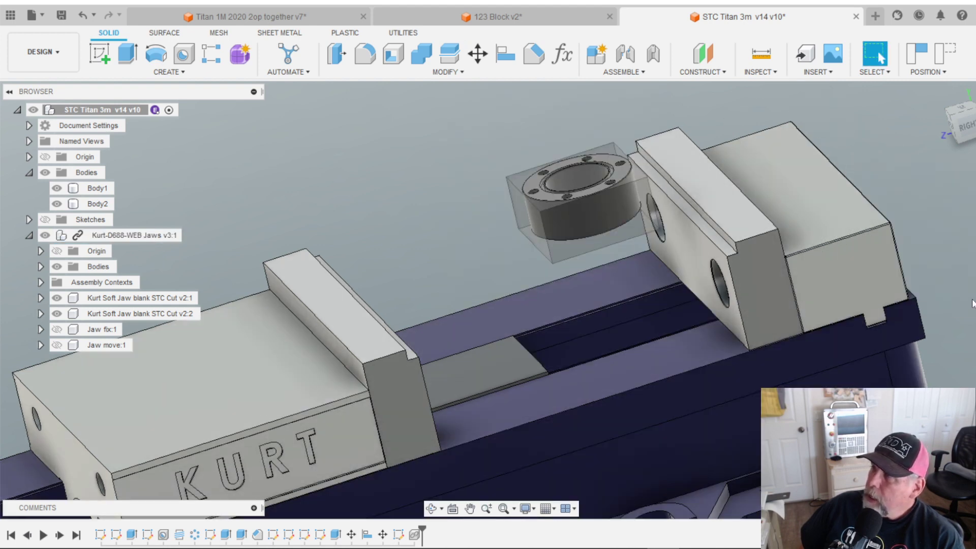
left_click(506, 54)
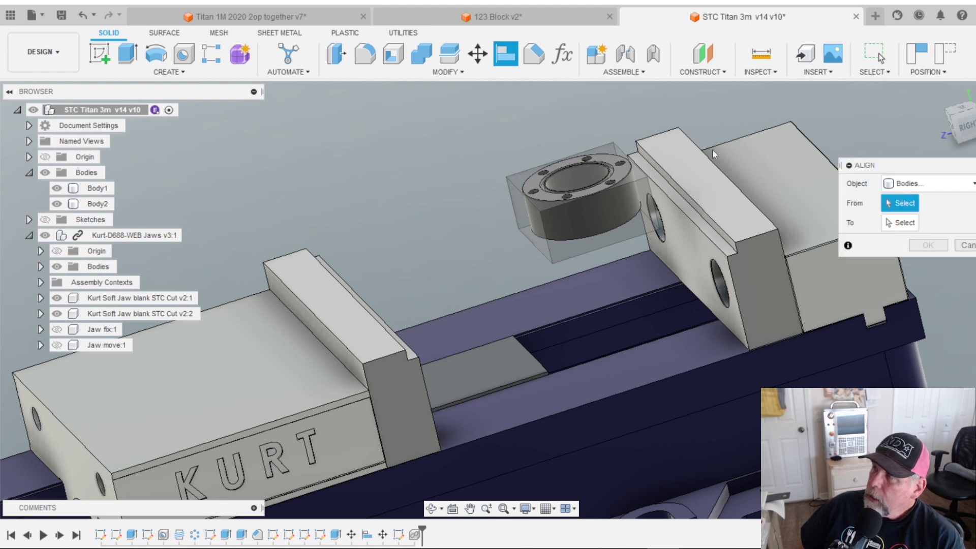
left_click(915, 183)
left_click(913, 198)
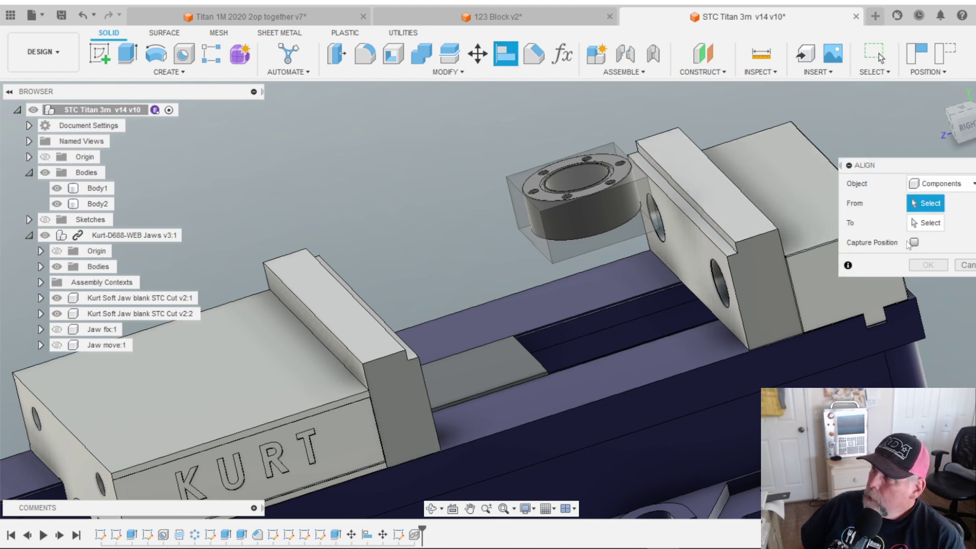
left_click(145, 236)
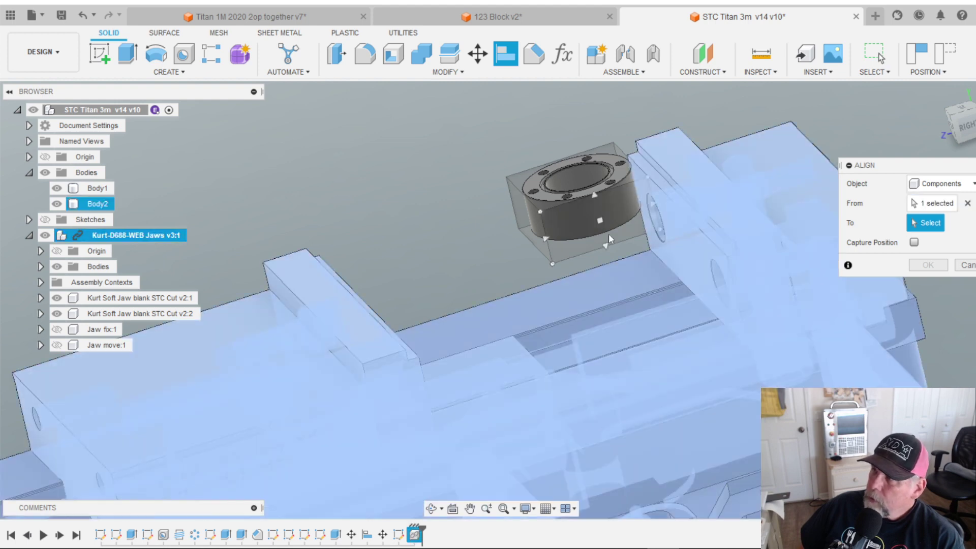
middle_click_drag(609, 234, 646, 276, "shift")
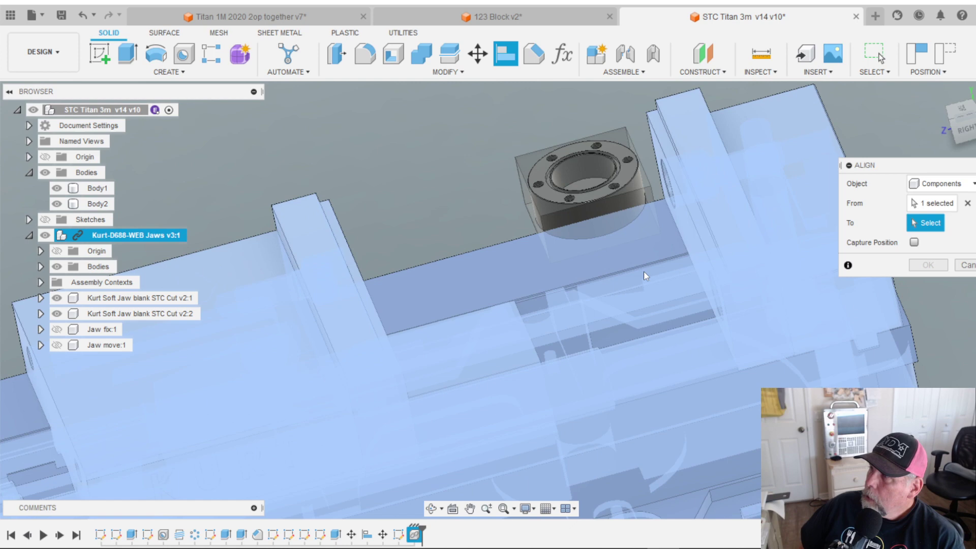
Step: Pick the vise jaw face as the Align To target and confirm the alignment
left_click(674, 160)
middle_click_drag(702, 163, 644, 232, "shift")
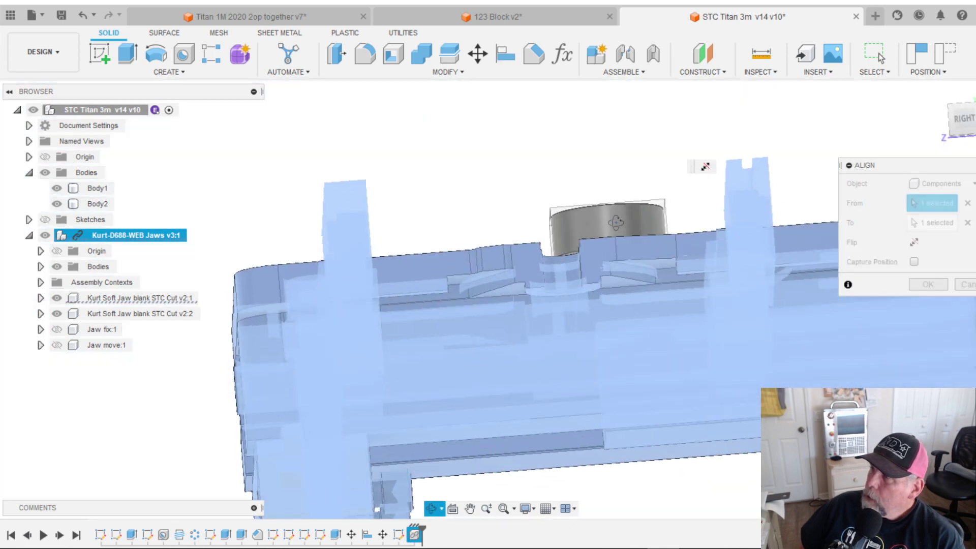
scroll(645, 234, "up", 5)
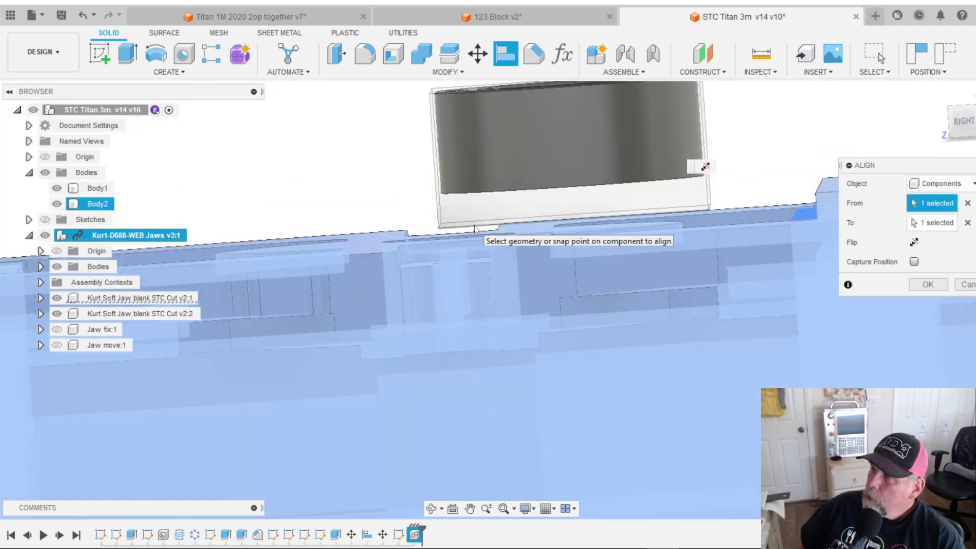
mouse_move(475, 224)
scroll(450, 224, "up", 5)
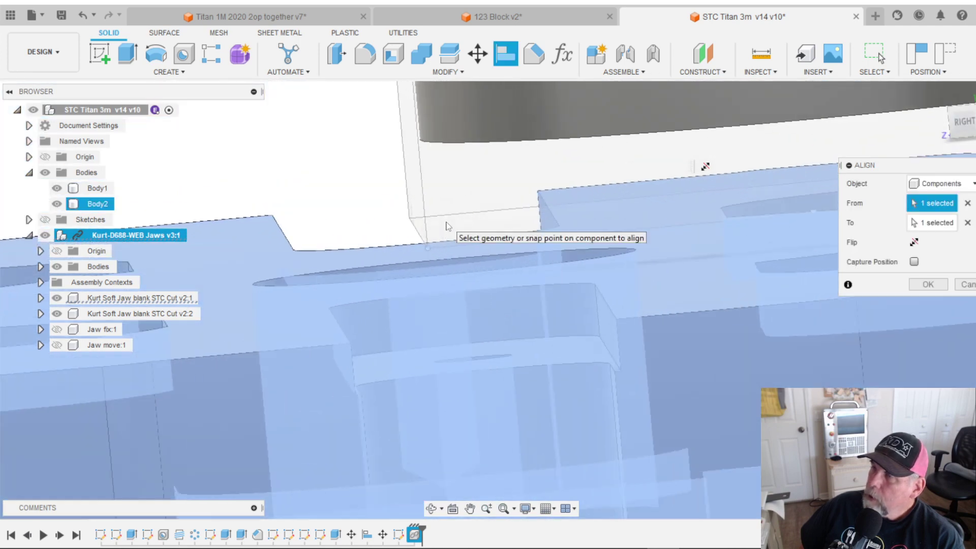
middle_click_drag(448, 227, 460, 218, "shift")
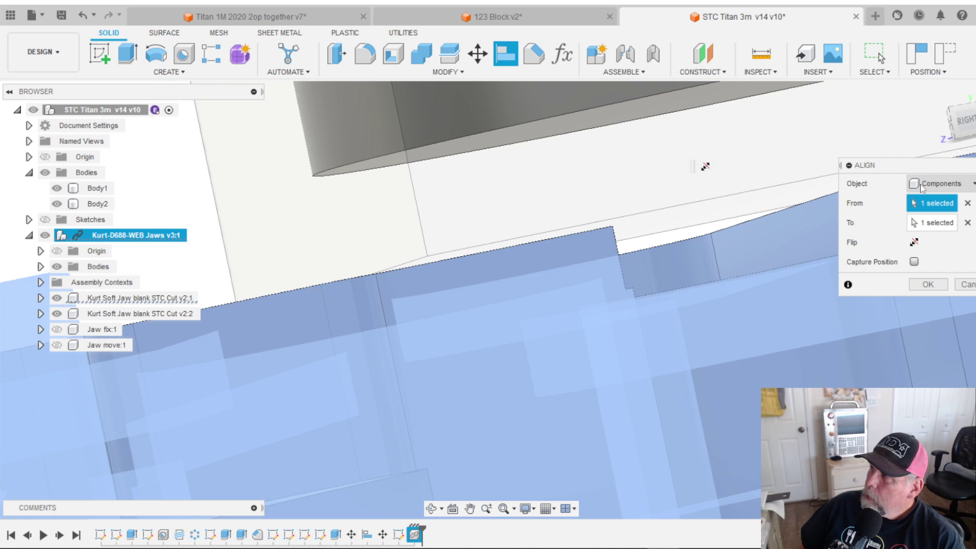
left_click(725, 209)
middle_click_drag(725, 209, 730, 223, "shift")
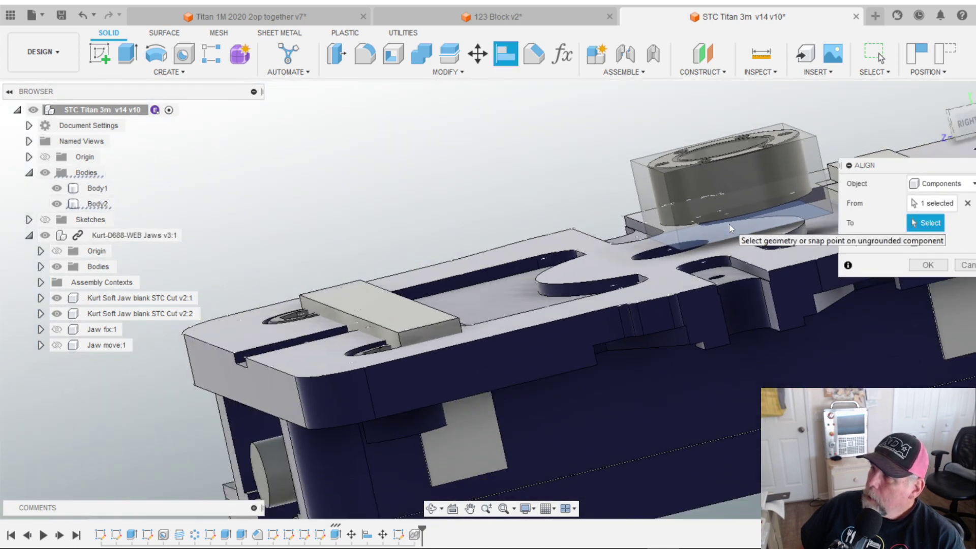
left_click(729, 223)
left_click(928, 265)
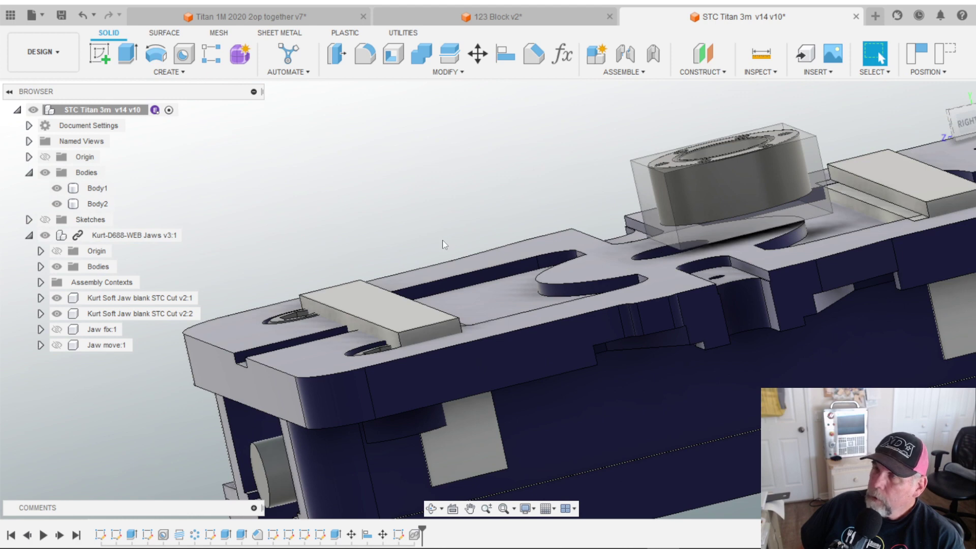
Step: Undo the alignment and fit the whole vise in view with F6
left_click(82, 18)
middle_click_drag(475, 174, 475, 188, "shift")
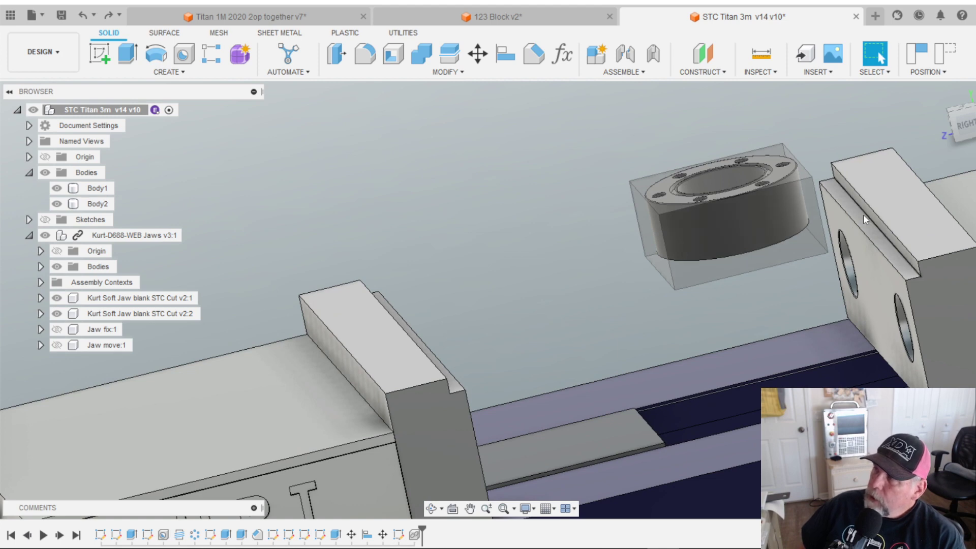
middle_click_drag(728, 241, 839, 203, "shift")
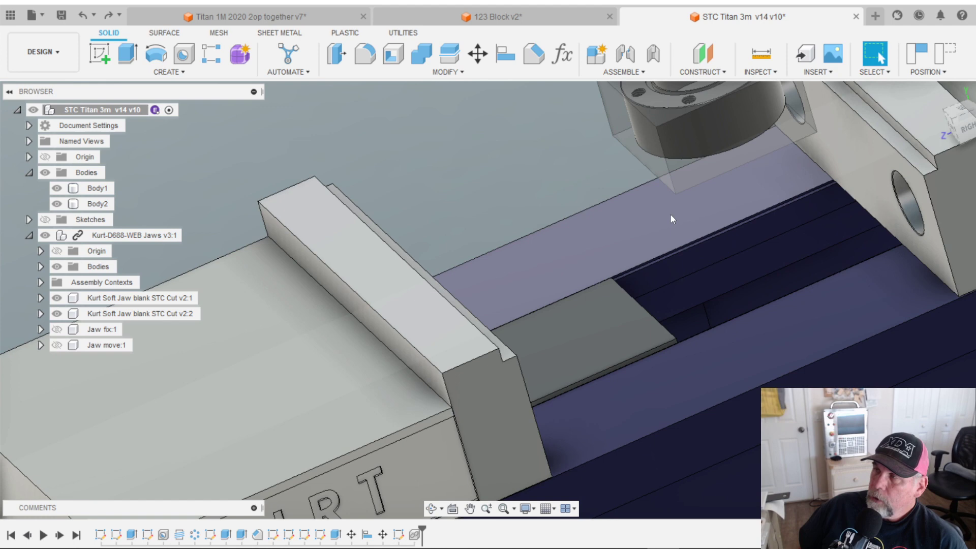
middle_click_drag(669, 216, 666, 236, "shift")
key("F6")
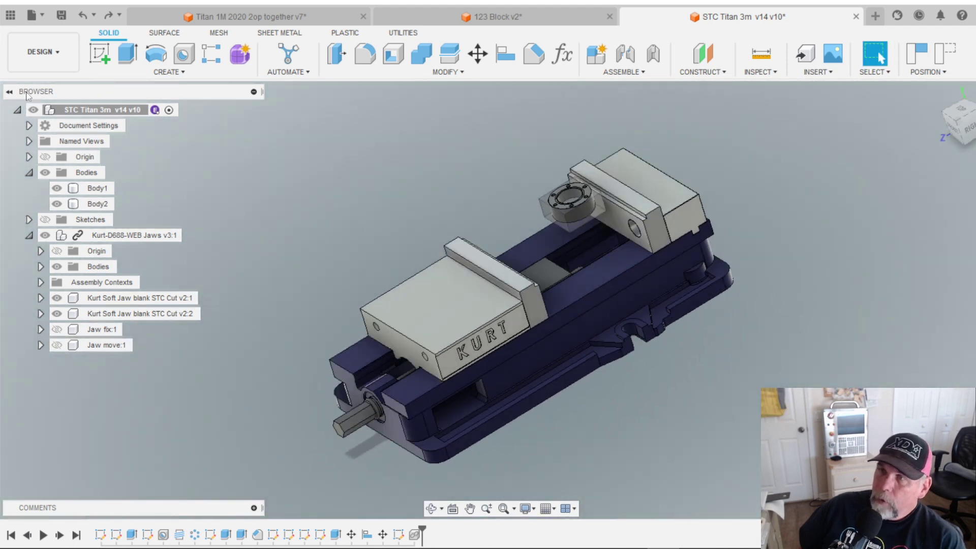
Step: Switch to the MANUFACTURE workspace, collapse Op 2 G55 and activate Op1 G54
left_click(64, 58)
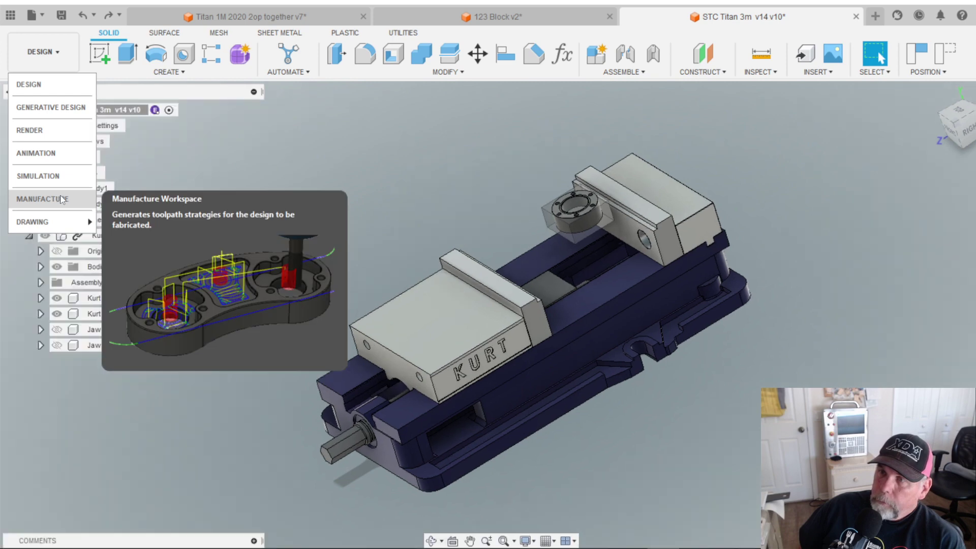
left_click(42, 199)
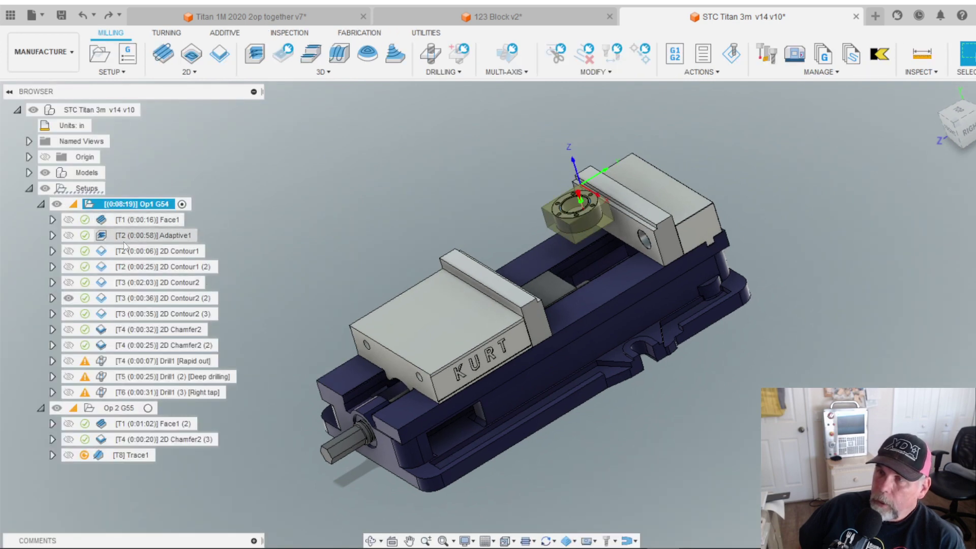
left_click(41, 409)
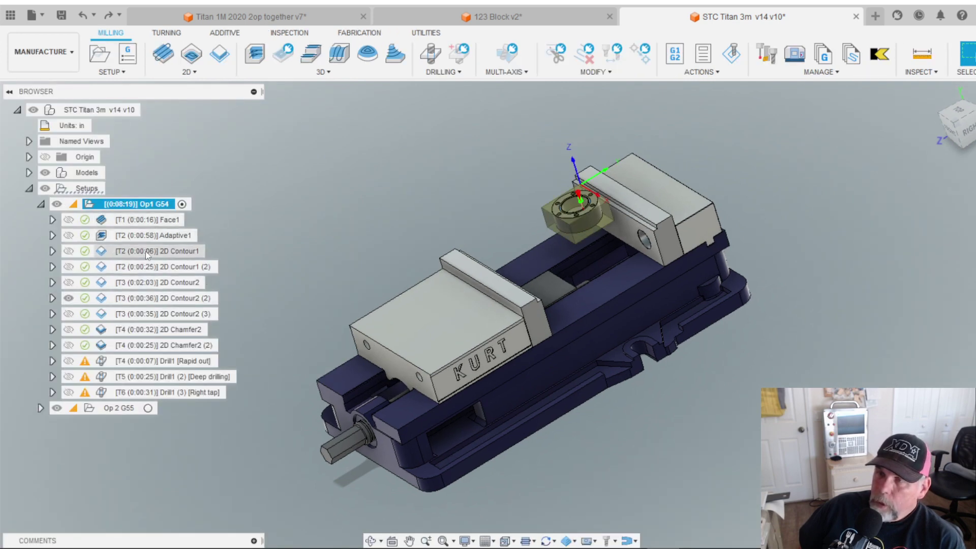
left_click(183, 204)
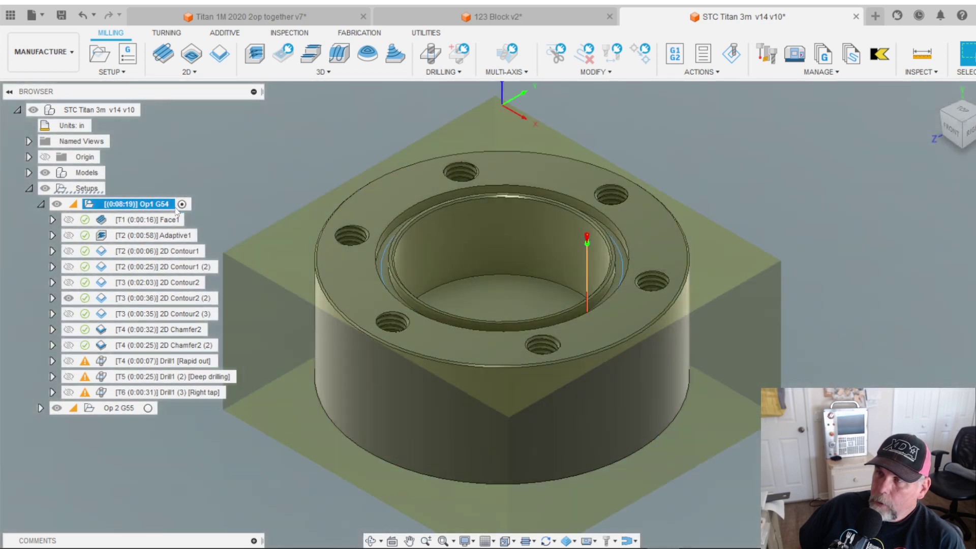
Step: Orbit around the Op1 G54 part and stock to inspect them
middle_click_drag(271, 227, 350, 243, "shift")
scroll(356, 229, "down", 5)
scroll(374, 130, "up", 10)
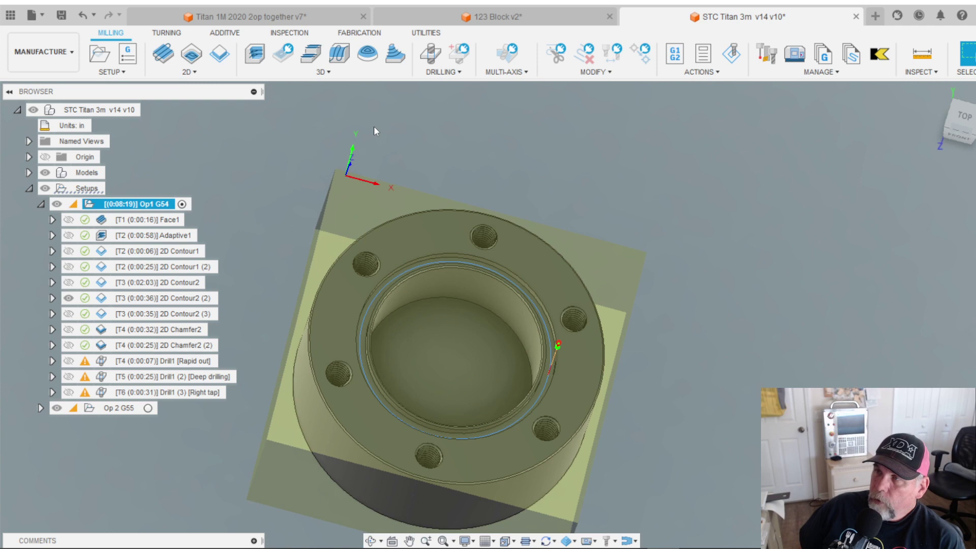
middle_click_drag(369, 162, 367, 174, "shift")
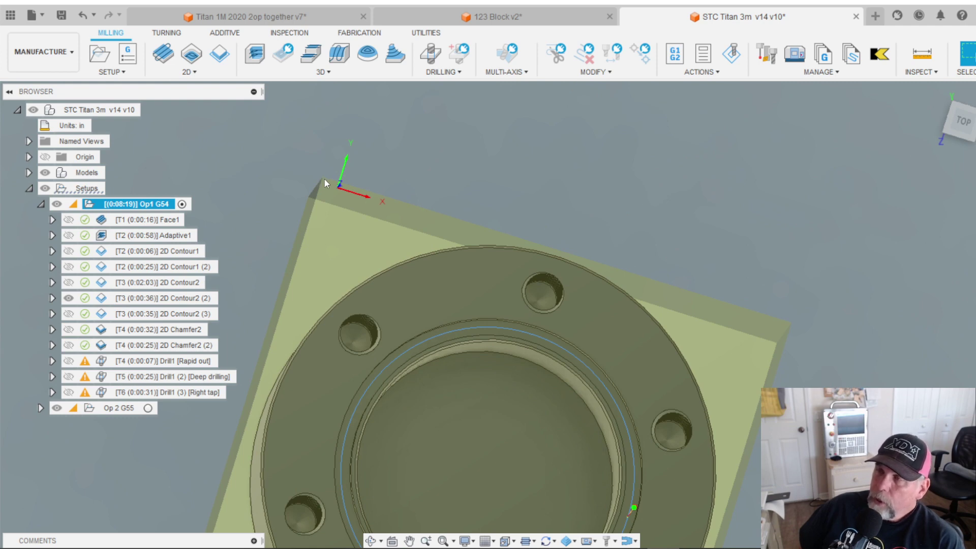
middle_click_drag(342, 187, 370, 214, "shift")
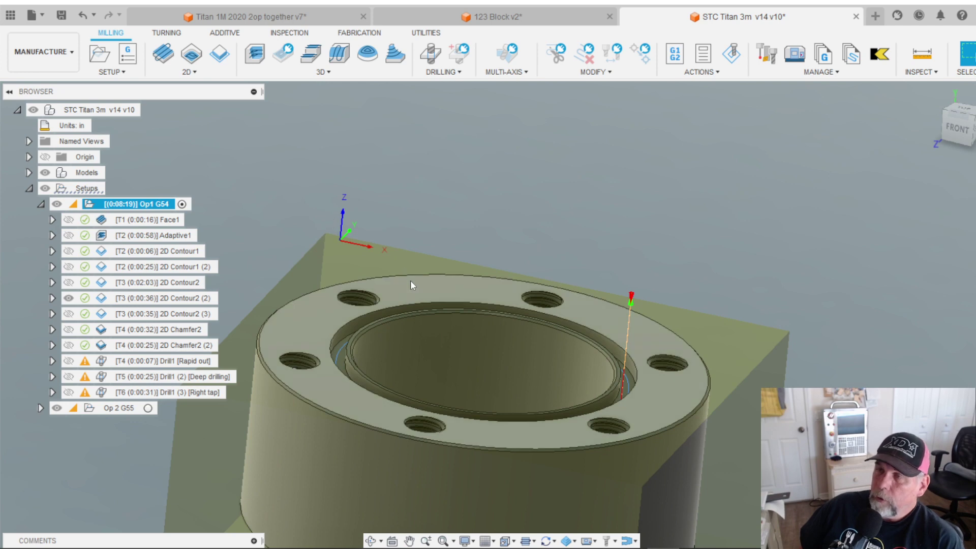
left_click(185, 203)
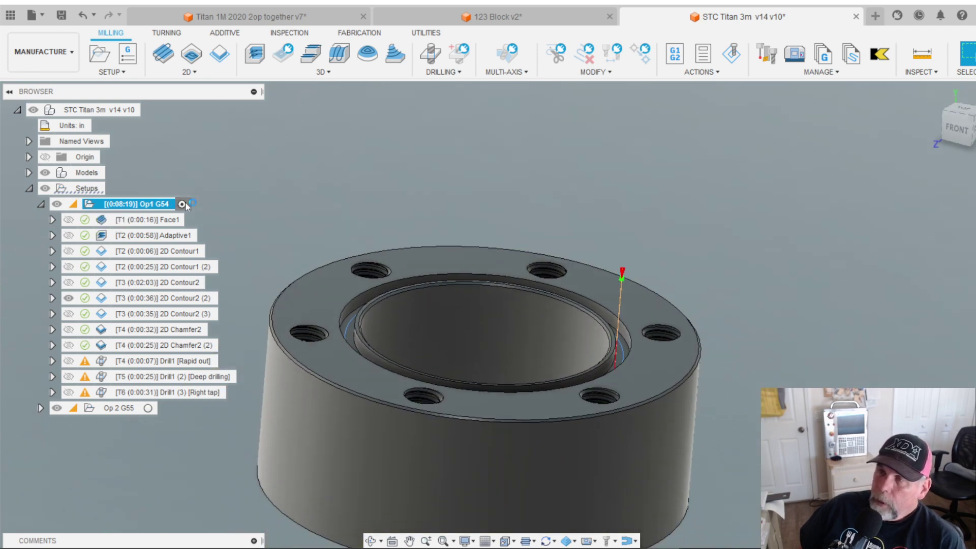
Step: Activate Op 2 G55 and expand it to show Face1 (2), 2D Chamfer2 (3) and Trace1
right_click(186, 203)
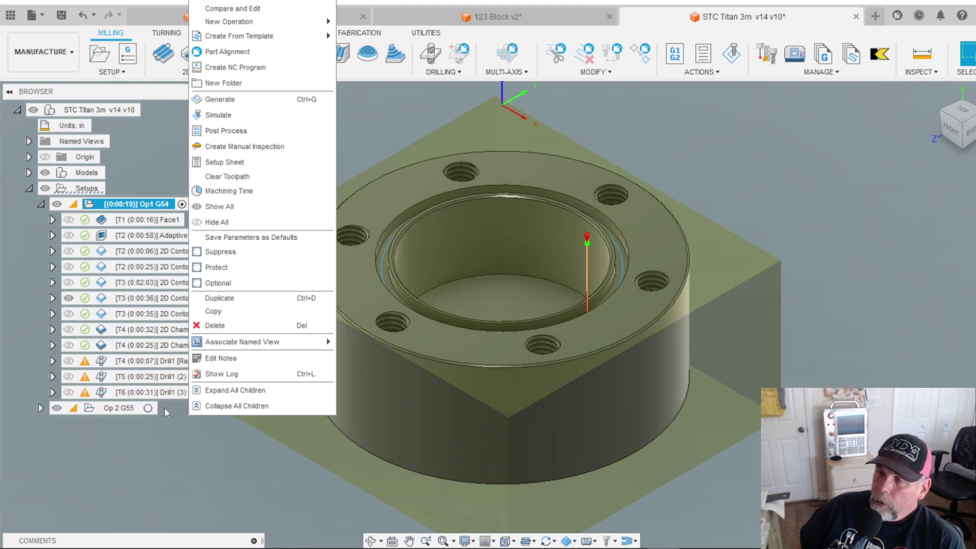
left_click(148, 408)
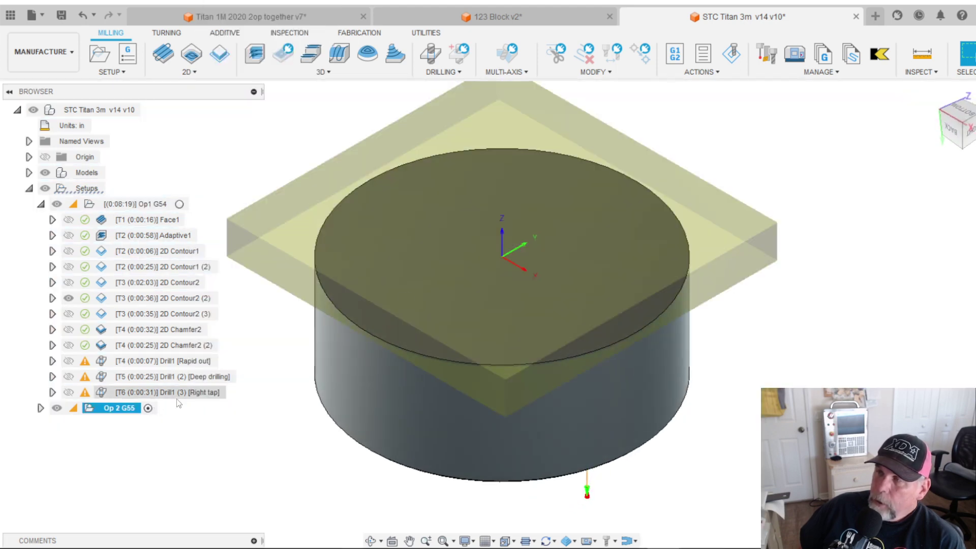
middle_click_drag(357, 235, 408, 237, "shift")
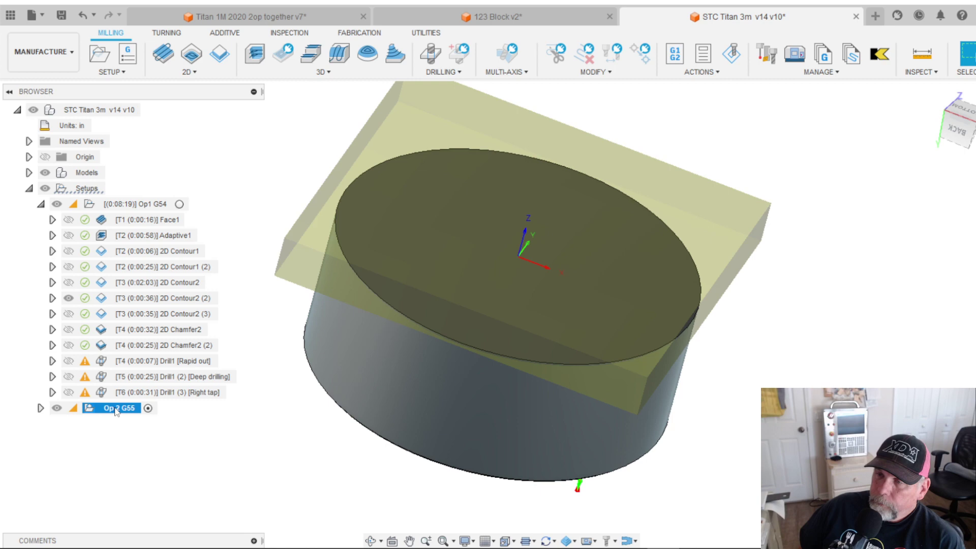
left_click(41, 408)
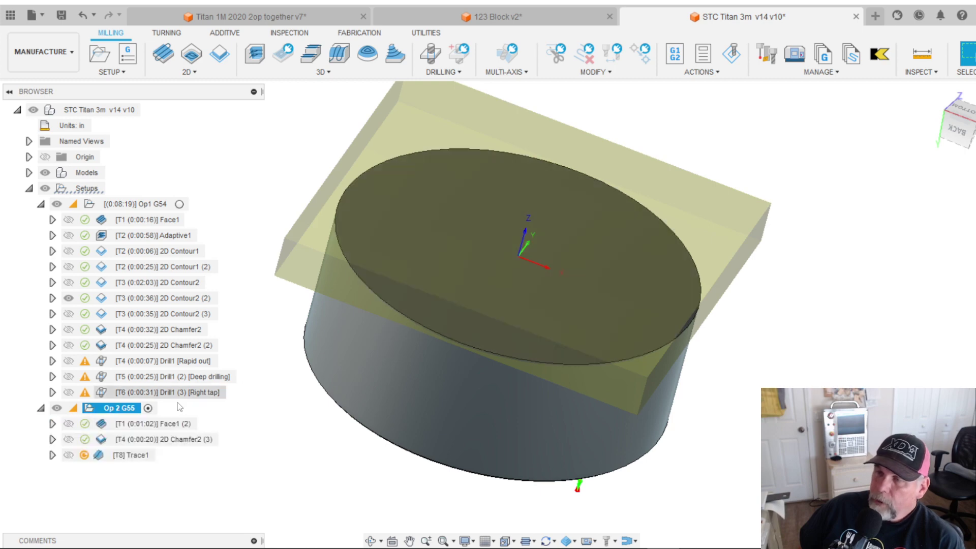
right_click(131, 410)
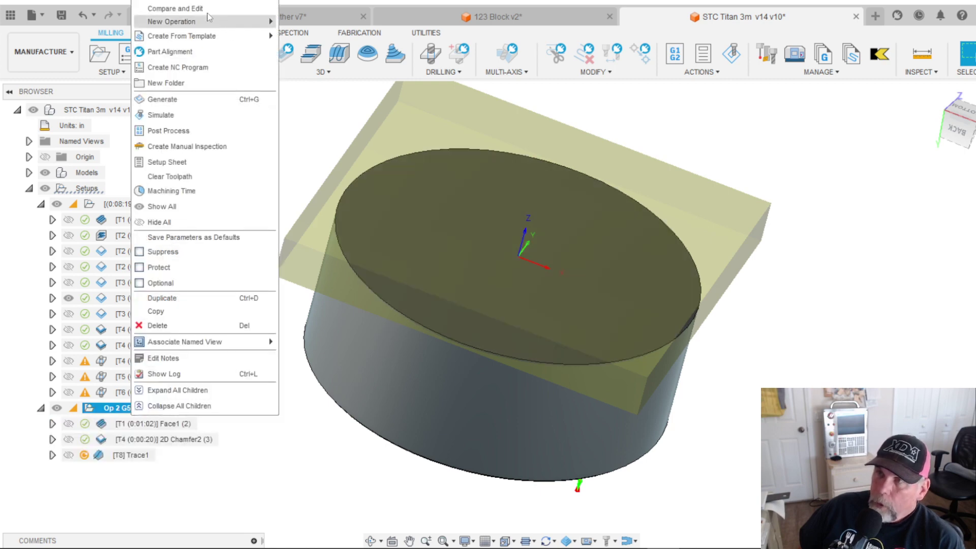
Step: Edit Op 2 G55 and set Origin to the Stock box point at the stock's top-left corner
left_click(152, 4)
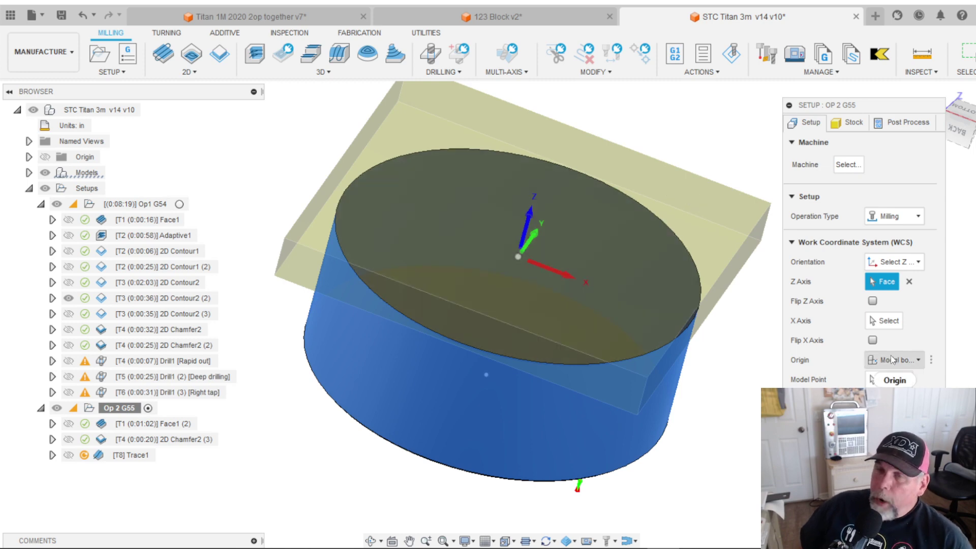
mouse_move(891, 355)
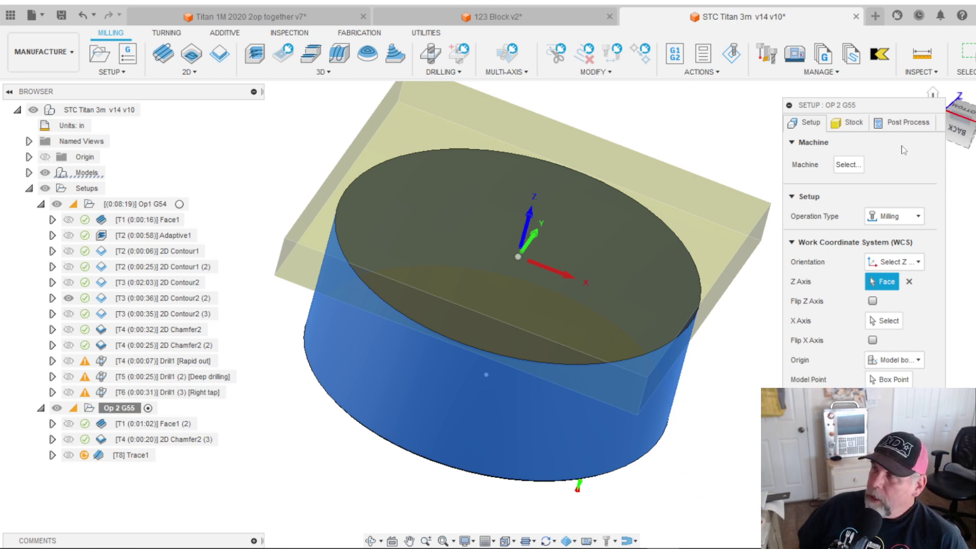
left_click_drag(834, 106, 769, 98)
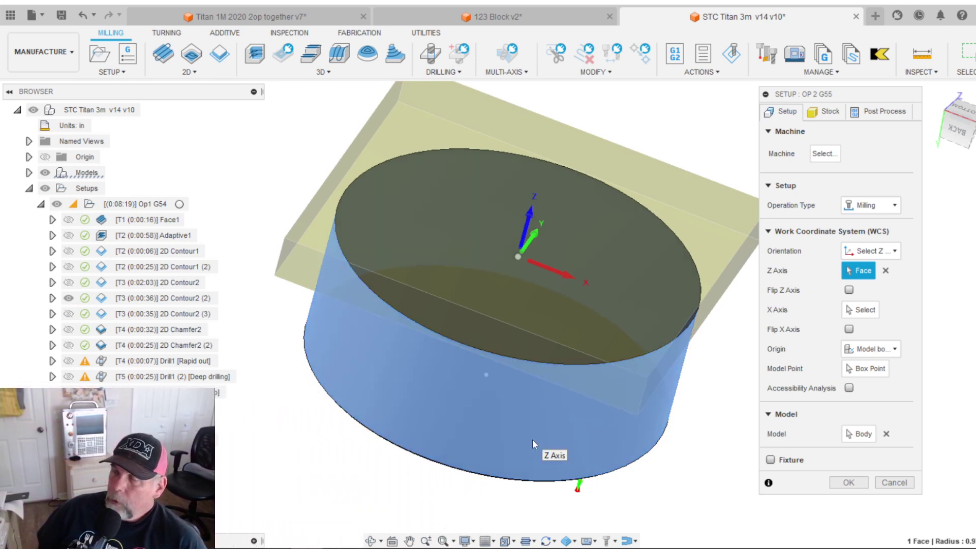
left_click(870, 349)
left_click(882, 405)
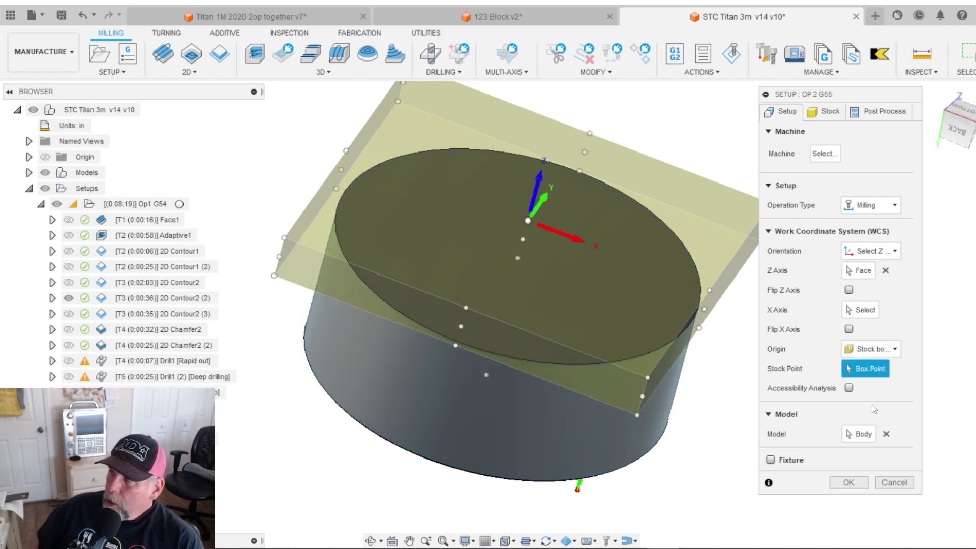
scroll(638, 395, "down", 2)
scroll(638, 394, "down", 1)
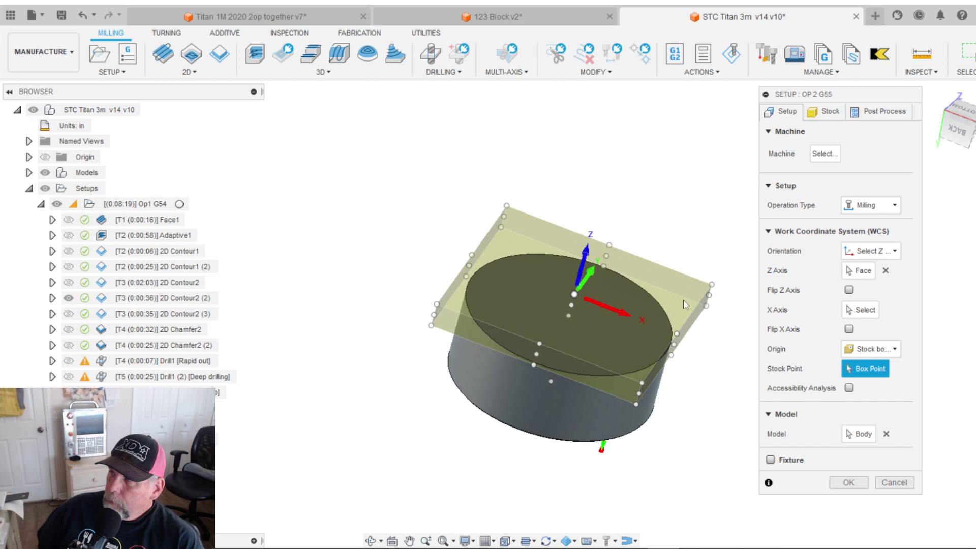
left_click(712, 285)
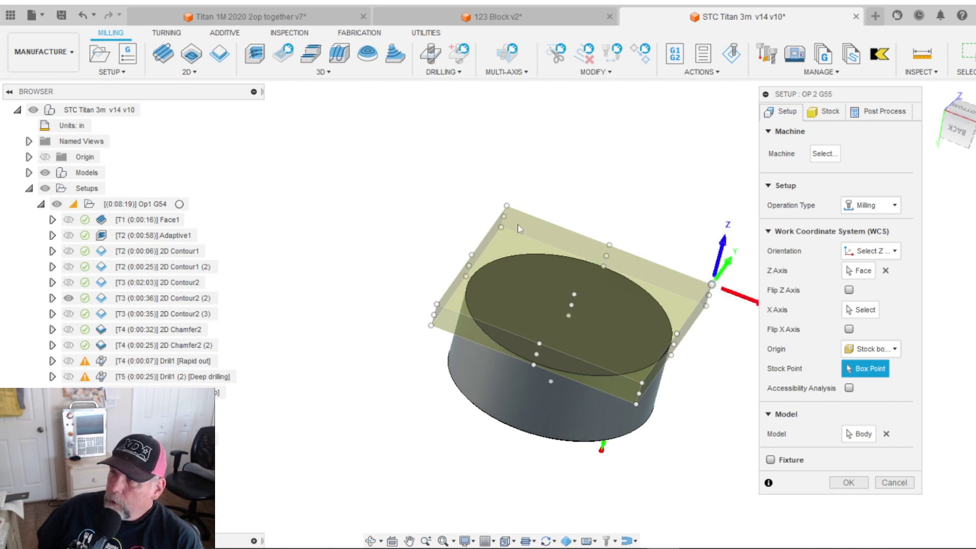
left_click(507, 206)
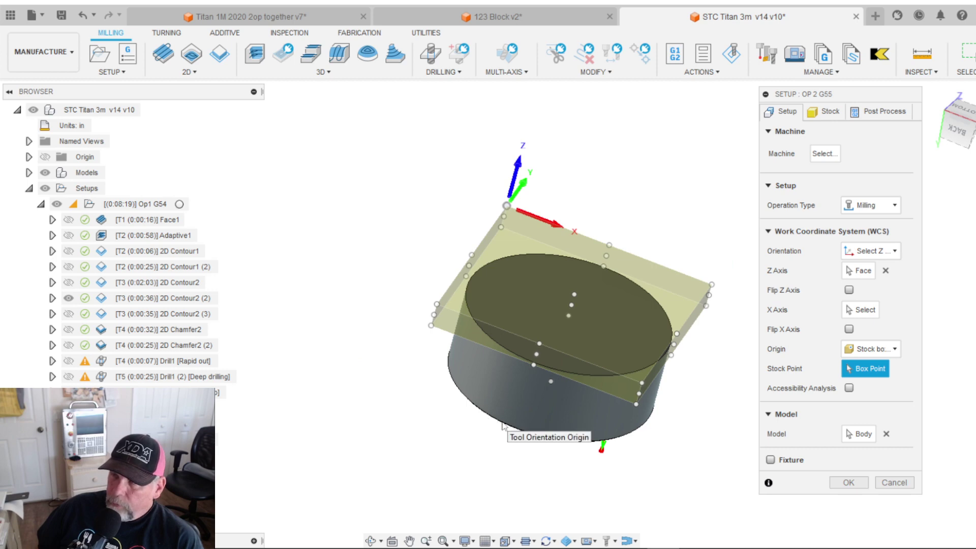
middle_click_drag(521, 430, 531, 405, "shift")
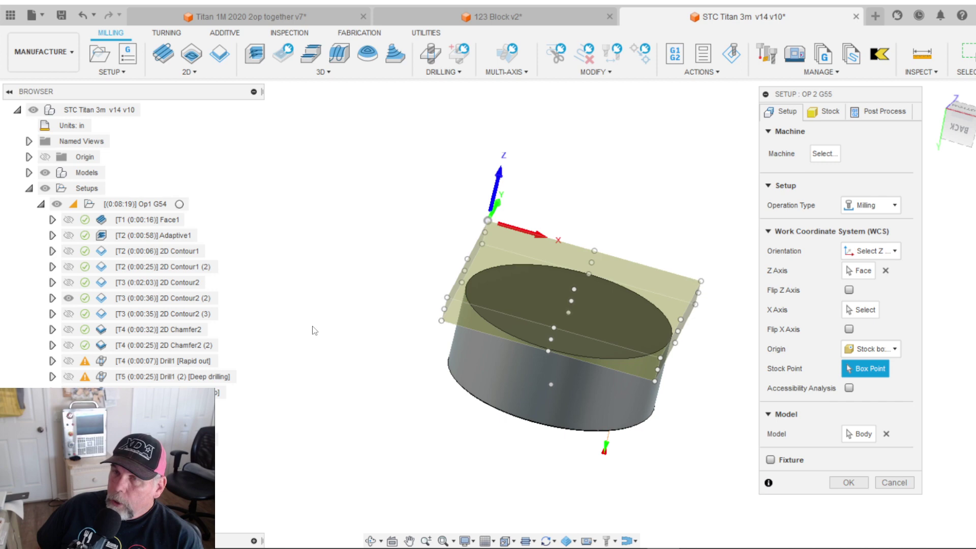
Step: Discard the setup changes and close the 123 Block v2 design
left_click(890, 490)
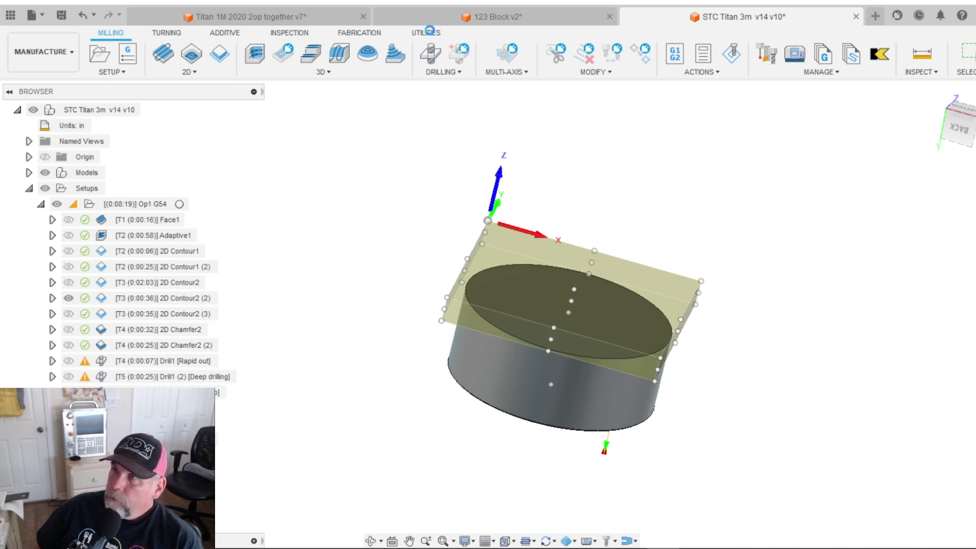
left_click(526, 19)
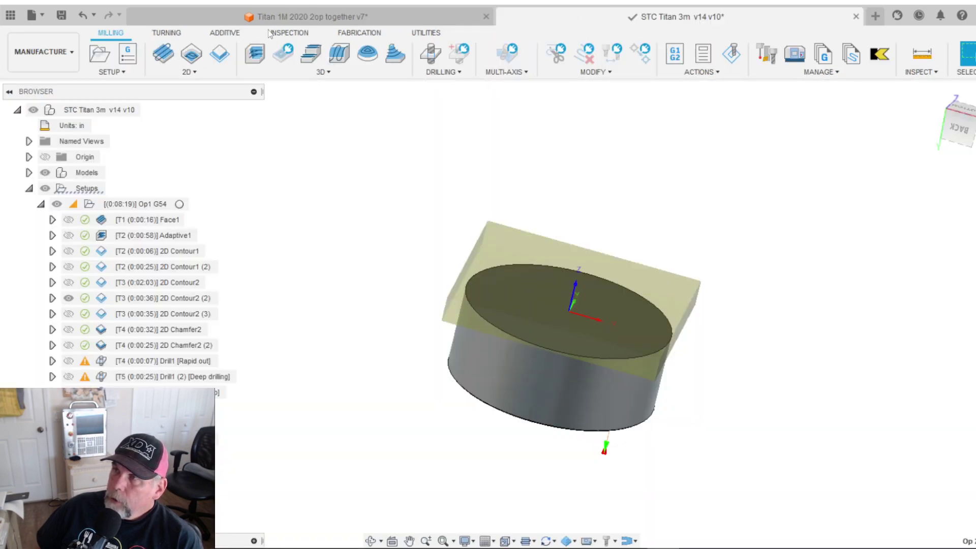
left_click(351, 16)
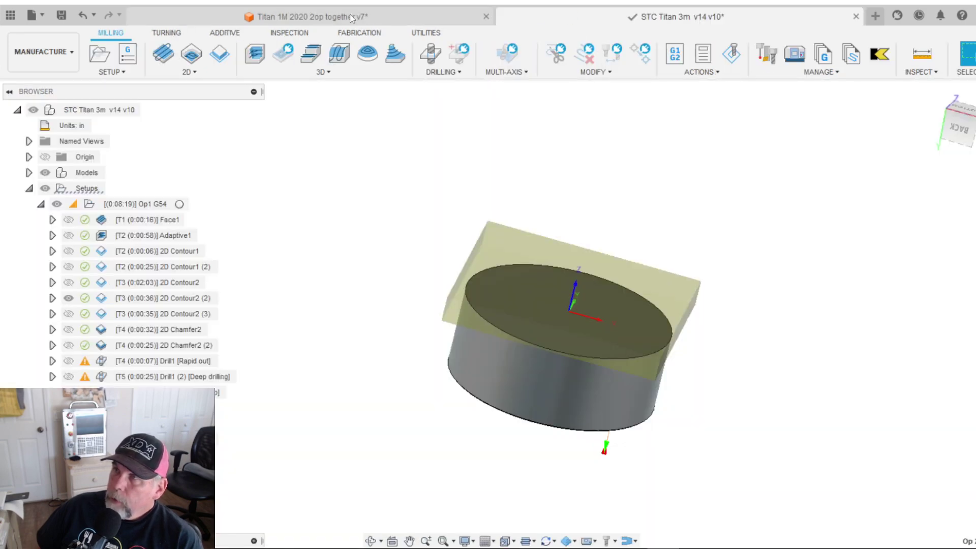
scroll(398, 158, "down", 5)
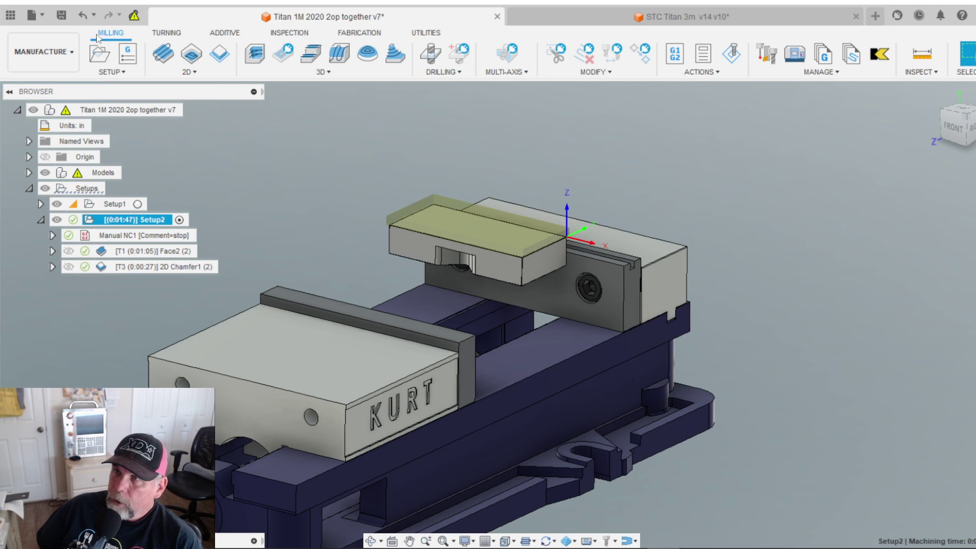
Step: In the Data Panel, go from Home through 1 Titans of CNC STC Teacher > Titan of CNC > Titan Mill > 3M > Soft Jaws
left_click(11, 16)
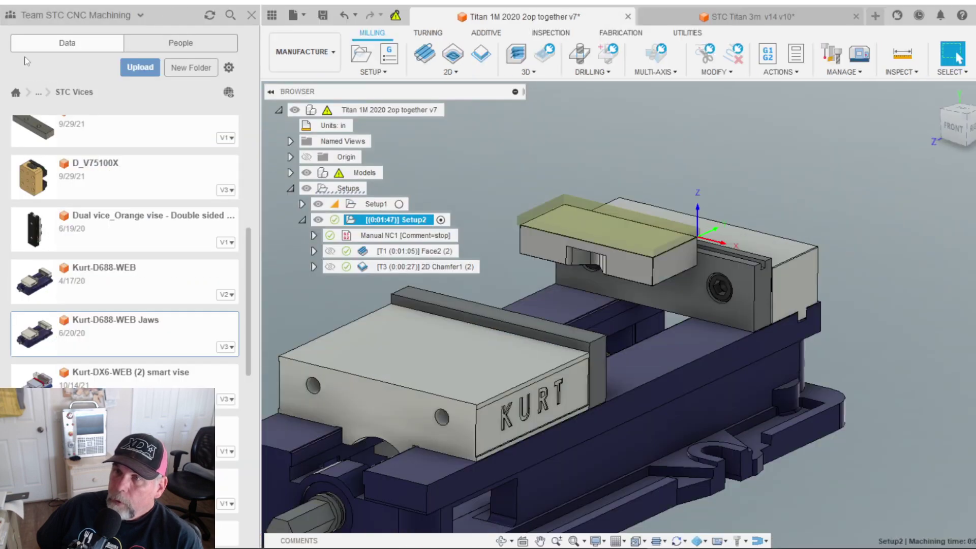
left_click(15, 93)
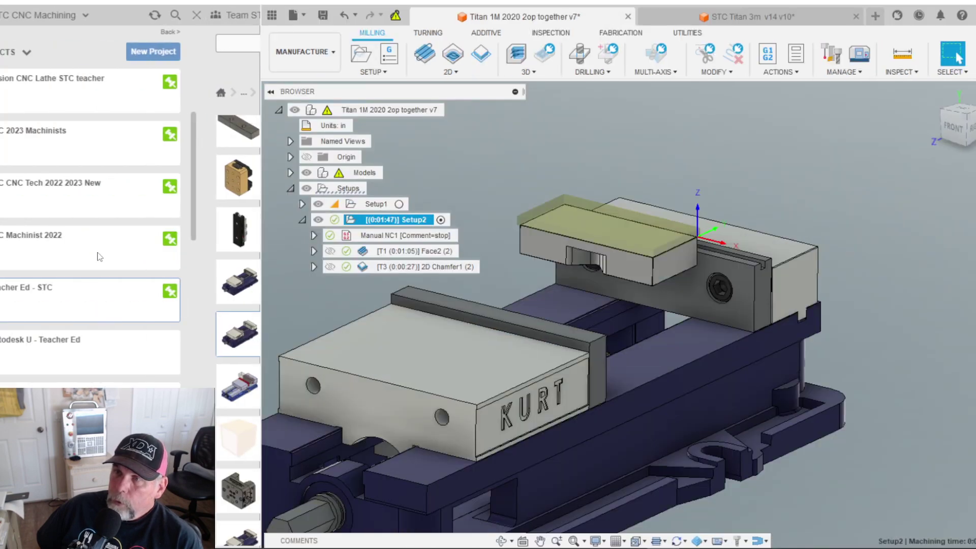
scroll(112, 263, "up", 1)
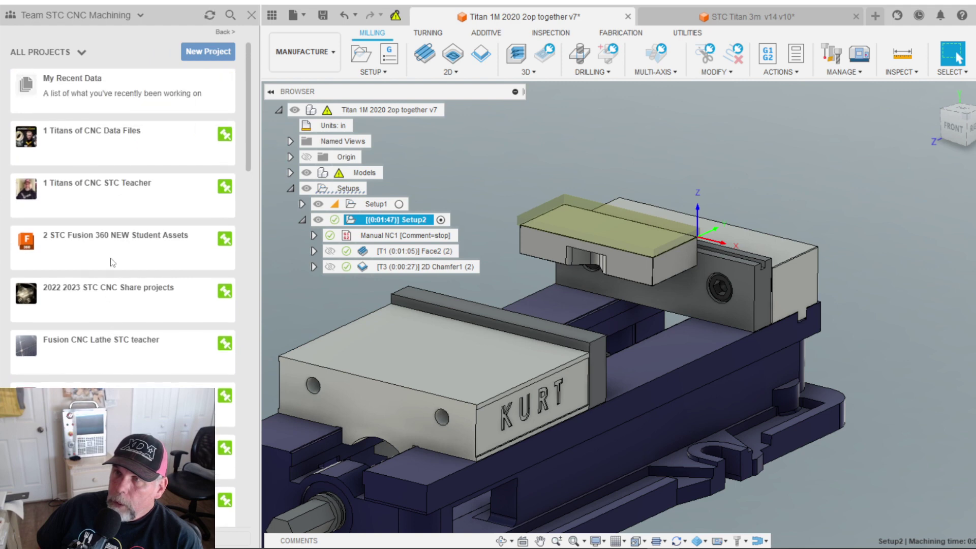
left_click(141, 195)
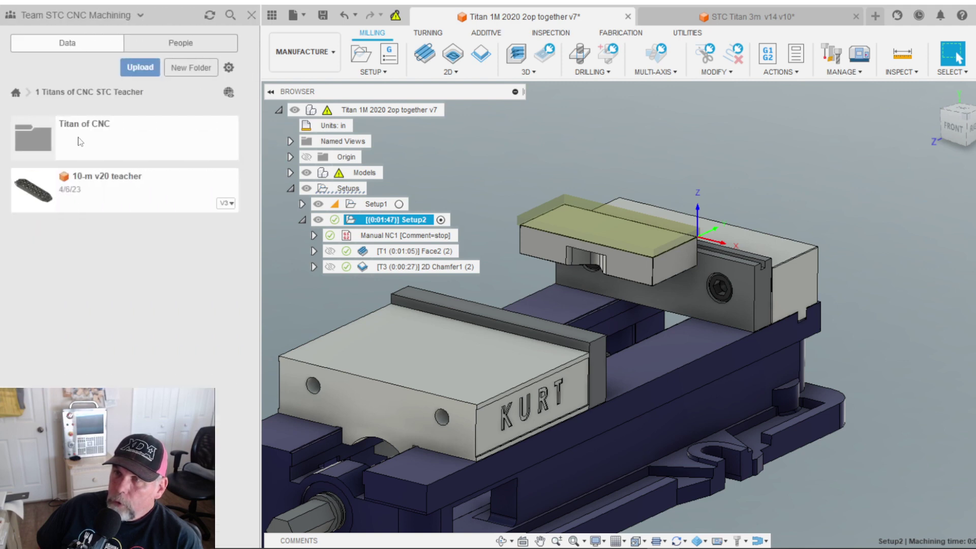
left_click(78, 141)
left_click(126, 382)
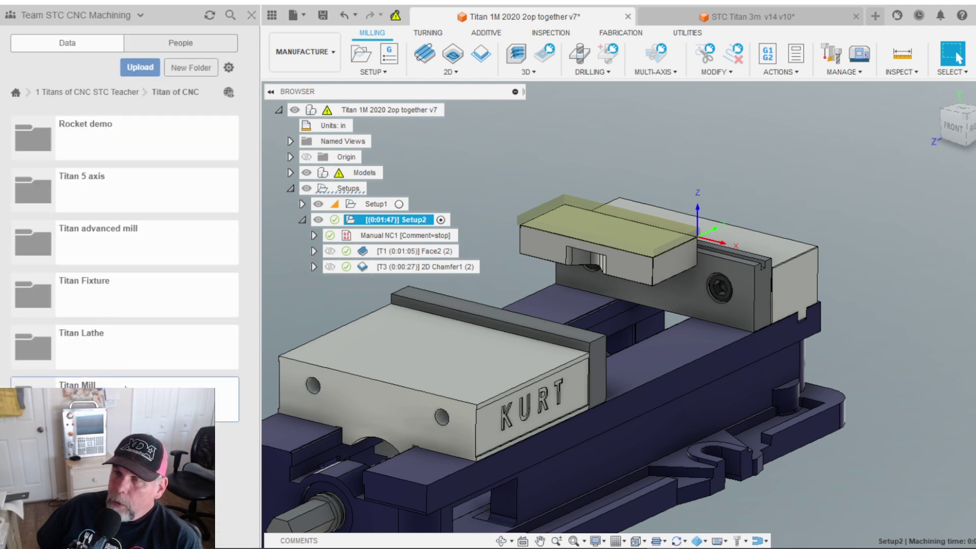
left_click(98, 240)
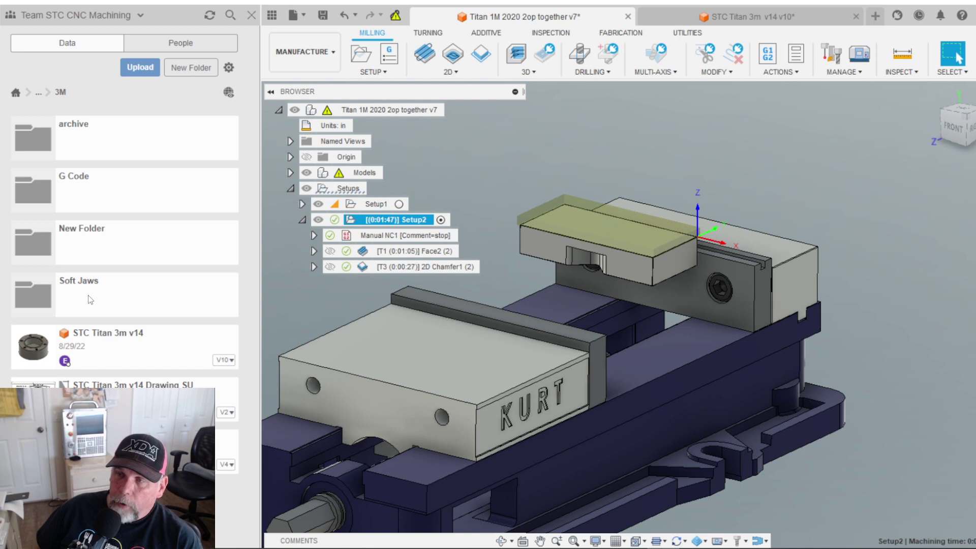
left_click(89, 299)
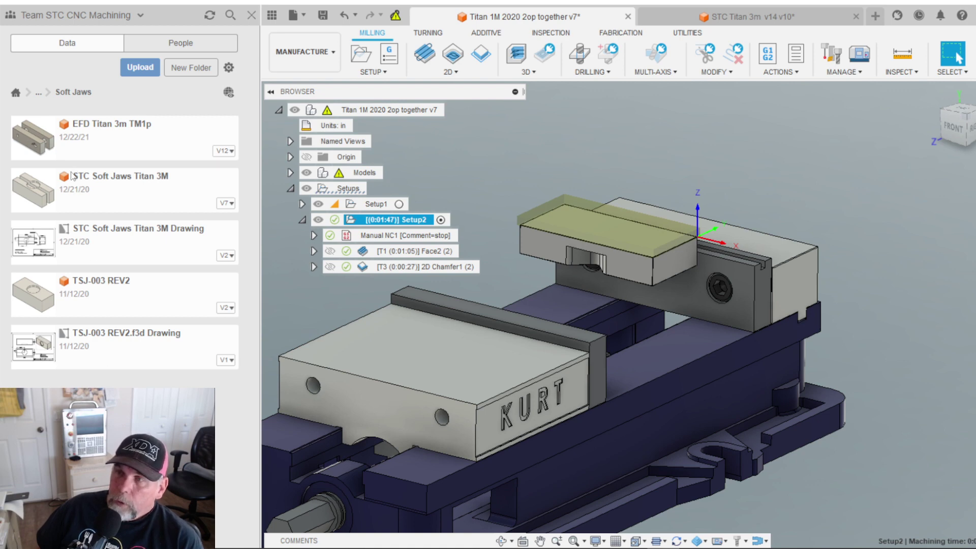
Step: Check the Engrave setup in EFD Titan 3m TM1p, close it, then open STC Soft Jaws Titan 3M
double_click(87, 129)
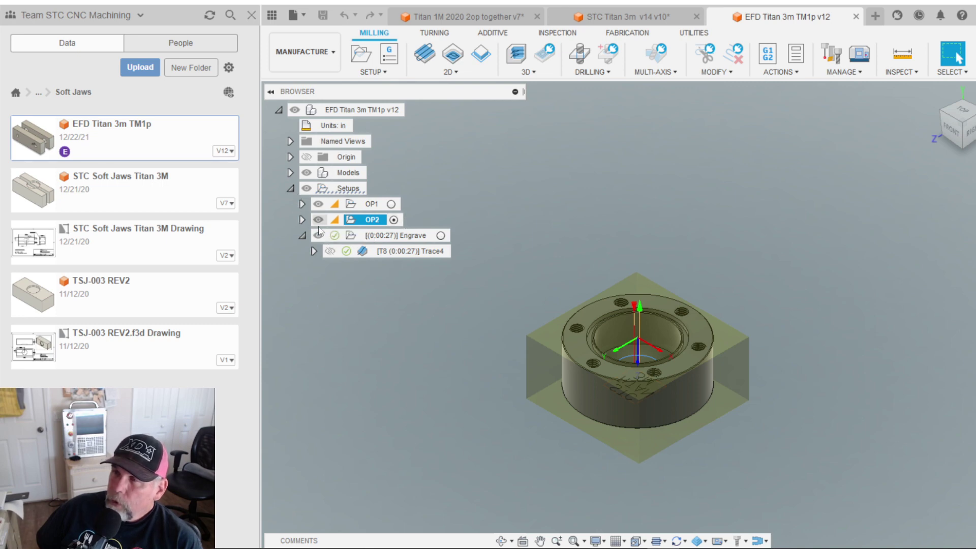
left_click(303, 236)
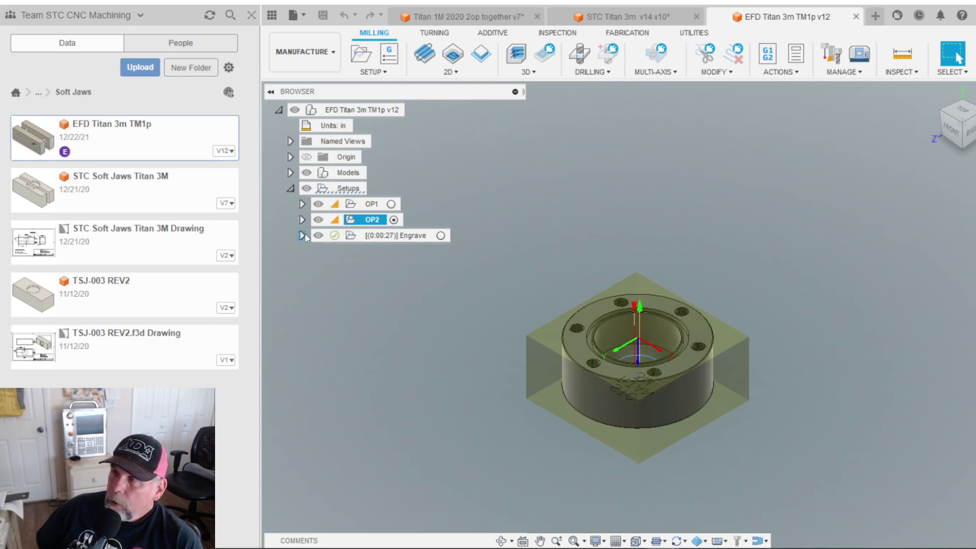
left_click(303, 236)
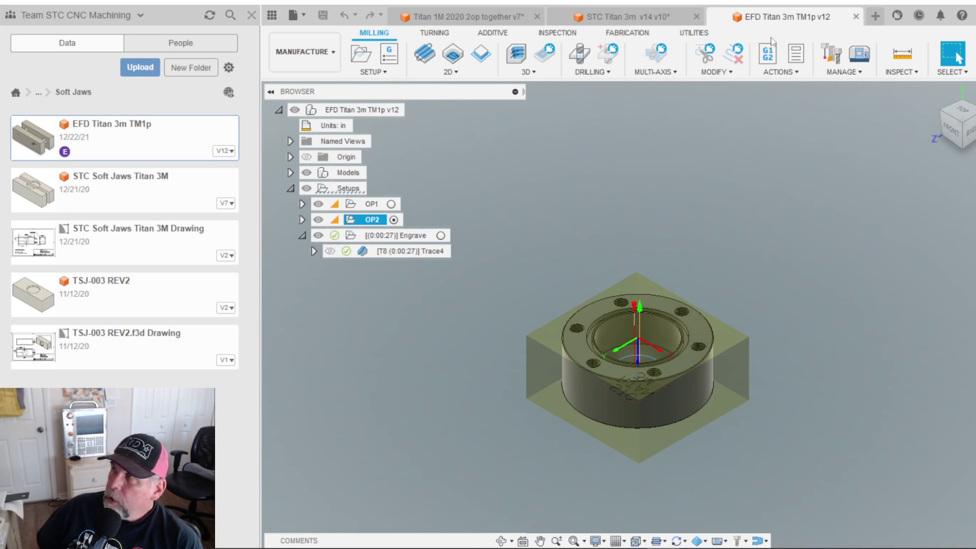
left_click(856, 16)
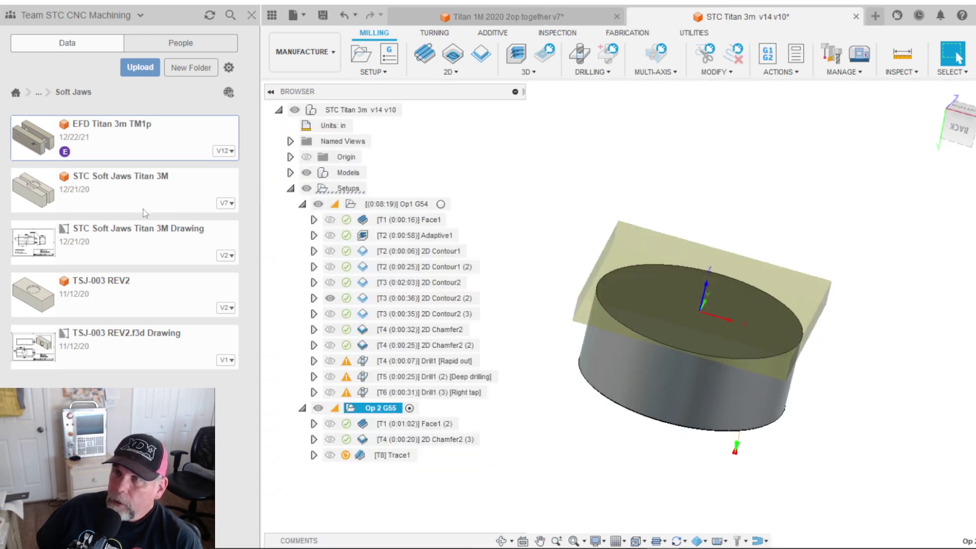
double_click(168, 187)
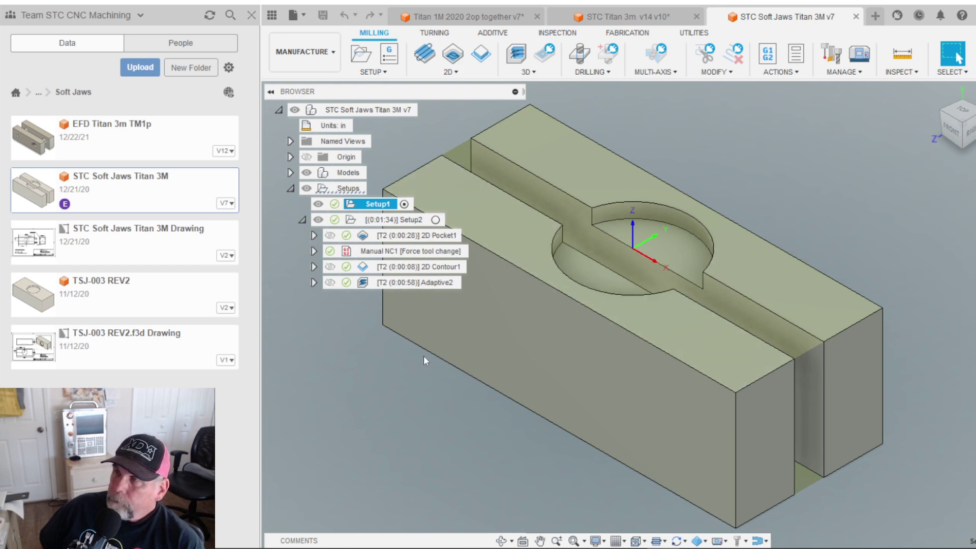
Step: Activate Setup2 and orbit around the jaw to inspect the circular pocket and slot
double_click(420, 223)
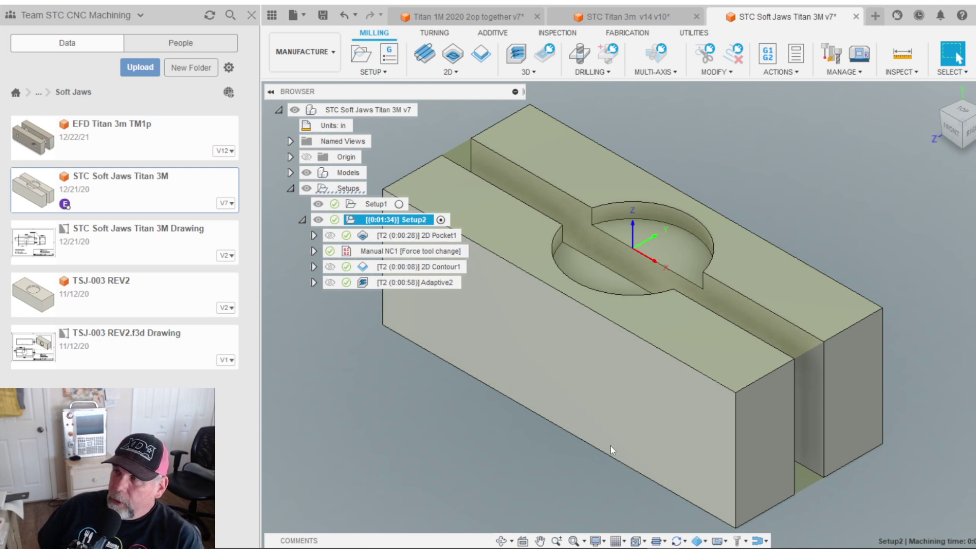
mouse_move(564, 321)
middle_mouse_down("shift")
mouse_move(506, 292)
mouse_move(591, 328)
mouse_move(576, 335)
middle_mouse_up("shift")
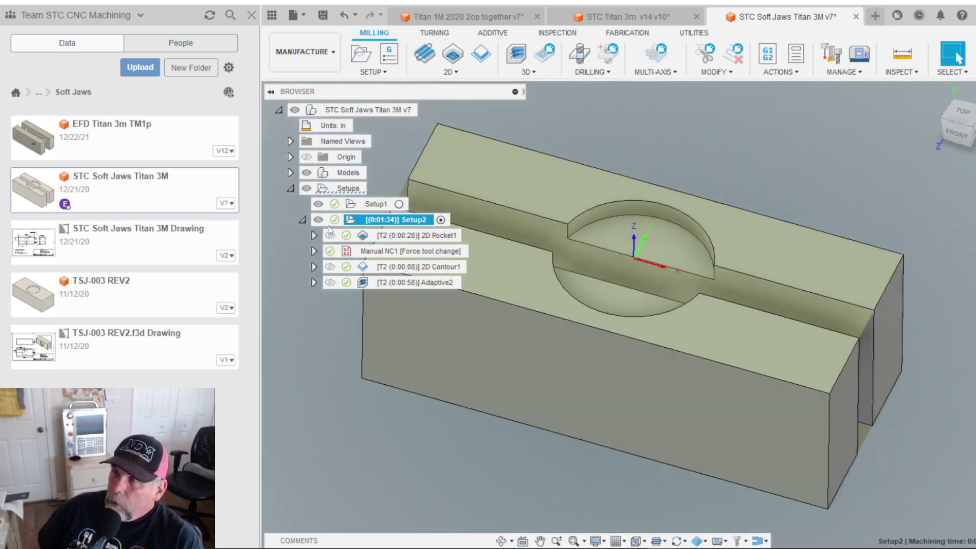
left_click(377, 204)
left_click(397, 220)
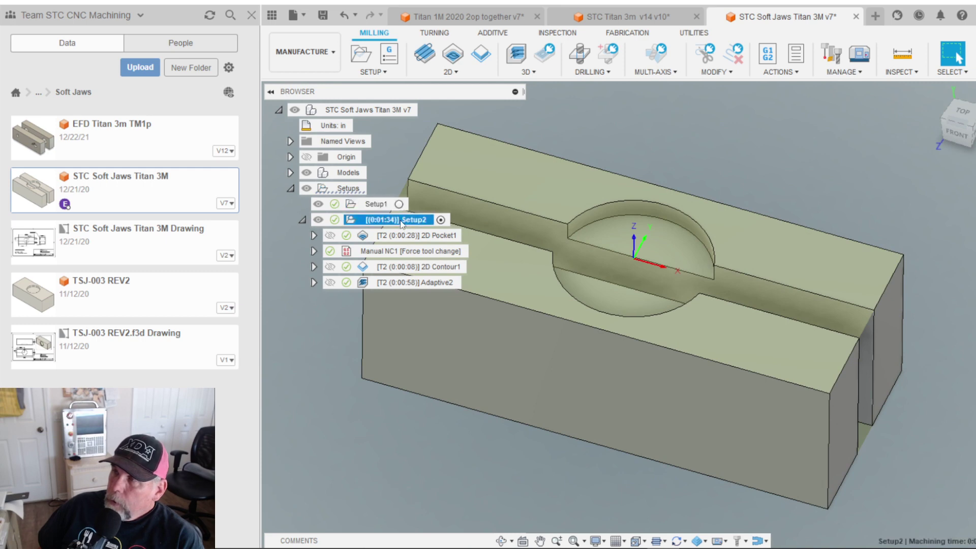
middle_click_drag(454, 359, 414, 417, "shift")
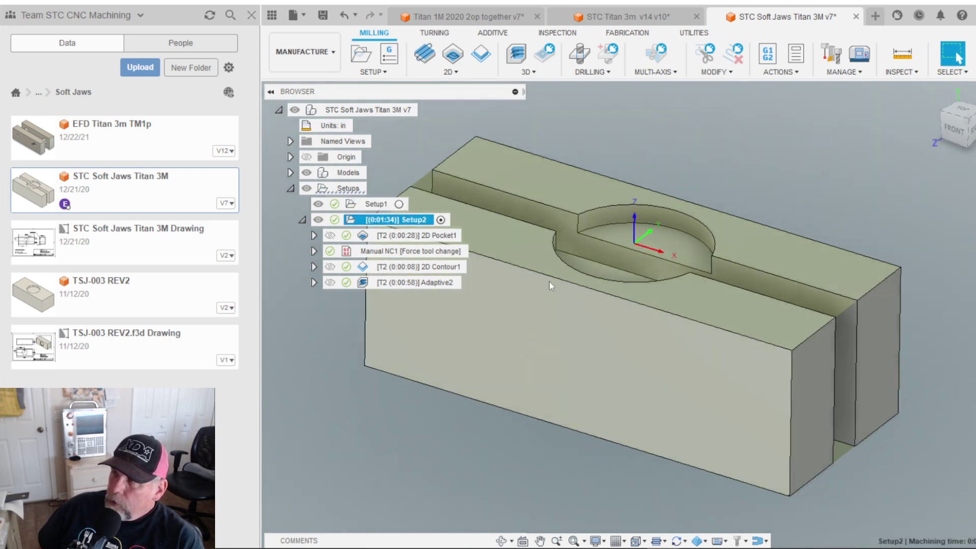
scroll(585, 239, "up", 3)
middle_click_drag(585, 246, 606, 231, "shift")
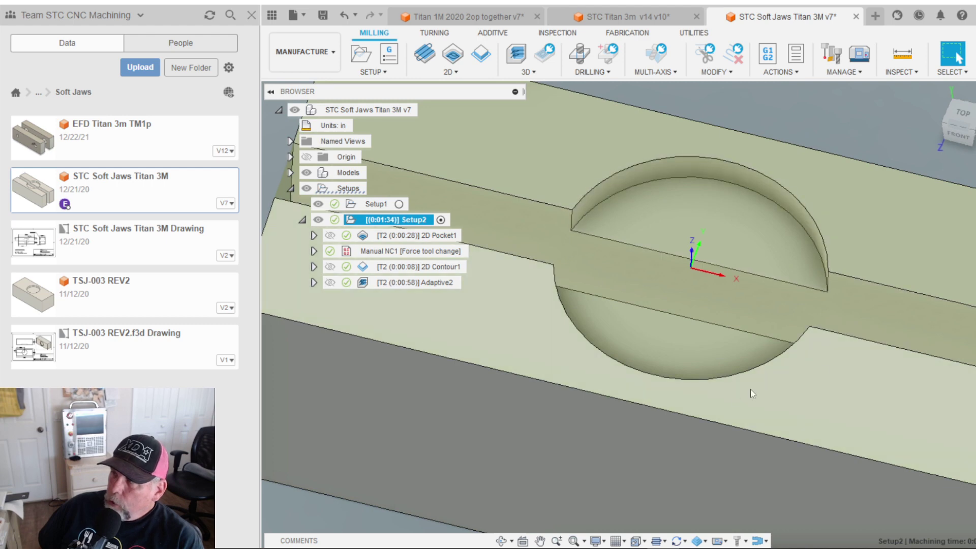
middle_click_drag(599, 294, 556, 332, "shift")
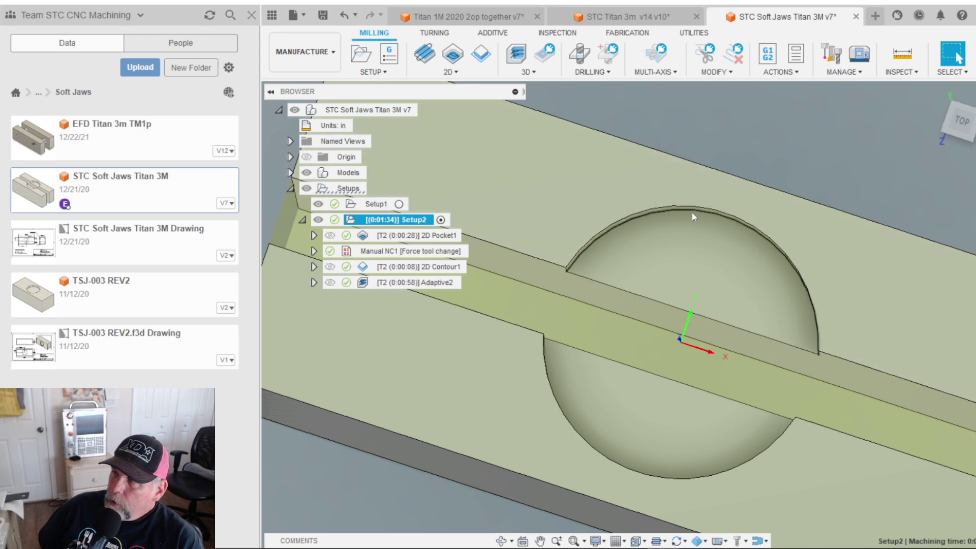
Step: Take a final look at the pocket and close the Data Panel
left_click(608, 28)
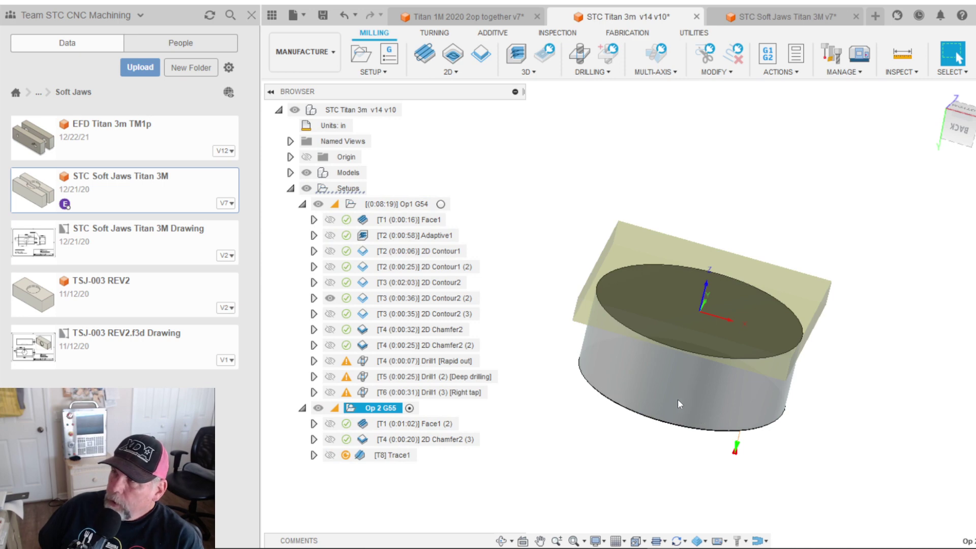
left_click(785, 19)
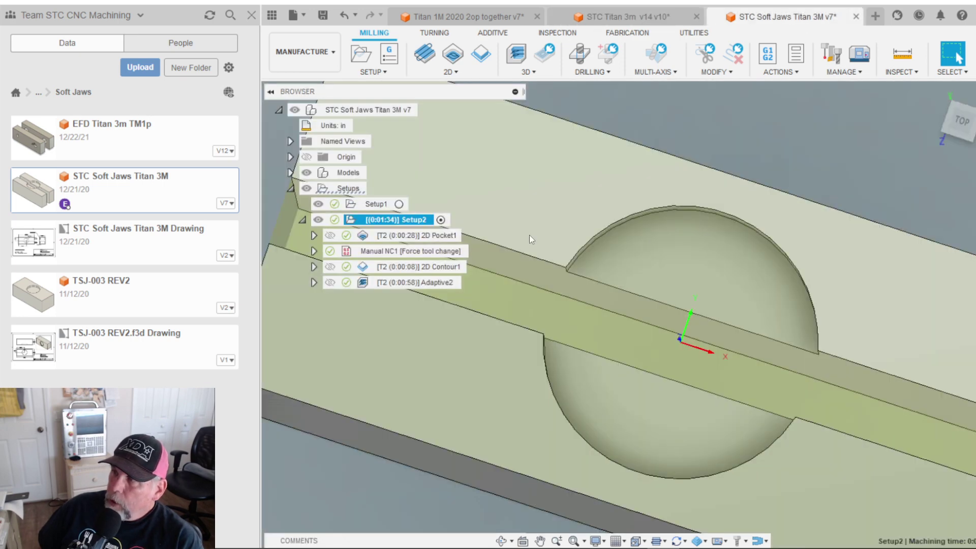
middle_click_drag(530, 235, 512, 172, "shift")
key("Escape")
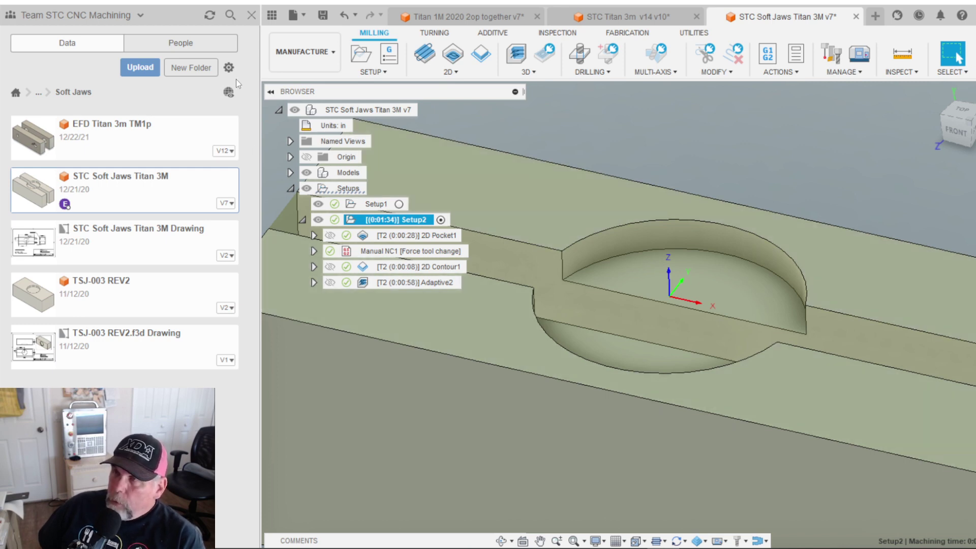
left_click(251, 18)
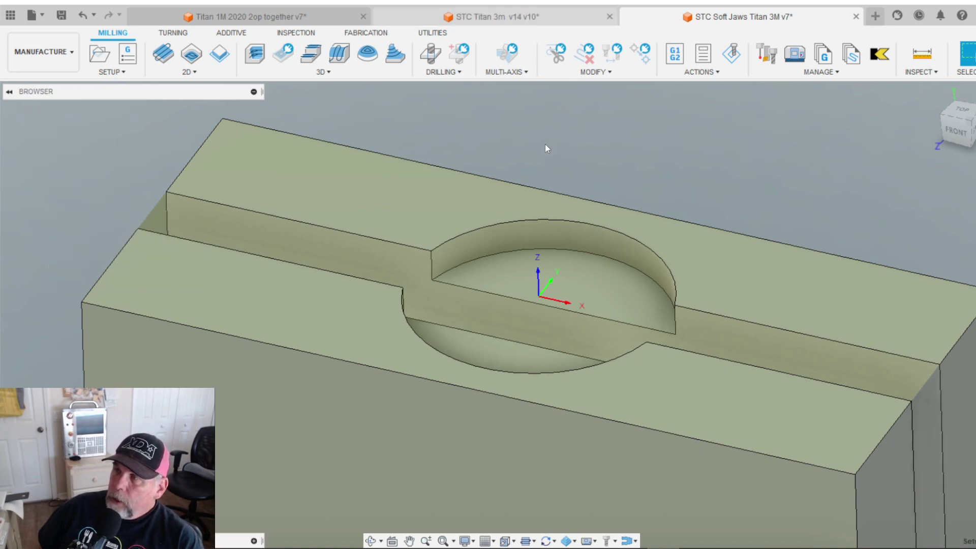
Step: Drag STC Soft Jaws Titan 3M from the Data Panel into the STC Titan 3m assembly and accept its placement
left_click(496, 16)
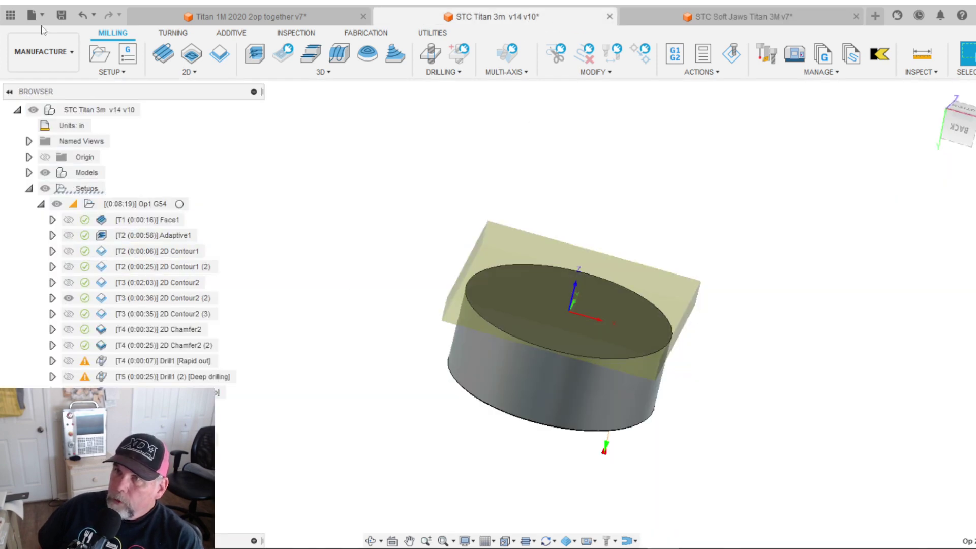
left_click(11, 16)
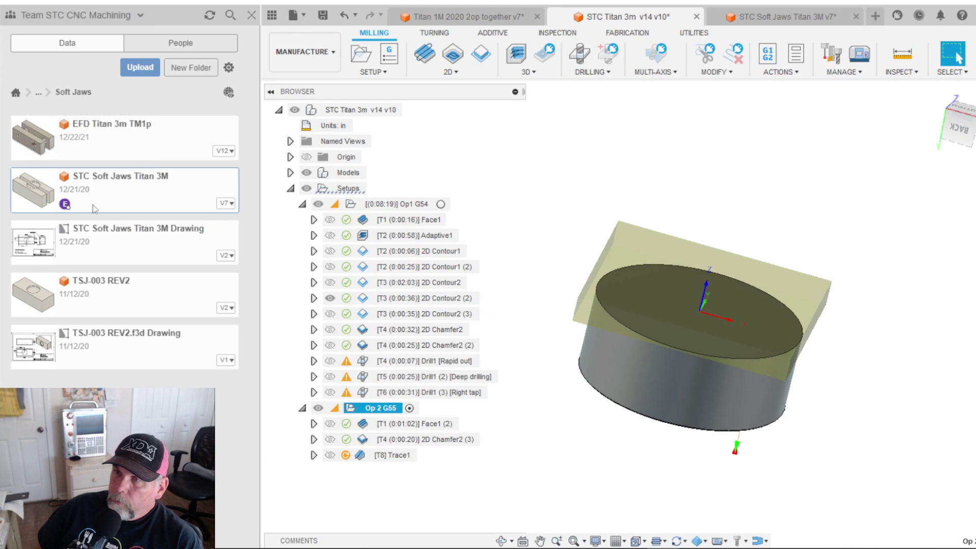
left_click_drag(188, 198, 548, 204)
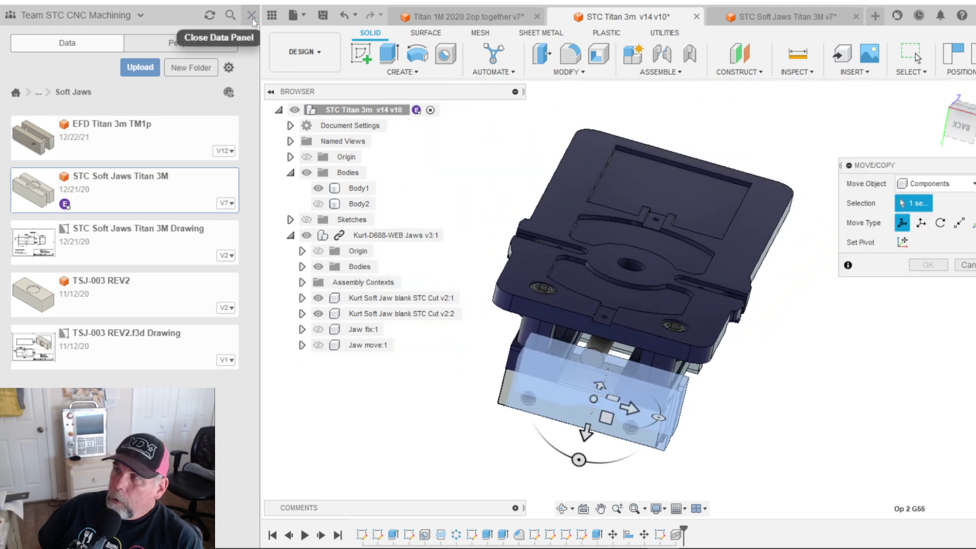
left_click(251, 16)
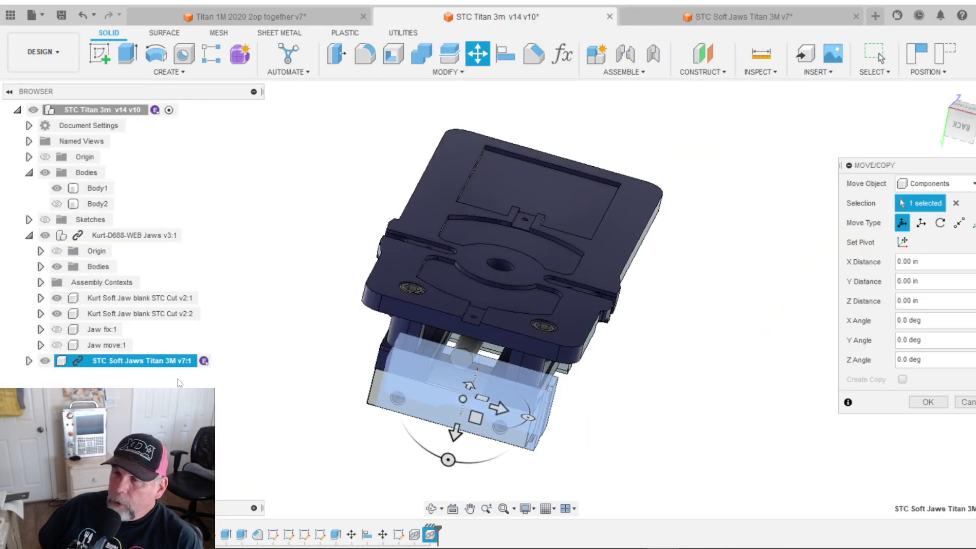
left_click(29, 361)
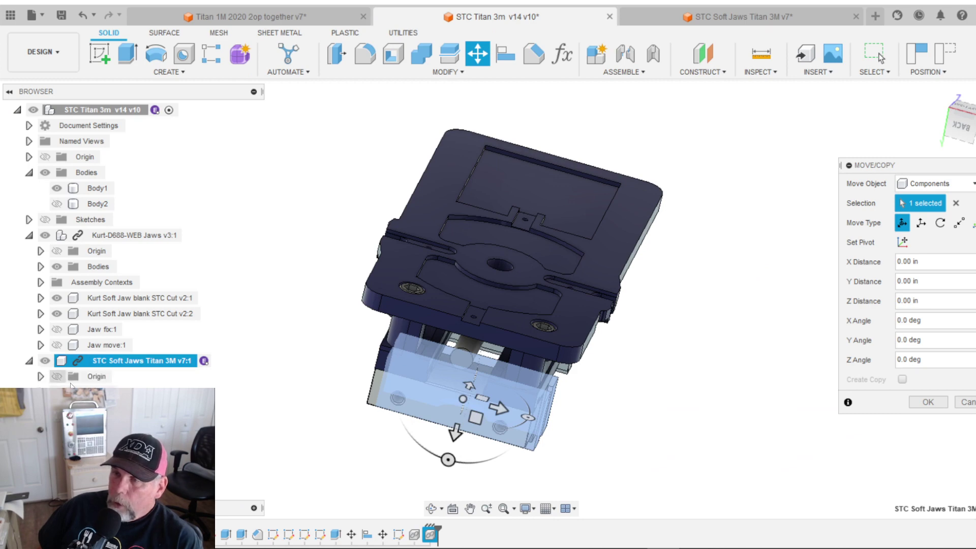
left_click(929, 403)
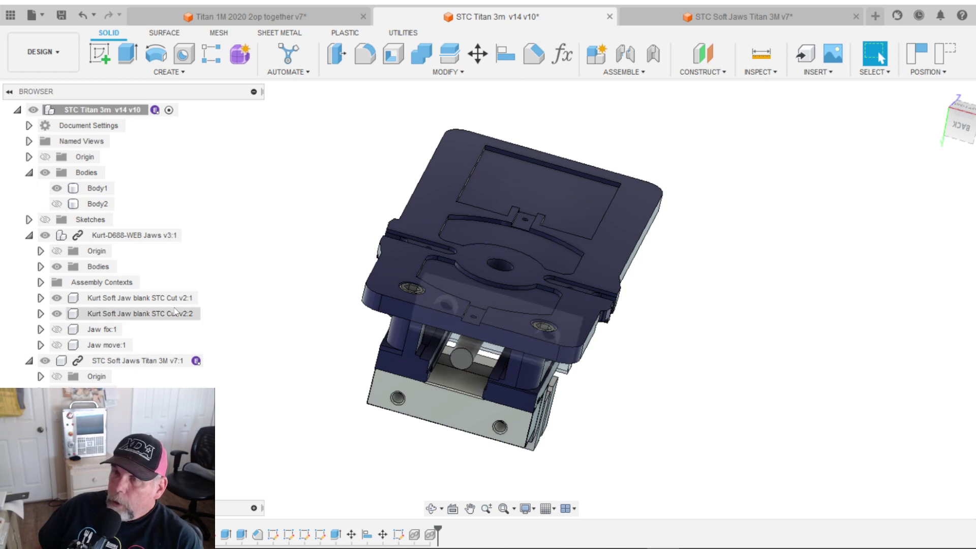
Step: Hide the Kurt-D688-WEB Jaws vise assembly while toggling the soft jaws' visibility
left_click(44, 362)
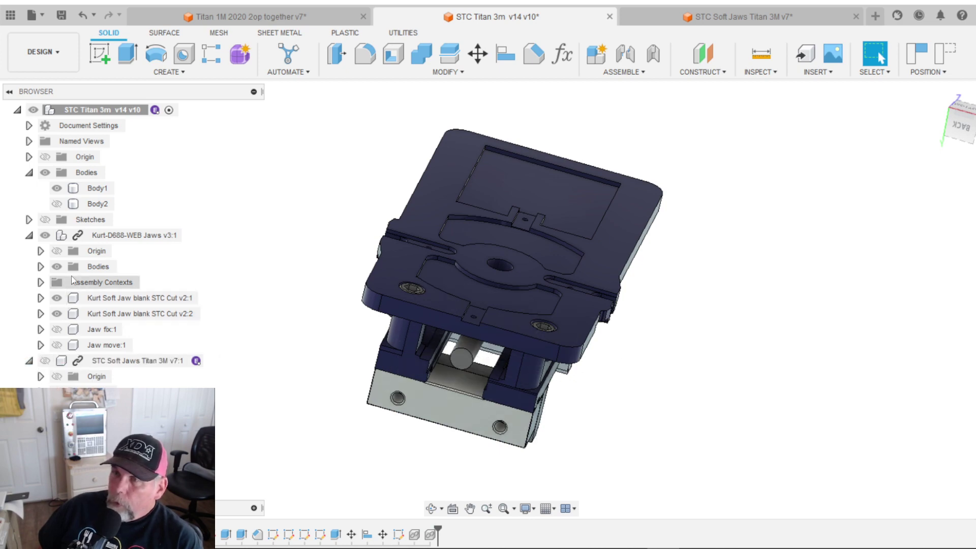
left_click(45, 235)
key("Escape")
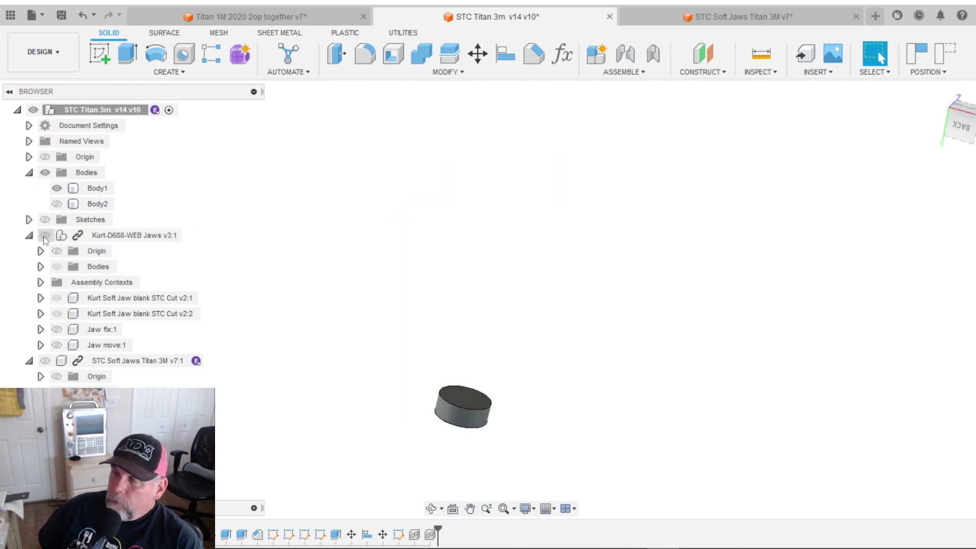
left_click(45, 235)
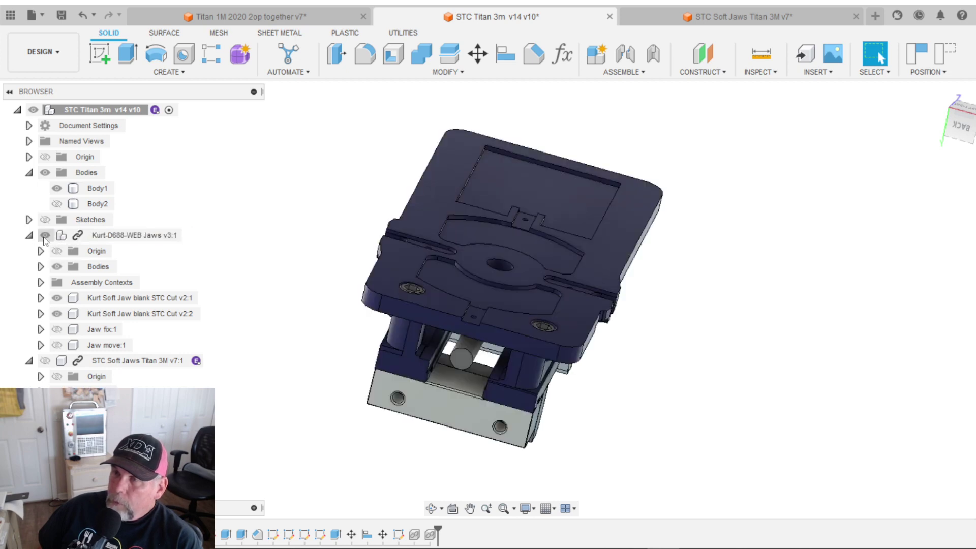
left_click(44, 236)
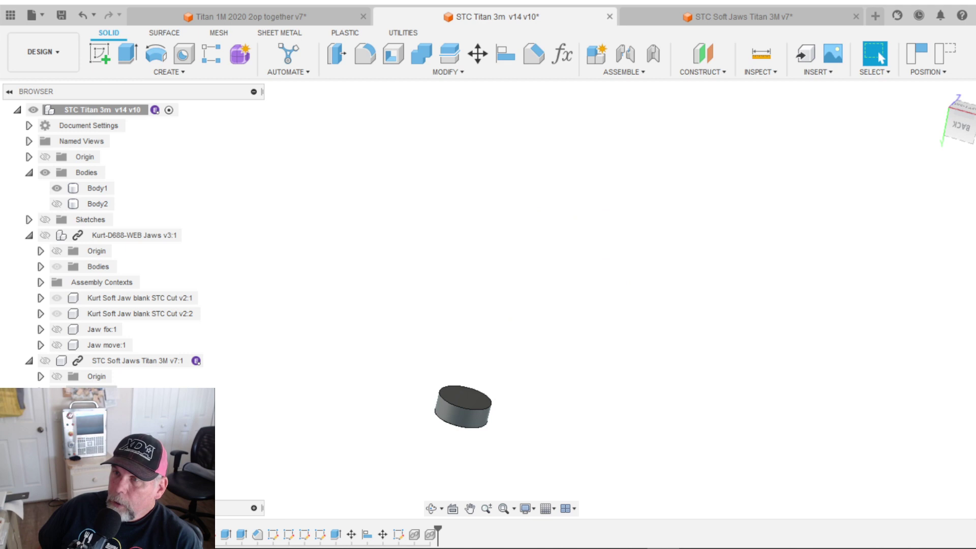
left_click(45, 360)
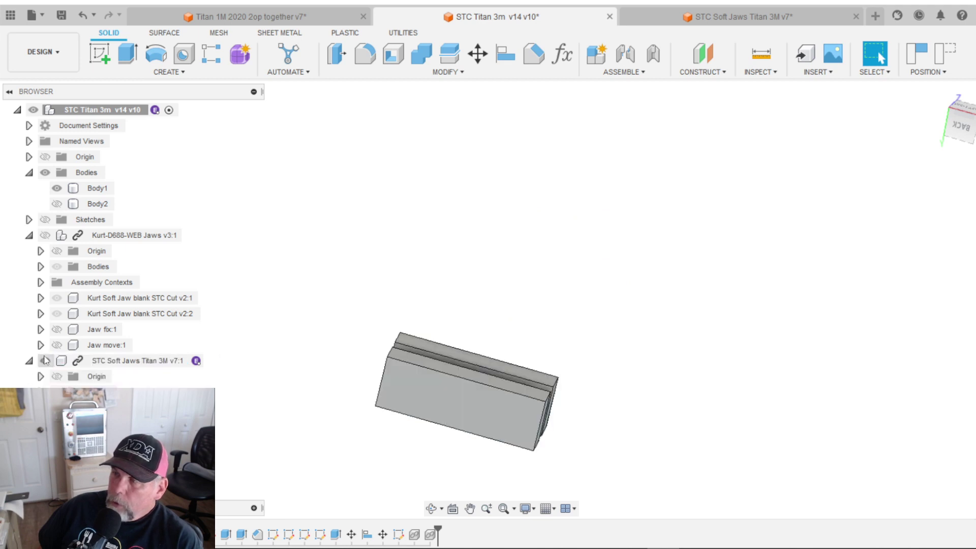
left_click(45, 360)
left_click(45, 360)
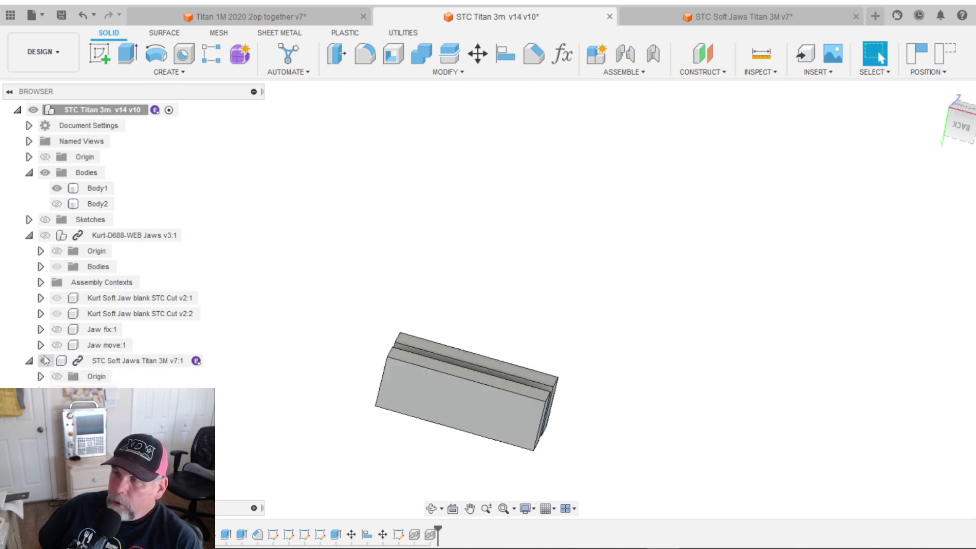
left_click(44, 360)
Step: Show the STC Soft Jaws Titan 3M component and inspect it close up around the flange and slot
mouse_move(281, 364)
middle_mouse_down("shift")
mouse_move(284, 253)
mouse_move(281, 375)
middle_mouse_up("shift")
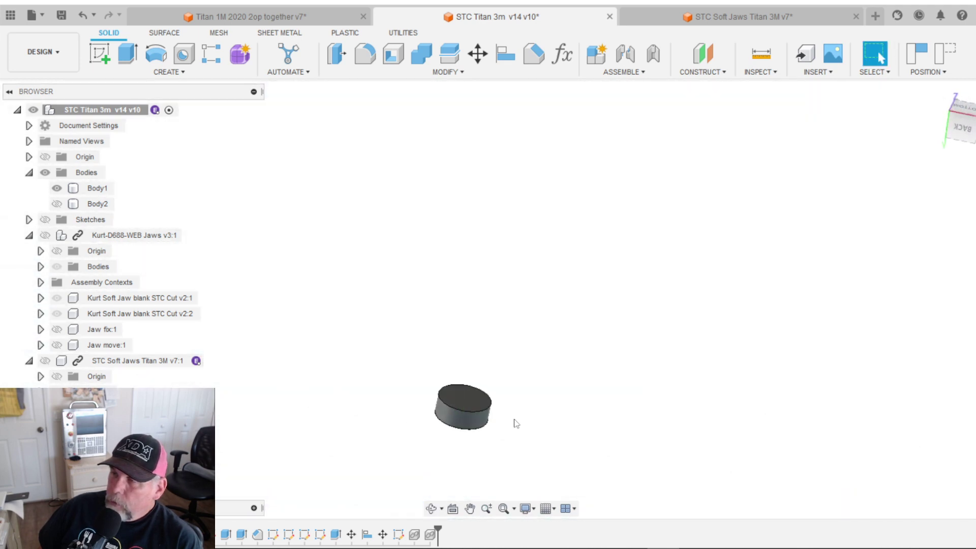
middle_click_drag(552, 407, 521, 402, "shift")
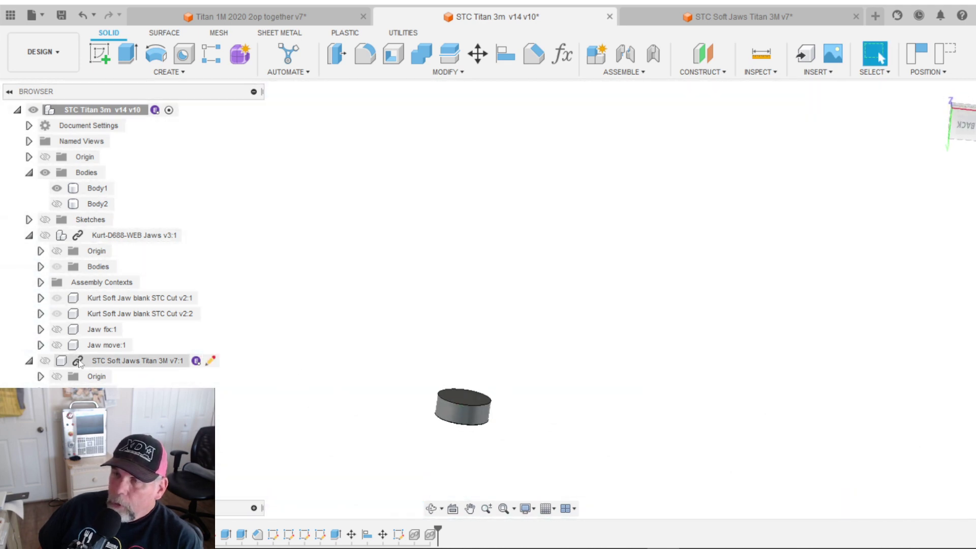
left_click(44, 362)
left_click(44, 362)
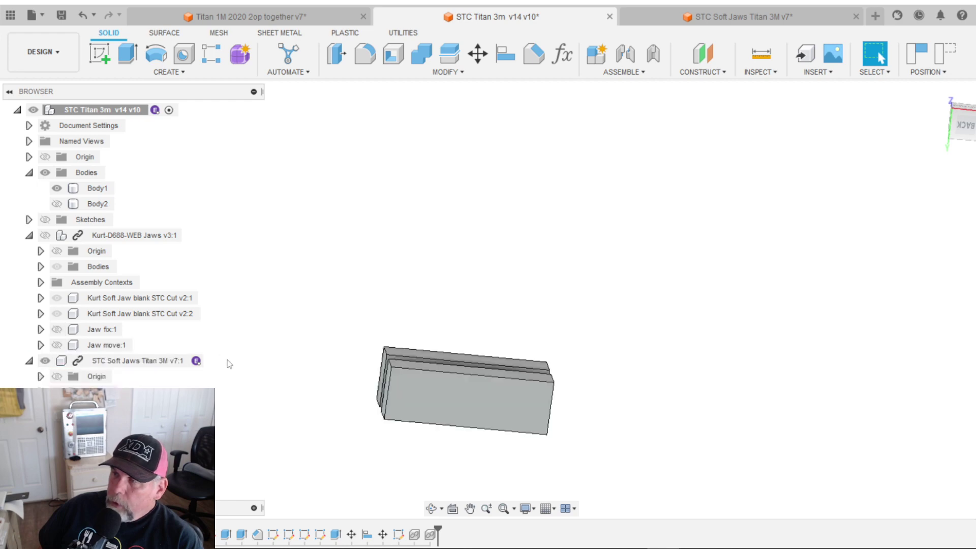
middle_click_drag(355, 327, 334, 133, "shift")
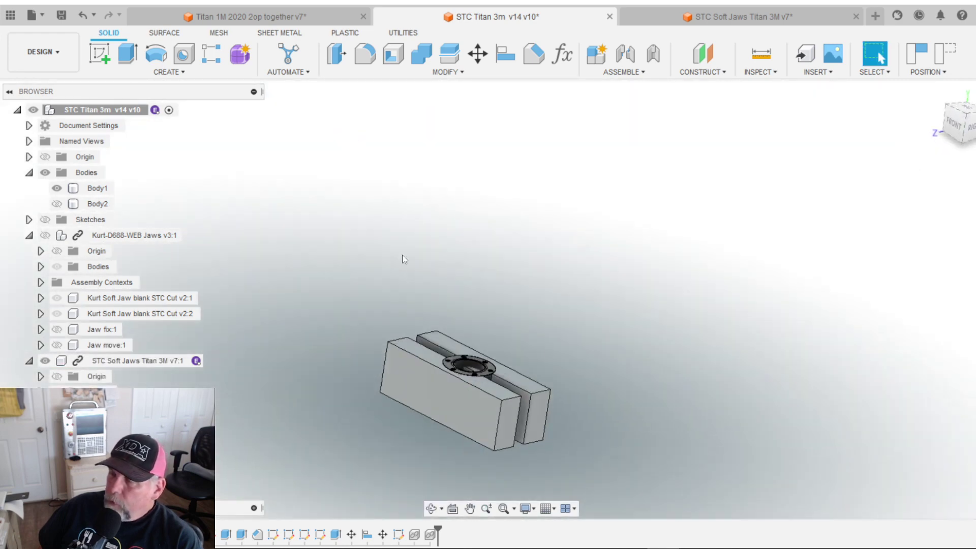
middle_click_drag(401, 257, 463, 448, "shift")
scroll(422, 400, "up", 5)
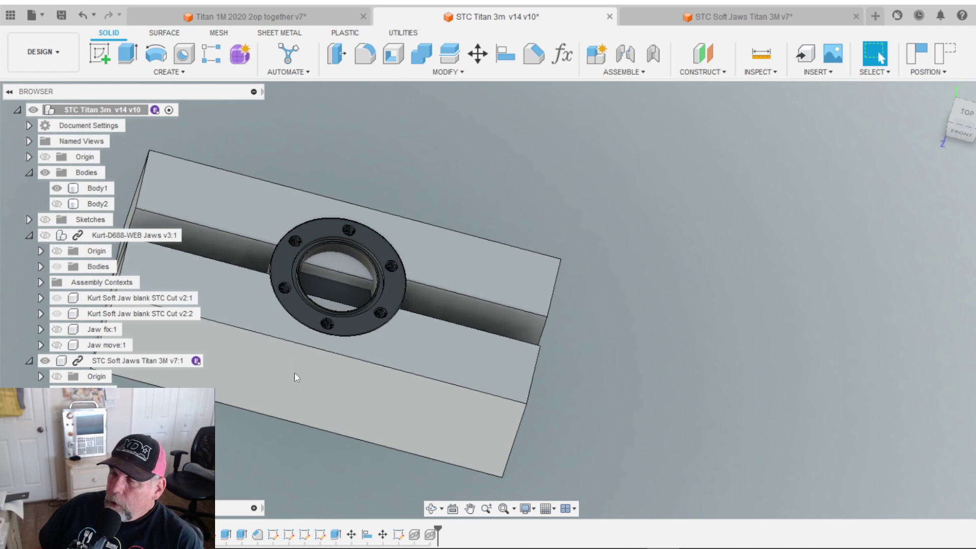
middle_click_drag(294, 373, 296, 252, "shift")
scroll(319, 339, "up", 3)
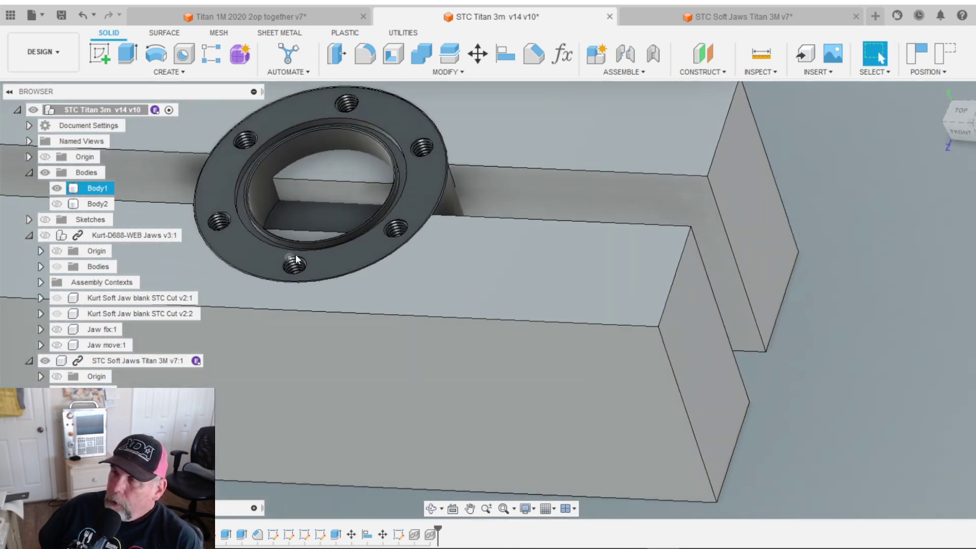
scroll(302, 255, "down", 5)
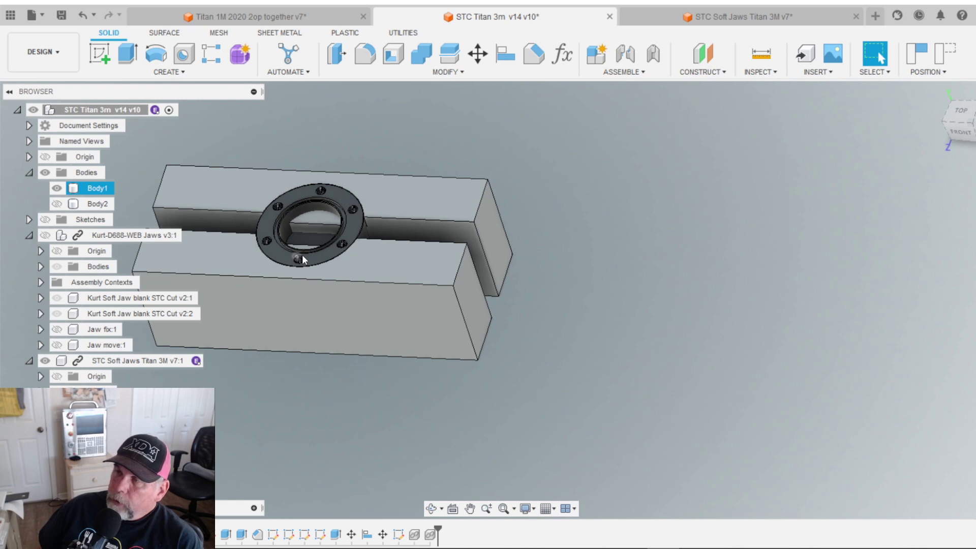
scroll(302, 256, "down", 3)
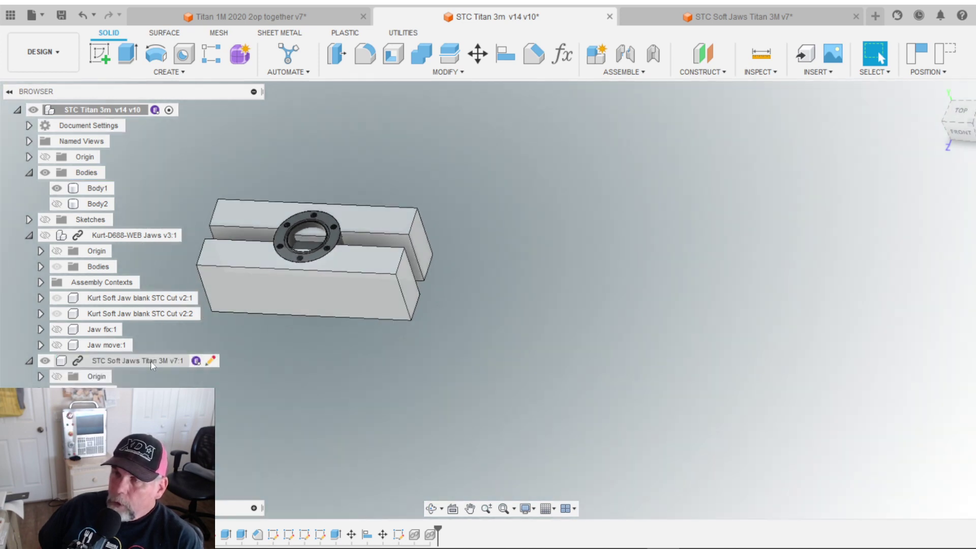
Step: Hide the black flange Body1 so only the soft jaws remain visible
left_click(58, 188)
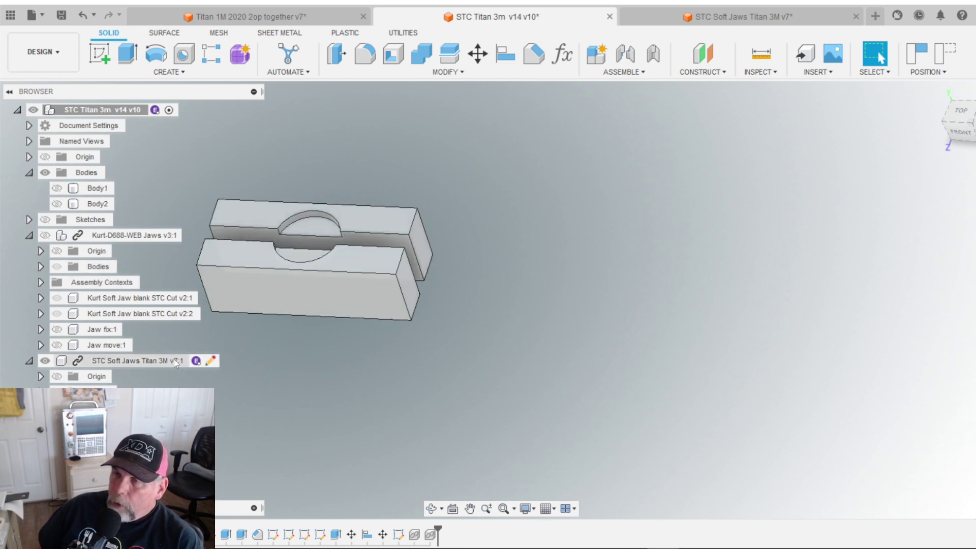
left_click(137, 360)
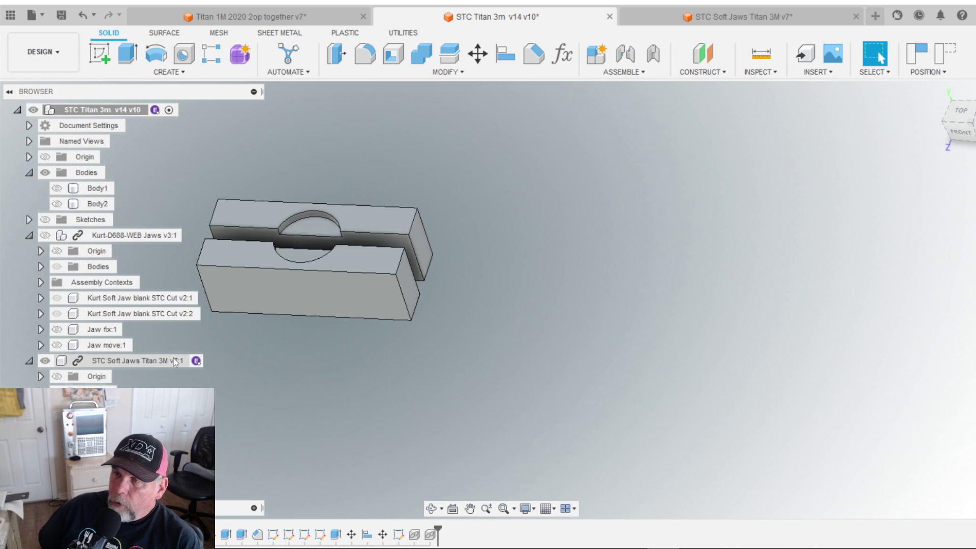
middle_click_drag(337, 356, 336, 369, "shift")
left_click(302, 386)
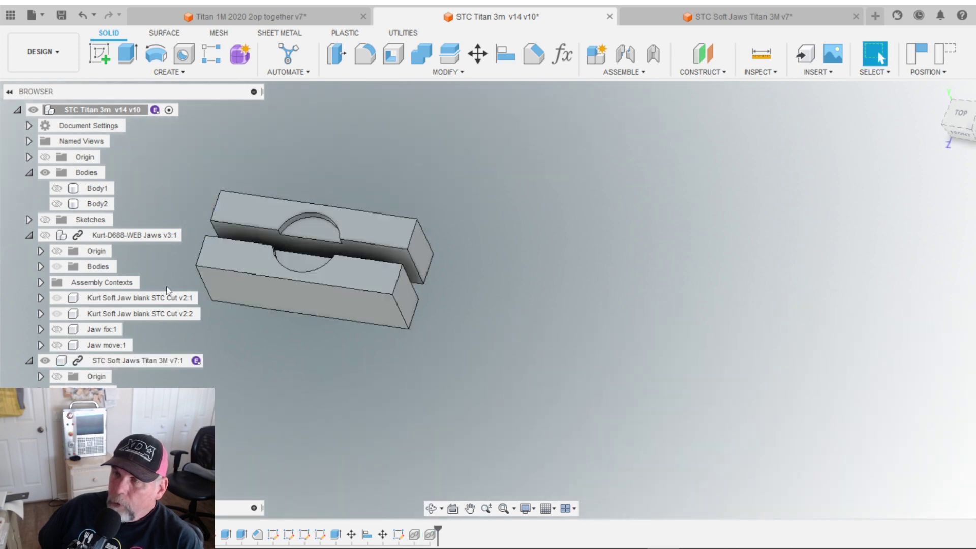
middle_click_drag(433, 244, 639, 124, "shift")
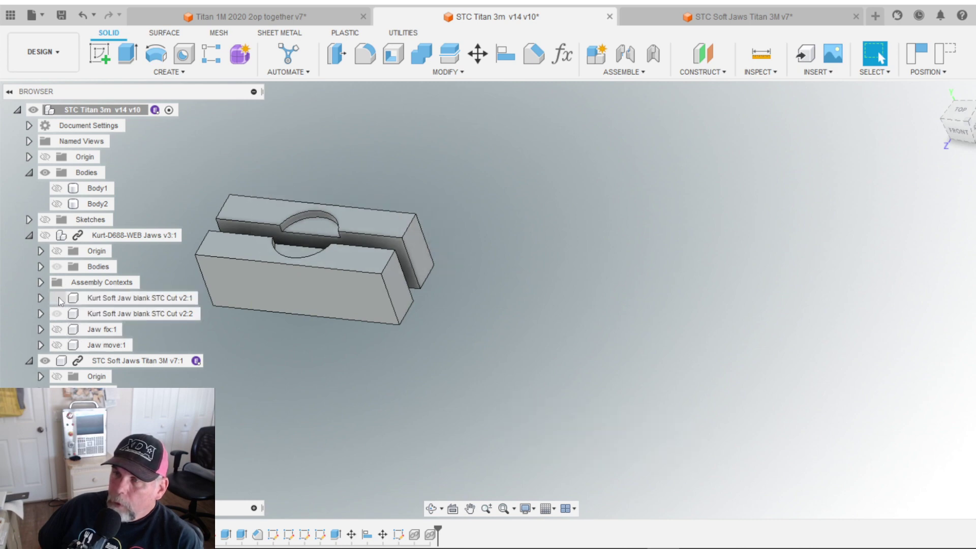
left_click(59, 235)
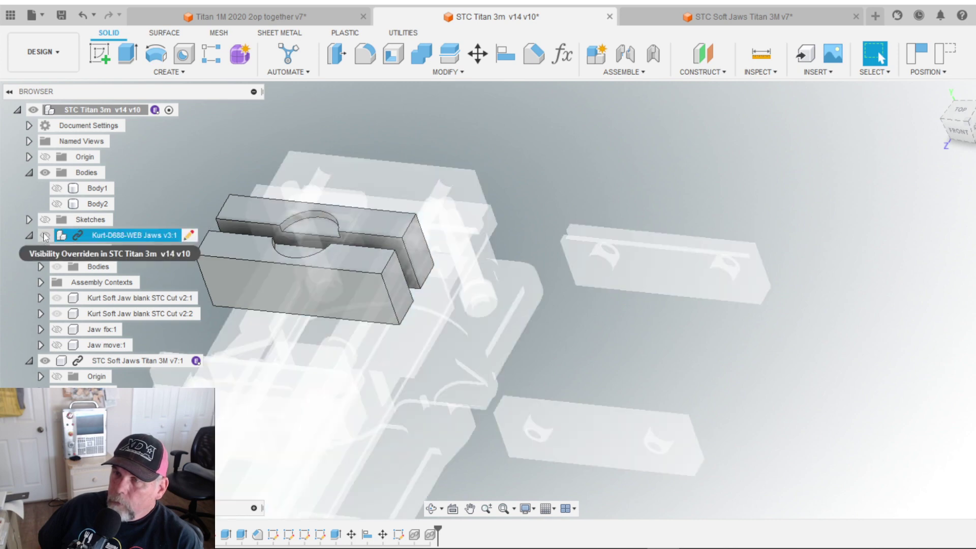
left_click(44, 236)
left_click(45, 235)
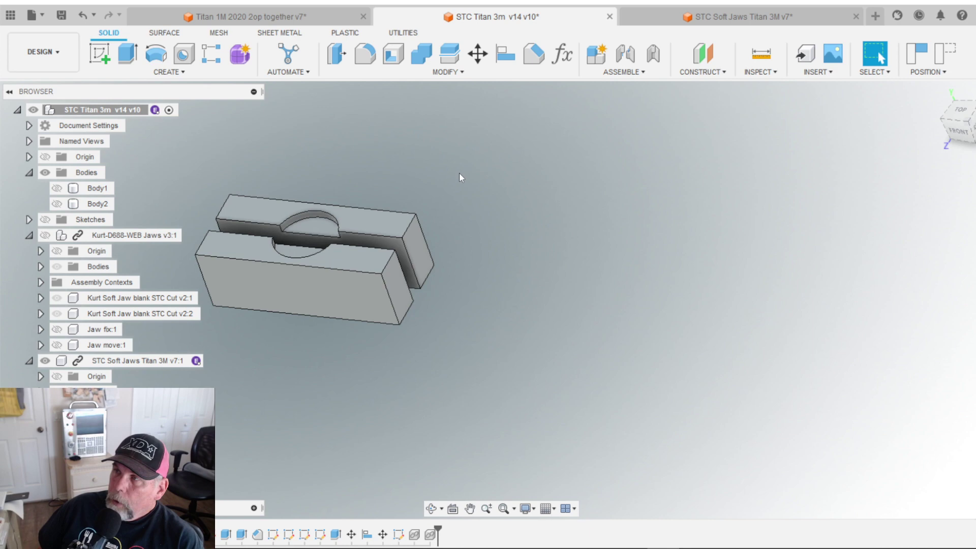
left_click(478, 54)
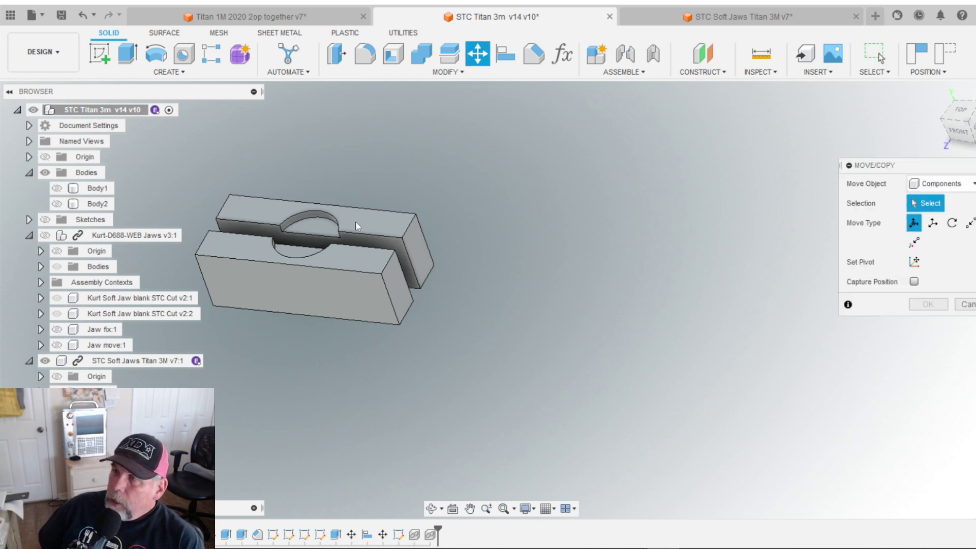
Step: Lower the soft jaws 2 in along Z and show Body1 again
left_click(299, 227)
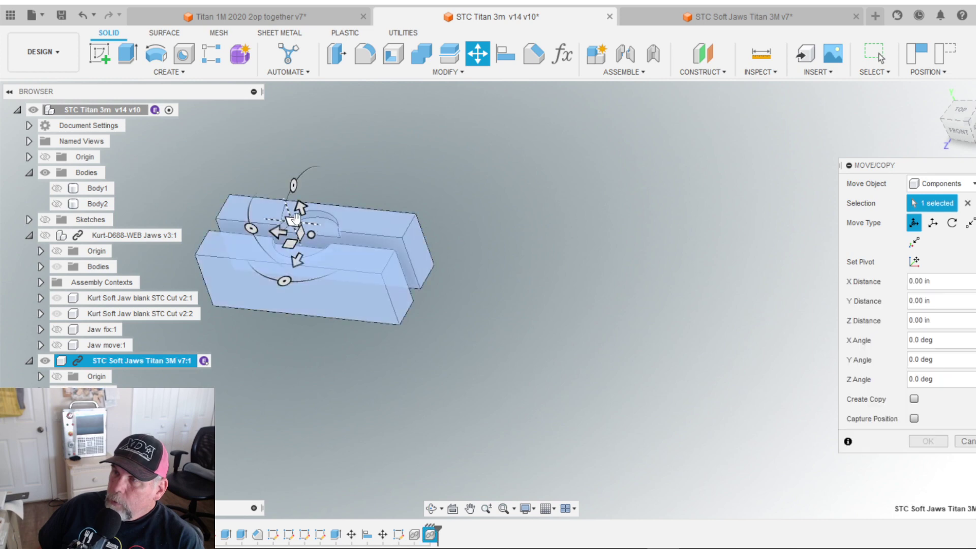
left_click_drag(300, 212, 351, 348)
left_click(927, 442)
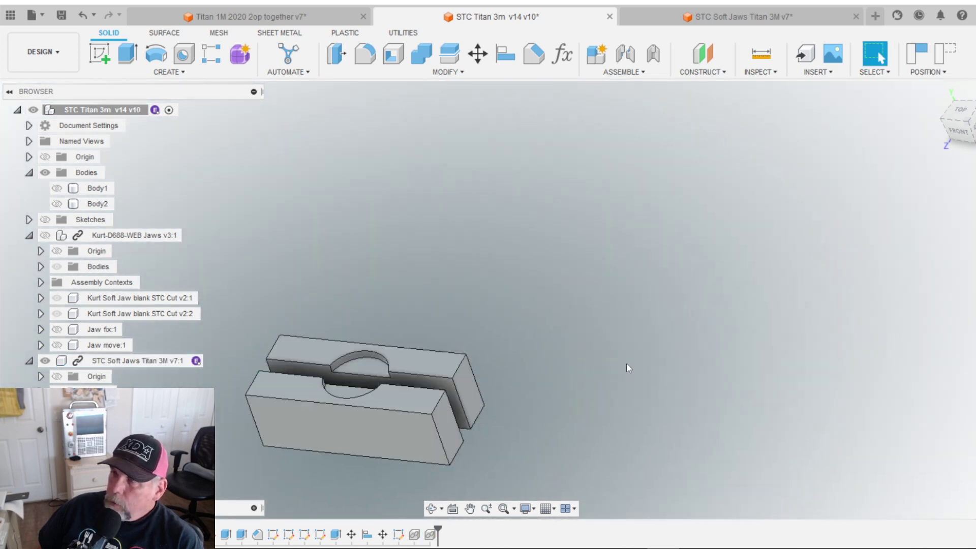
left_click(57, 188)
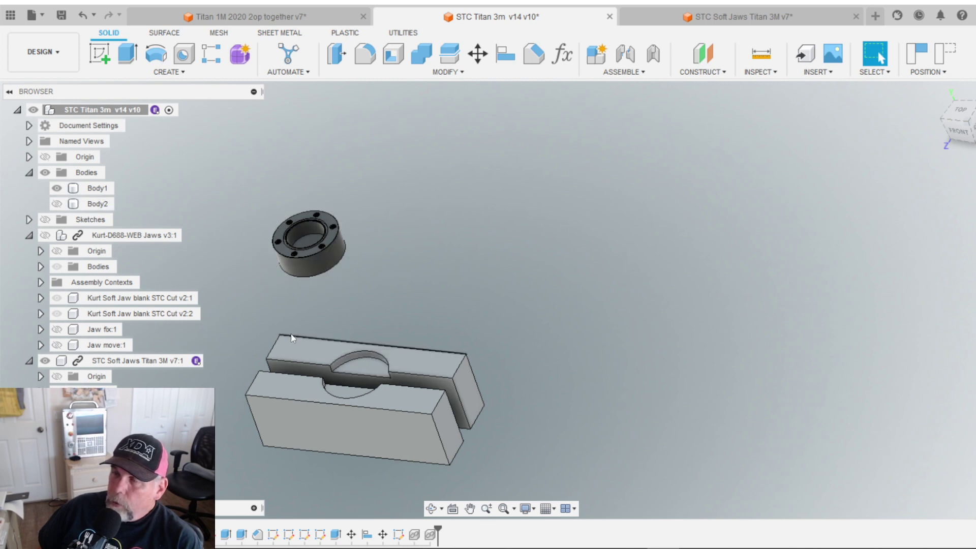
Step: Reselect the soft jaws in Move/Copy, try the rotate-about-axis mode, then return to free move
left_click(189, 365)
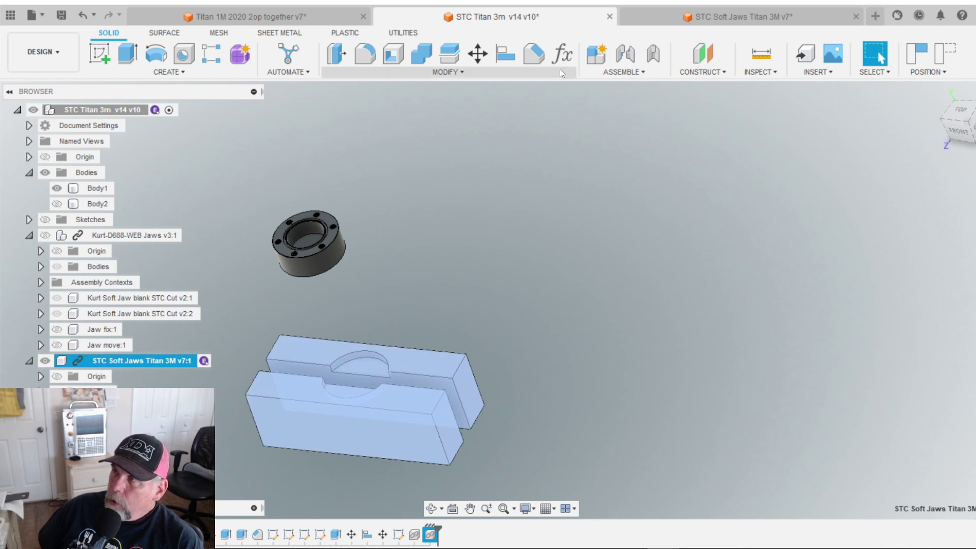
left_click(483, 60)
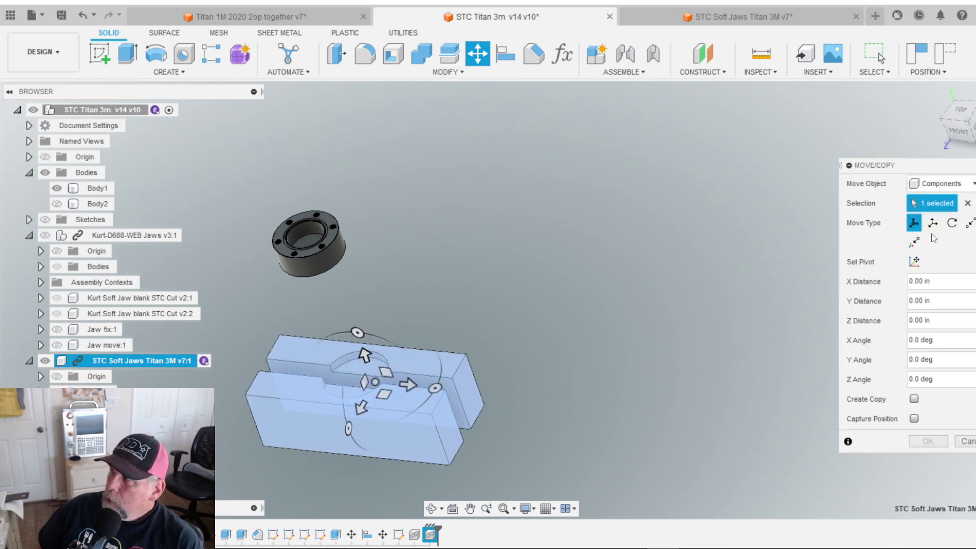
left_click(953, 226)
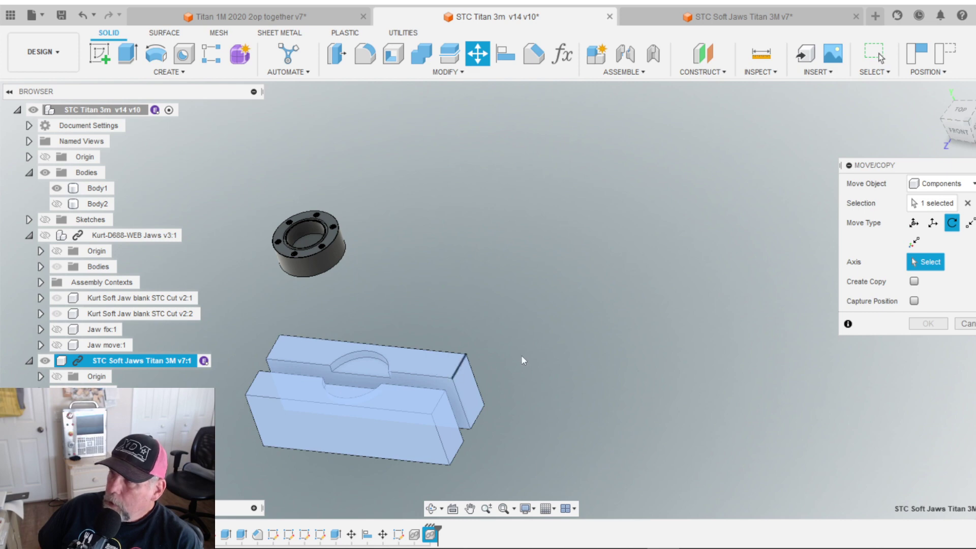
left_click(929, 205)
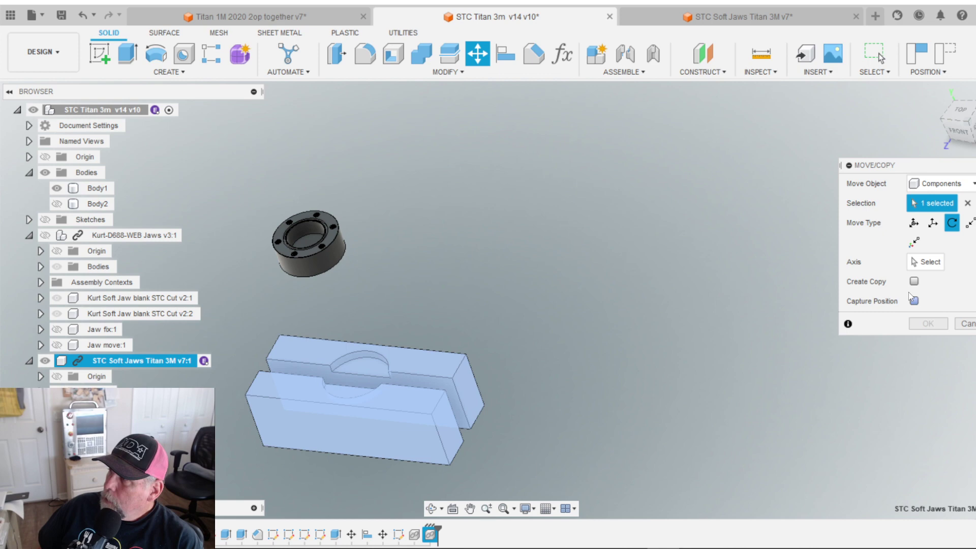
left_click(930, 262)
scroll(590, 313, "down", 3)
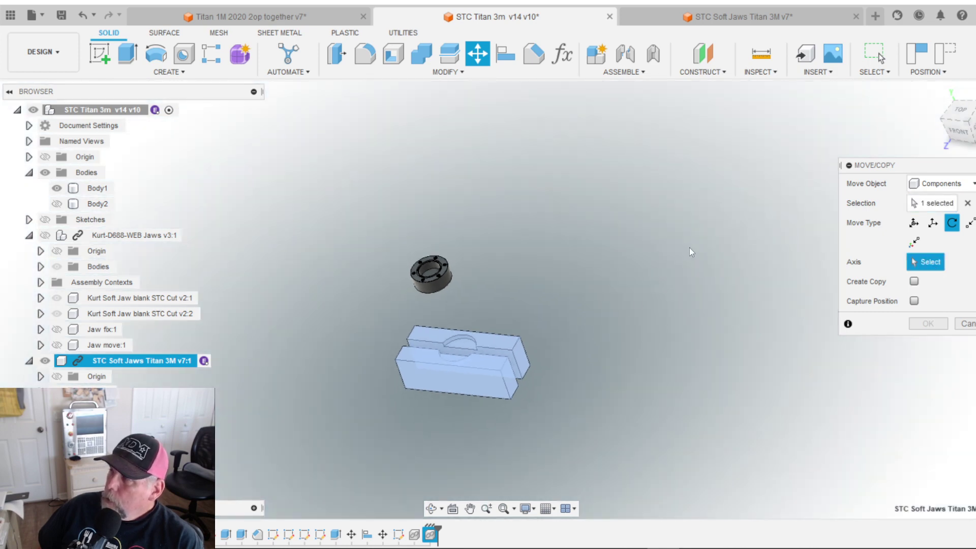
left_click(914, 222)
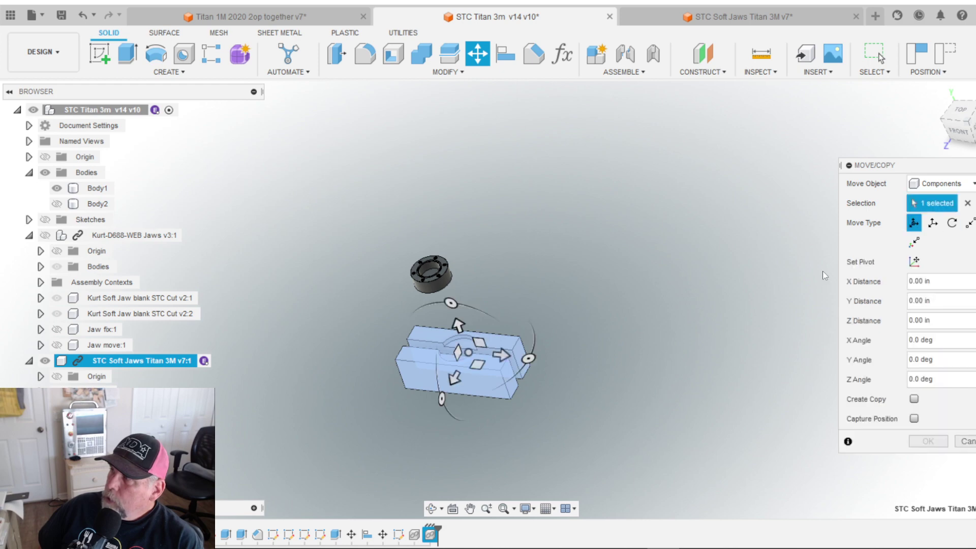
left_click(441, 395)
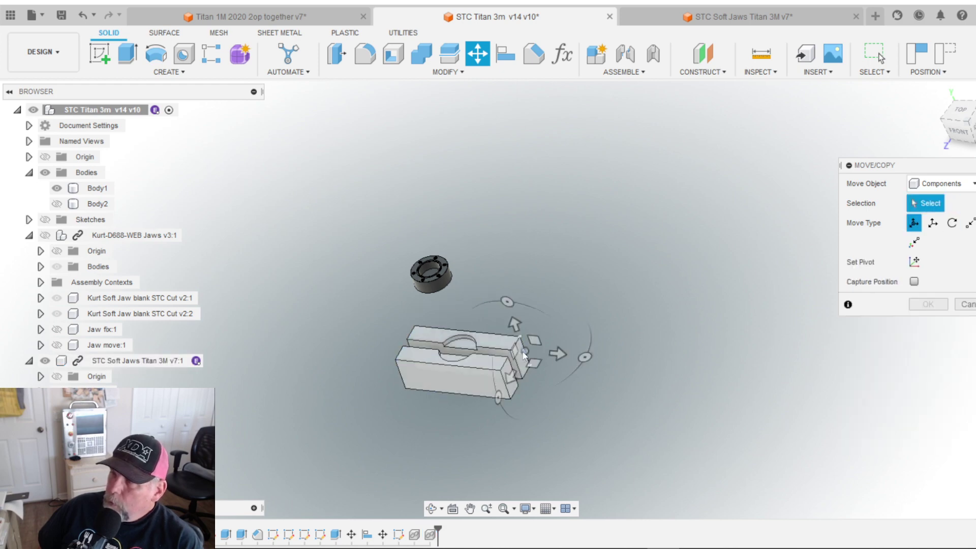
Step: Rotate the soft jaws -180° about Z, shift them 7 in along Y, and commit
left_click(504, 379)
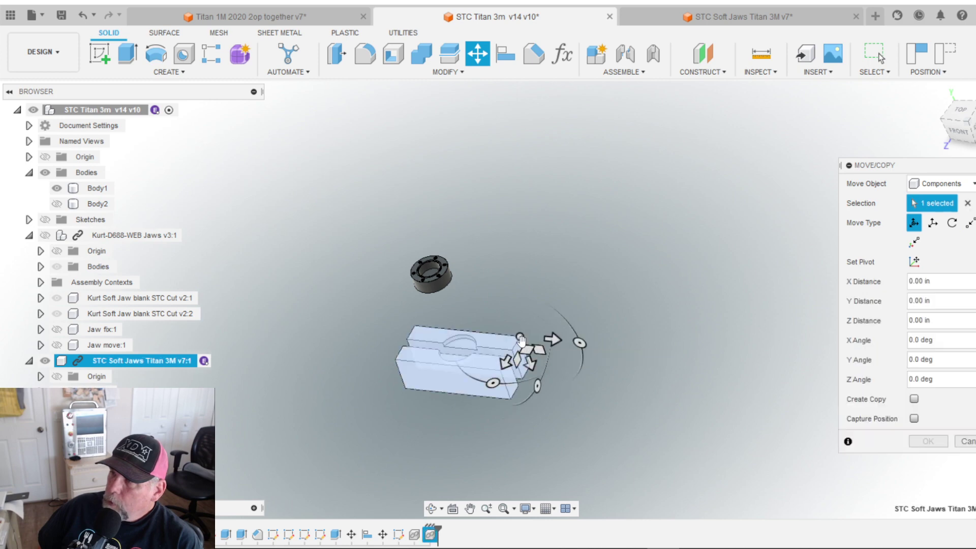
left_click_drag(537, 387, 503, 294)
middle_click_drag(480, 349, 363, 147, "shift")
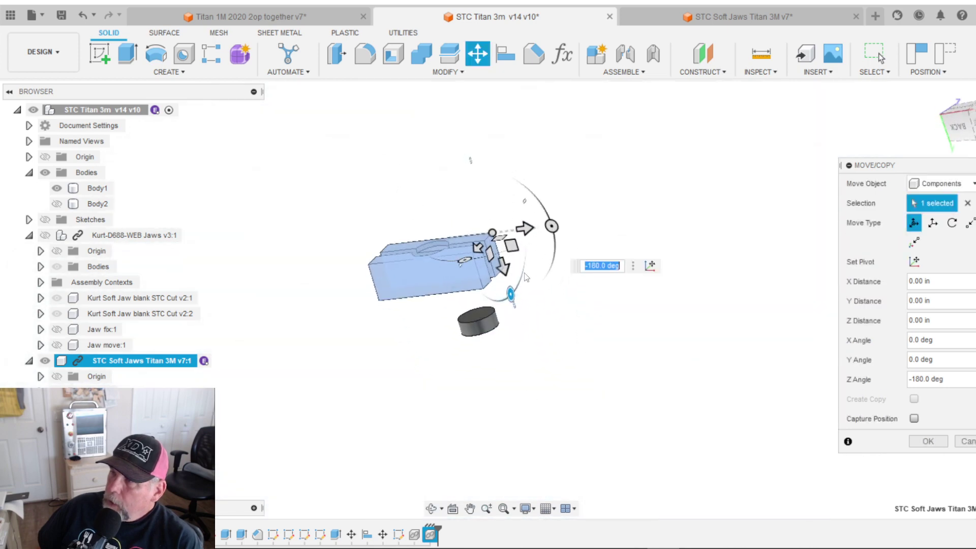
left_click_drag(503, 267, 521, 389)
middle_click_drag(363, 347, 397, 366, "shift")
left_click(914, 443)
scroll(397, 367, "up", 5)
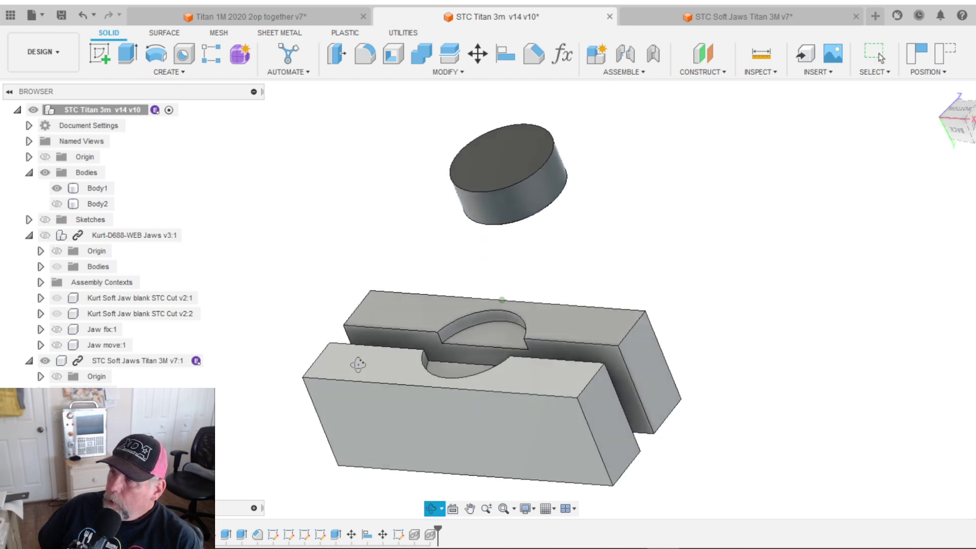
Step: Try aligning the jaw cutout face to the part's ring face with a flip, then cancel
scroll(349, 375, "down", 1)
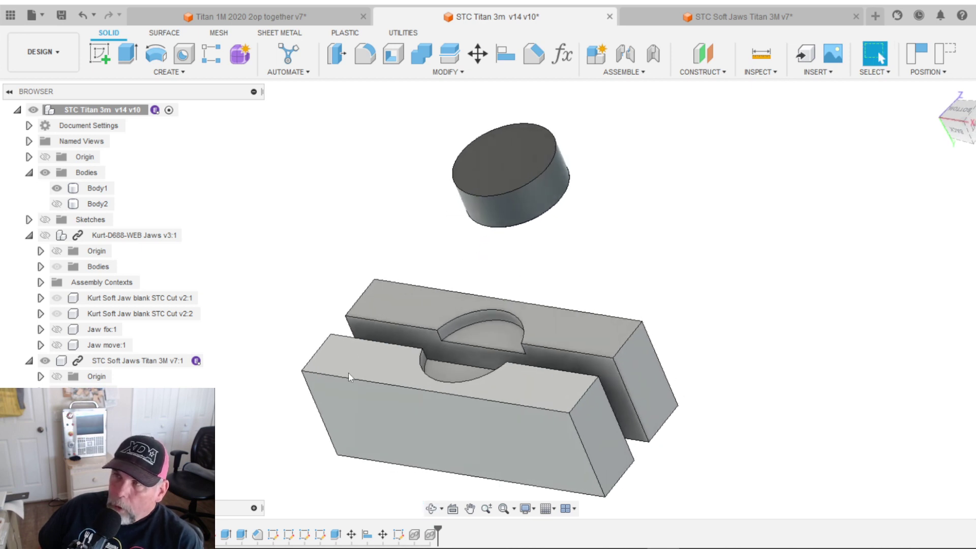
left_click(510, 57)
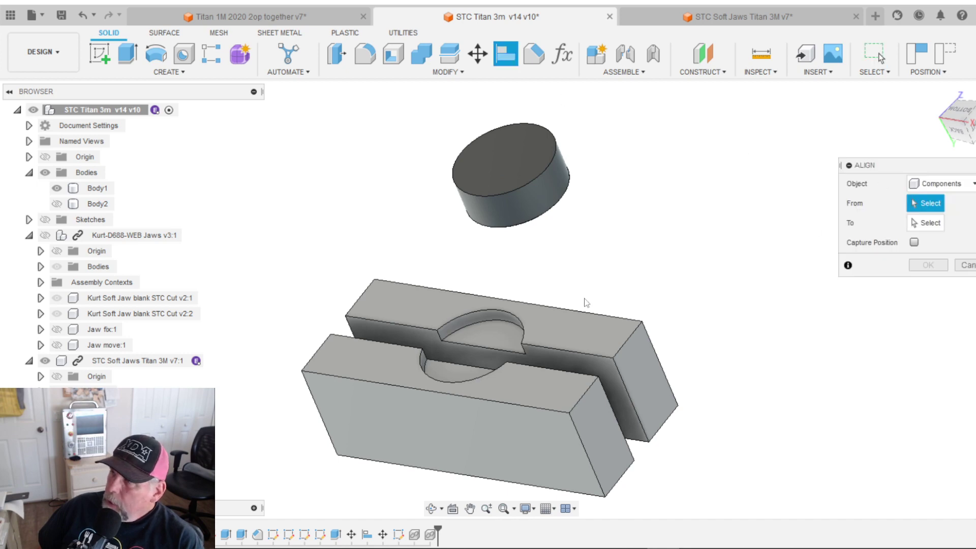
left_click(487, 328)
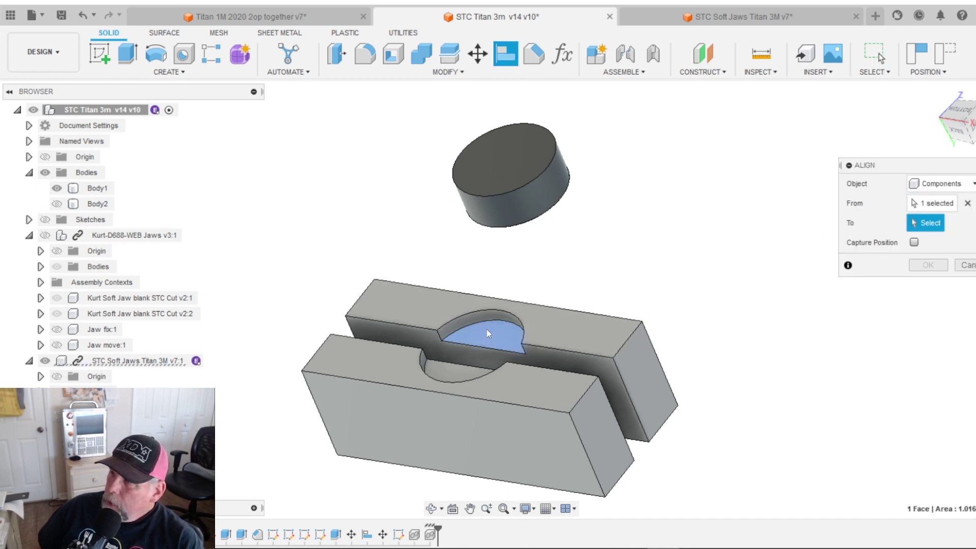
middle_click_drag(487, 328, 458, 290, "shift")
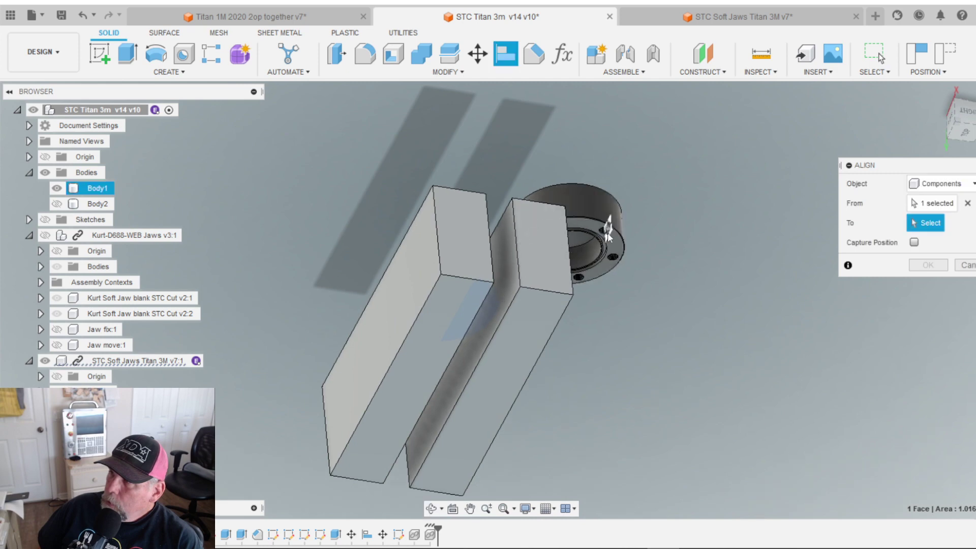
left_click(619, 250)
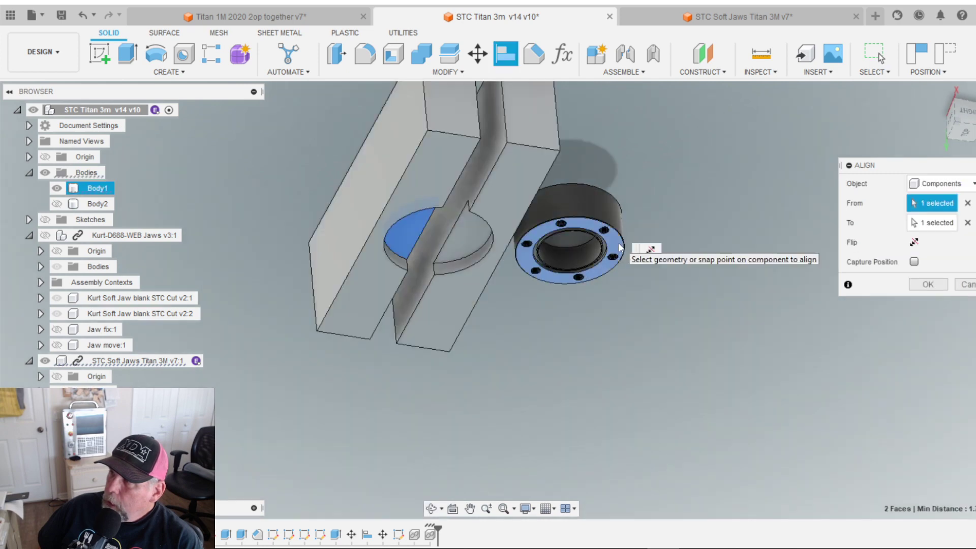
left_click(915, 243)
middle_click_drag(752, 284, 765, 346, "shift")
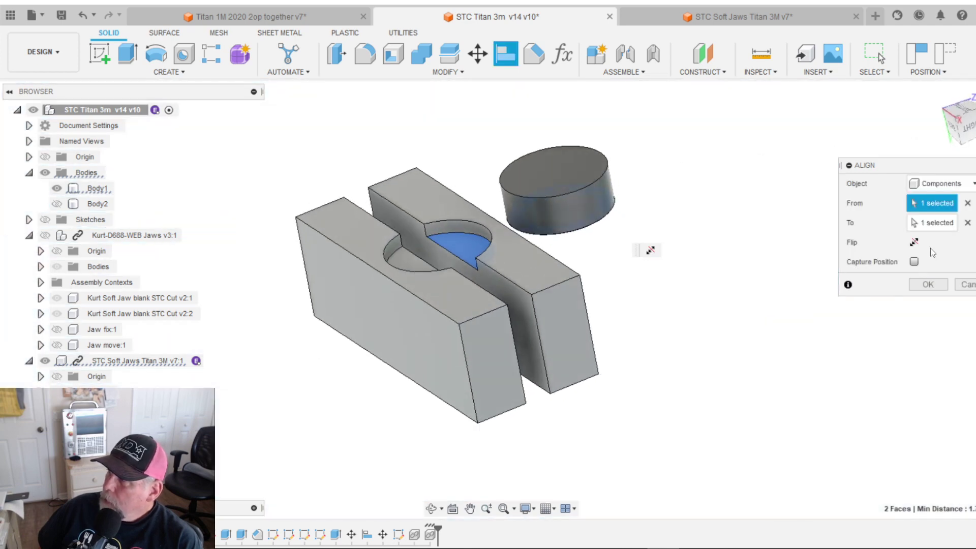
left_click(972, 285)
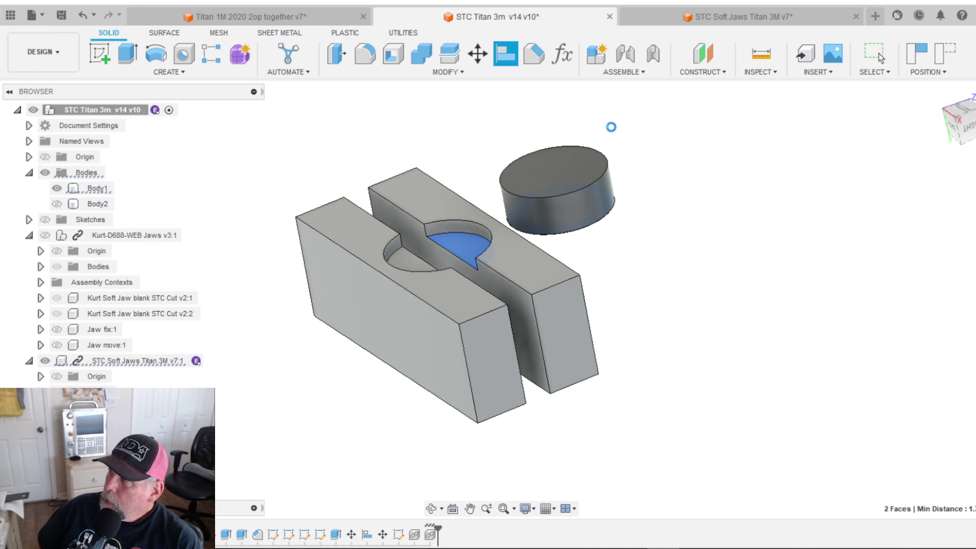
Step: Align the jaws' curved cutout face to the cylinder, flipped, and commit the alignment
left_click(500, 60)
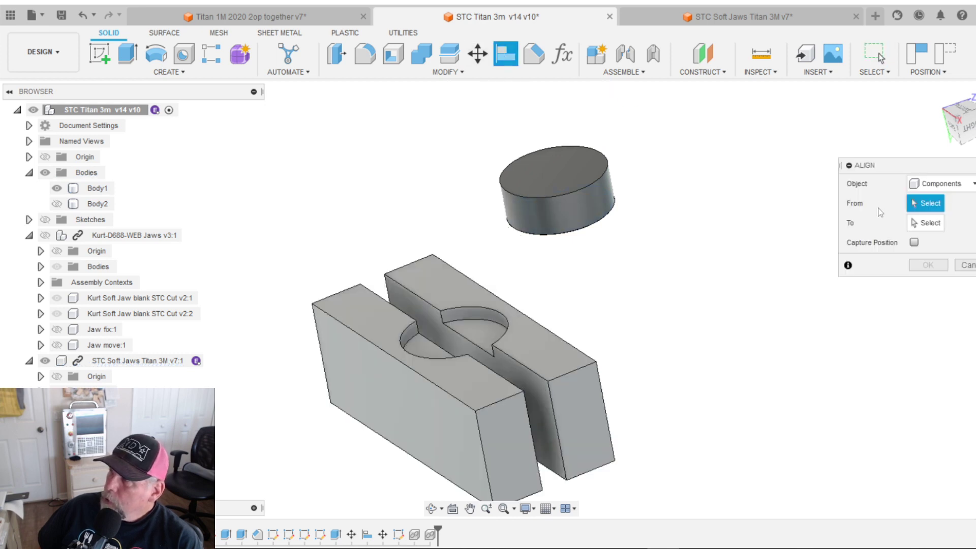
left_click(490, 316)
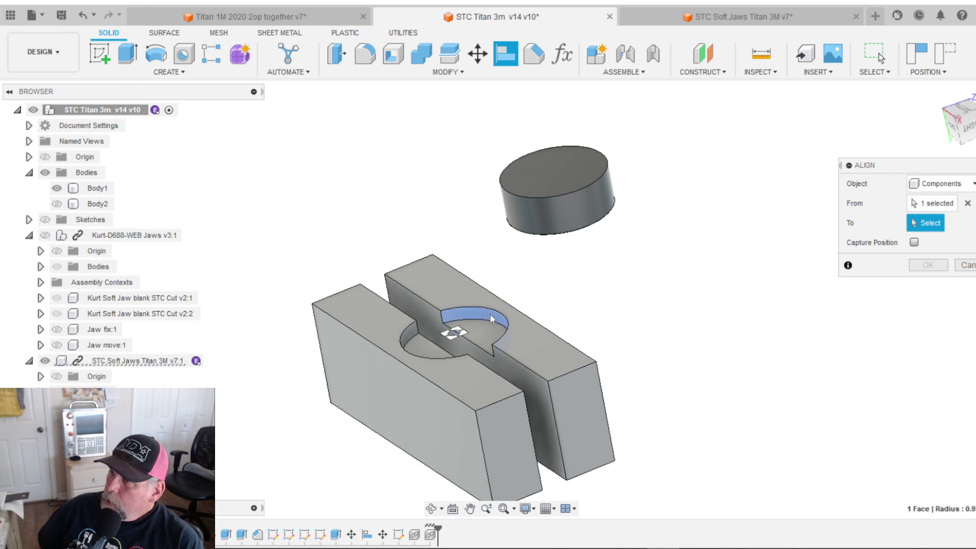
middle_click_drag(695, 283, 661, 279, "shift")
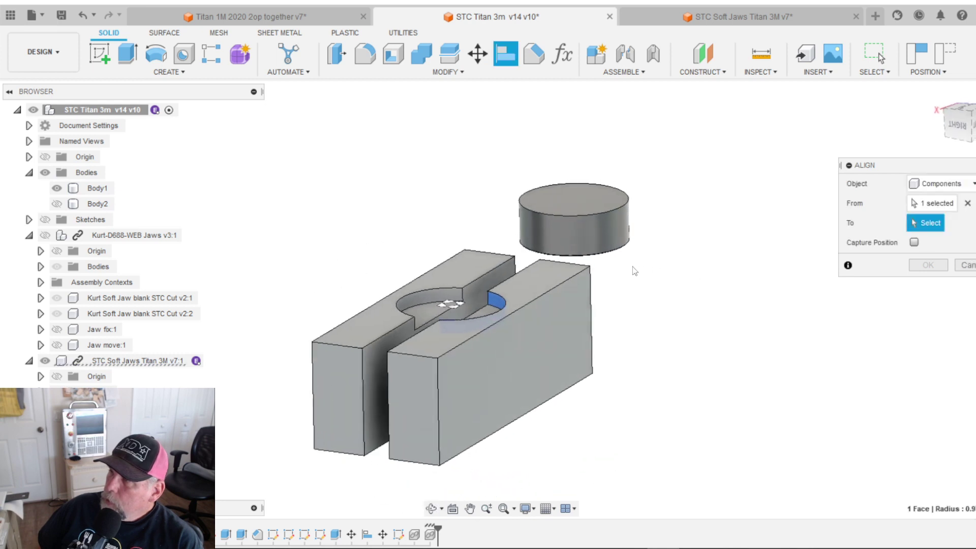
left_click(619, 242)
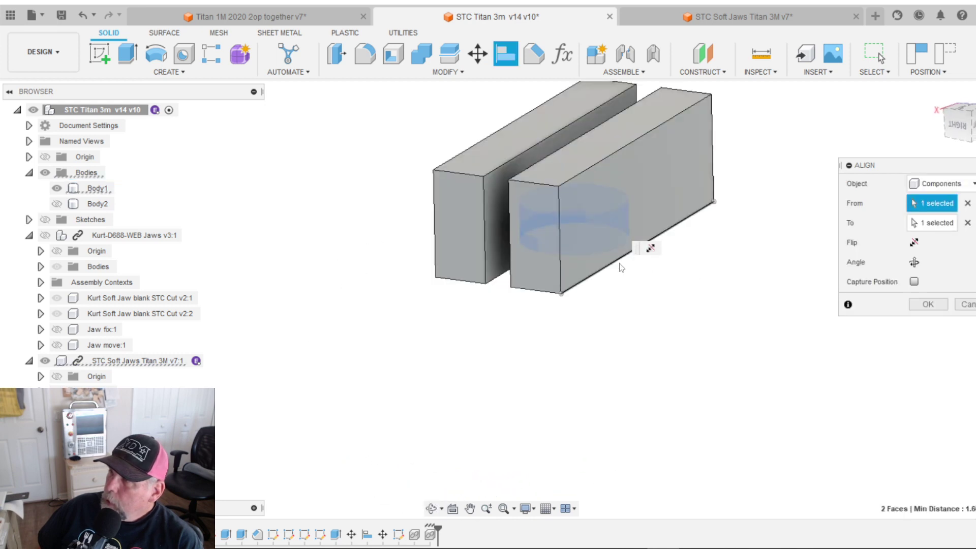
middle_click_drag(619, 241, 654, 242, "shift")
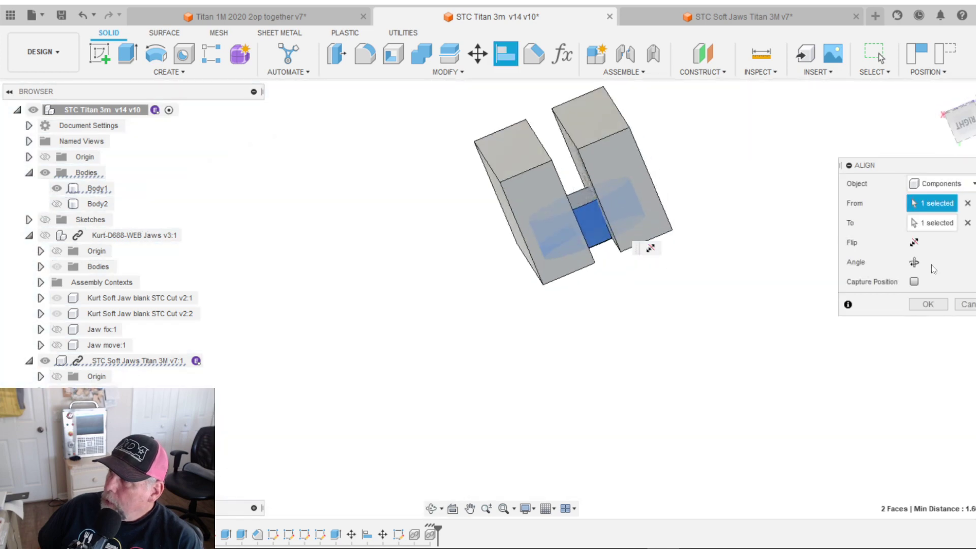
left_click(914, 244)
middle_click_drag(506, 290, 713, 375, "shift")
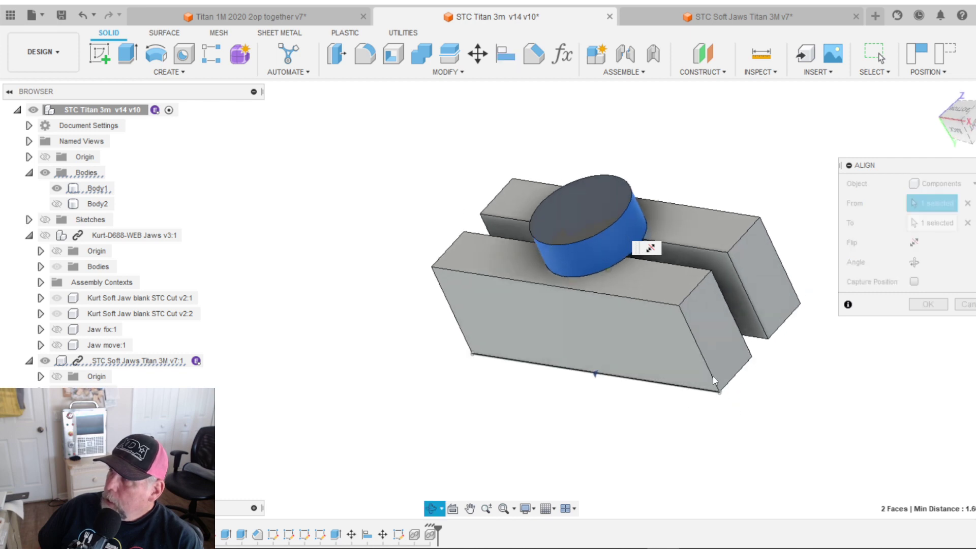
left_click(928, 304)
middle_click_drag(927, 304, 671, 287, "shift")
scroll(644, 273, "up", 8)
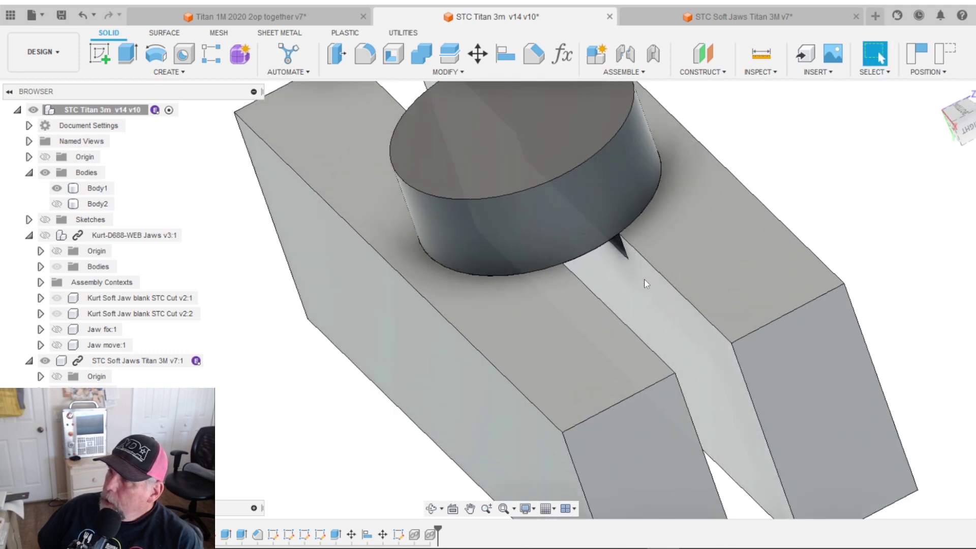
scroll(646, 275, "down", 8)
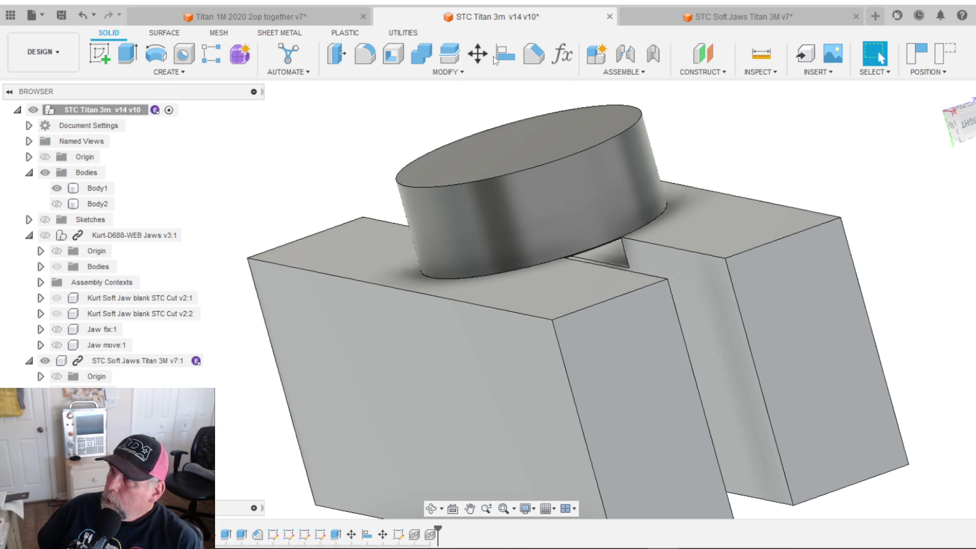
Step: Align the jaw face to the part's flange face and accept, seating the ring in the pocket
left_click(506, 60)
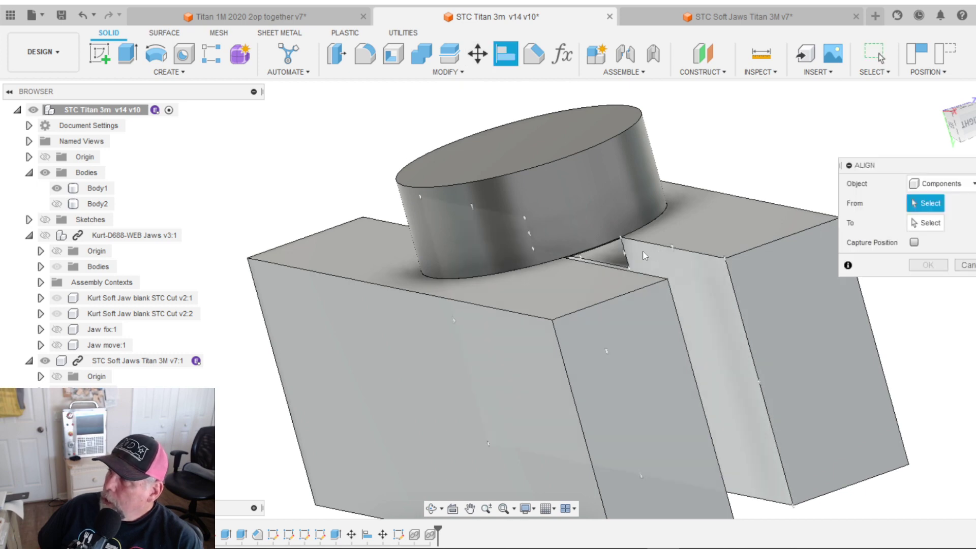
left_click(611, 255)
middle_click_drag(565, 316, 600, 254, "shift")
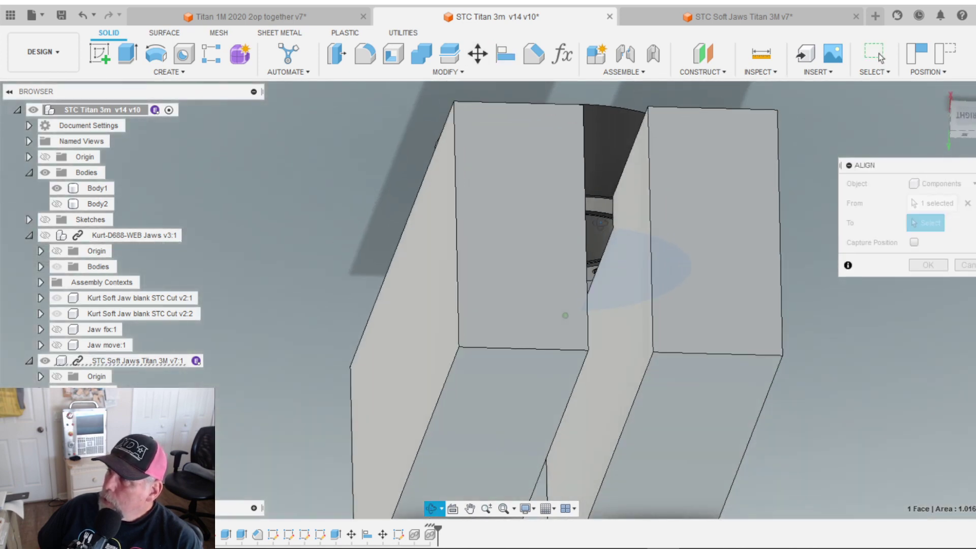
left_click(597, 194)
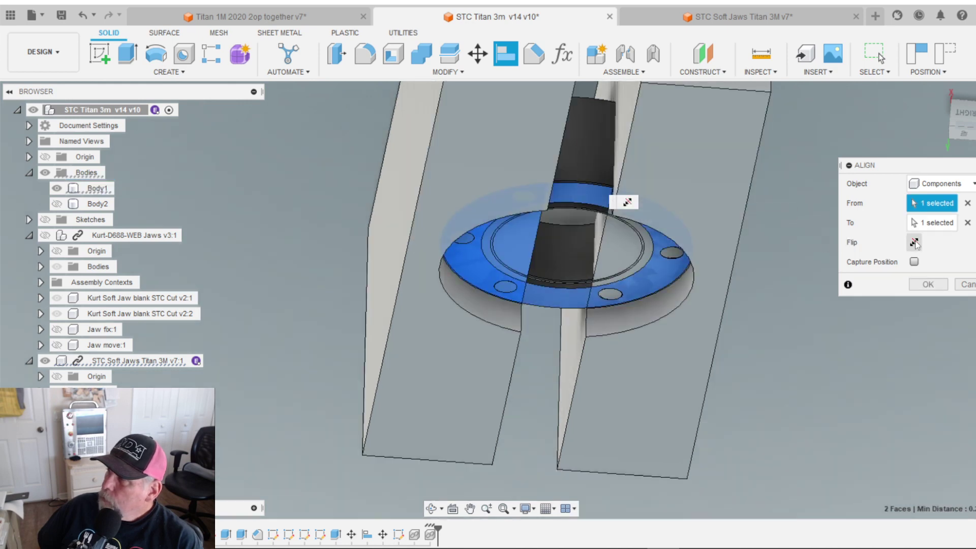
middle_click_drag(705, 239, 651, 301, "shift")
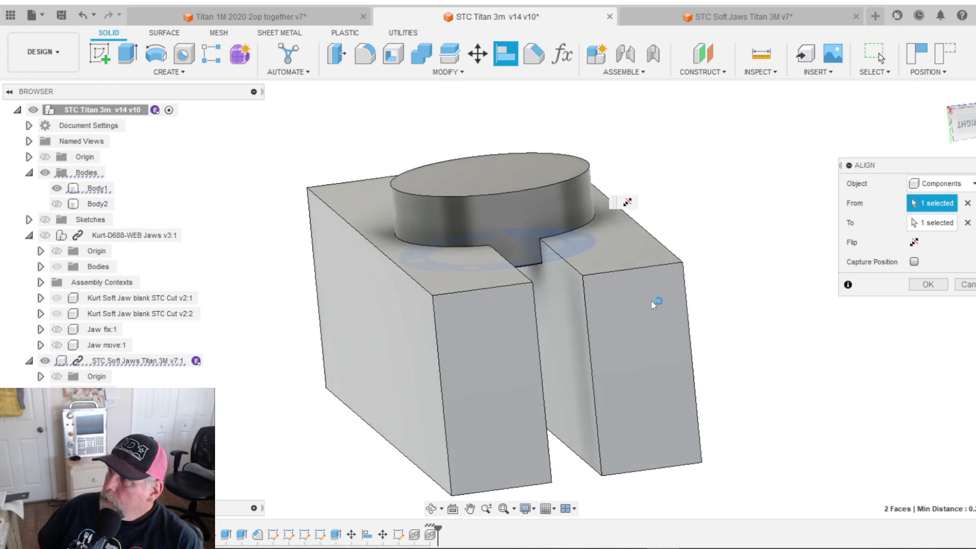
left_click(928, 284)
middle_click_drag(396, 340, 467, 345, "shift")
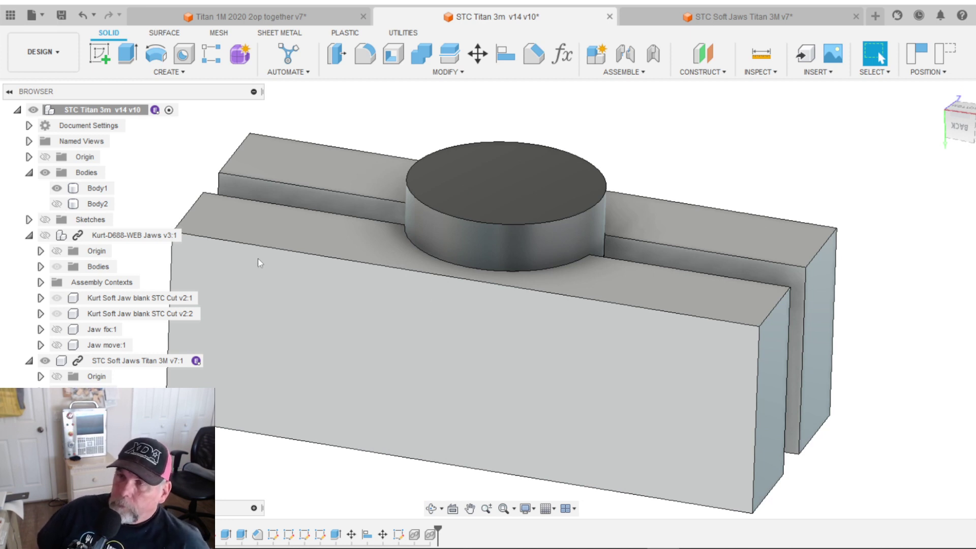
Step: Switch to the Manufacture workspace, collapse Op1 G54, and bring up the Op 2 G55 setup's options
left_click(51, 60)
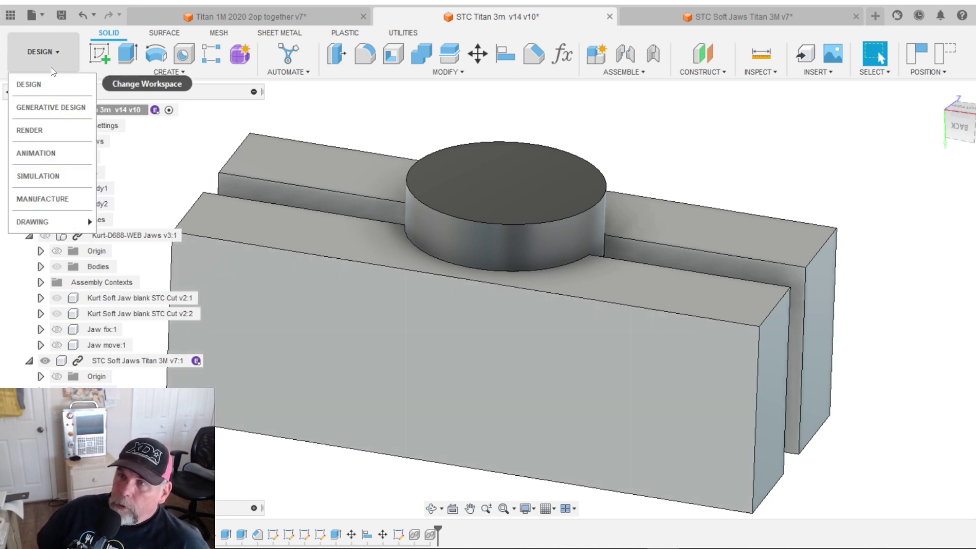
left_click(68, 199)
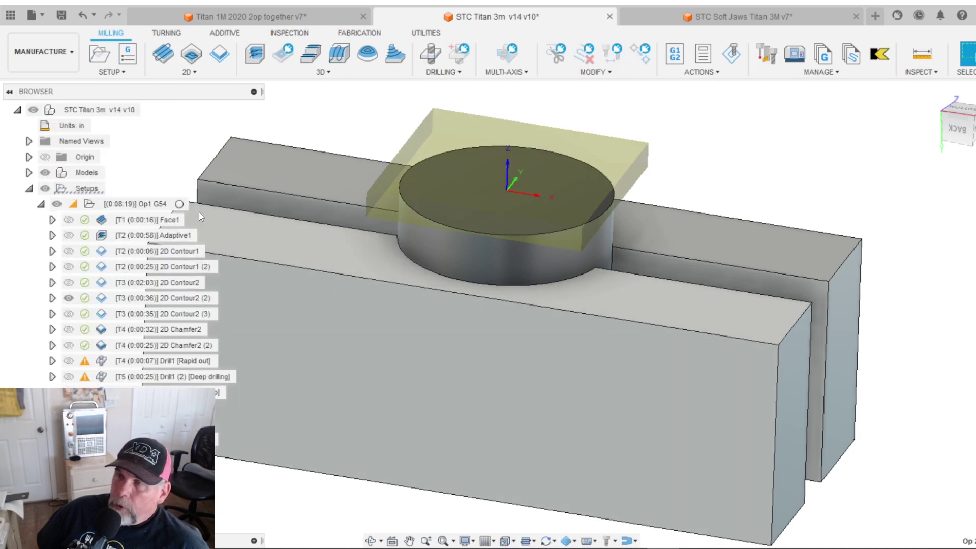
left_click(41, 204)
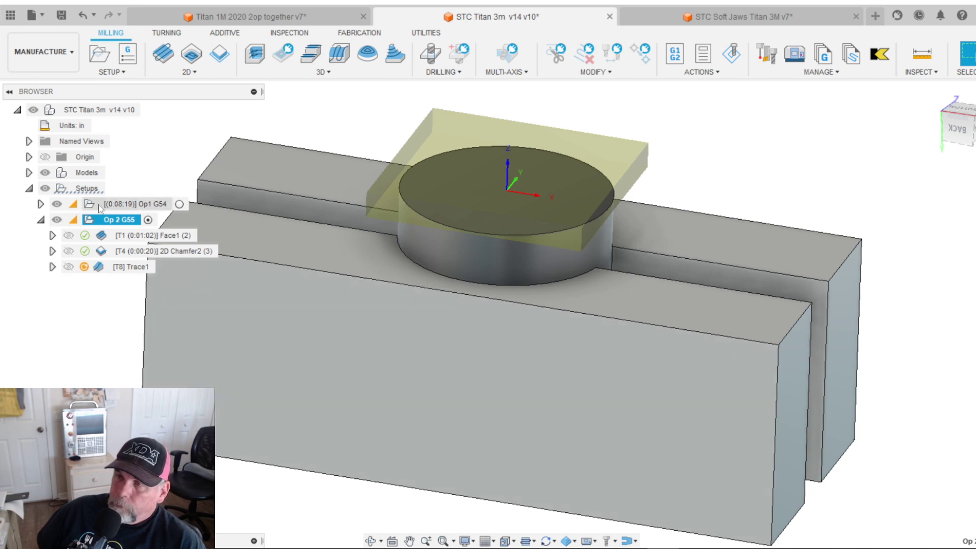
right_click(131, 219)
Step: Edit Op 2 G55's work origin by picking a stock box point, then close the setup
left_click(165, 127)
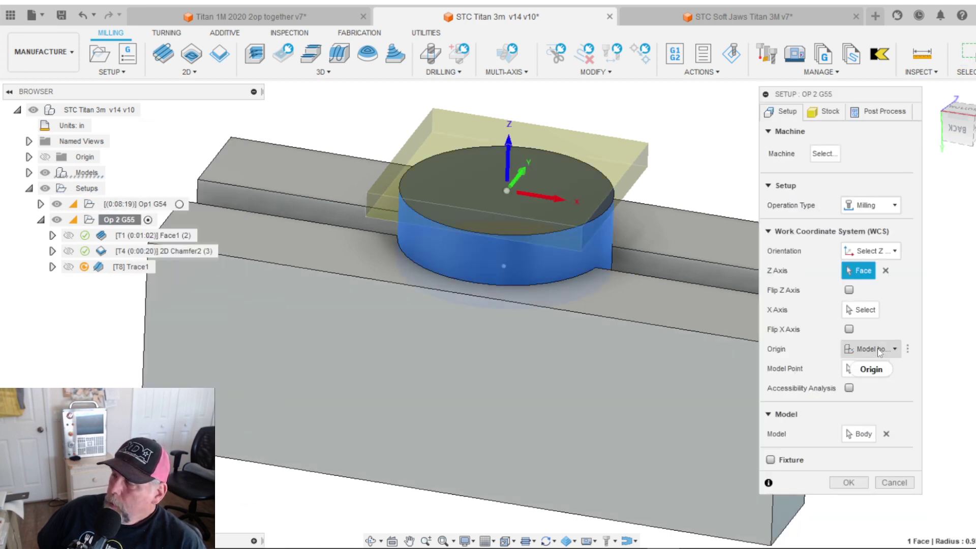
left_click(870, 368)
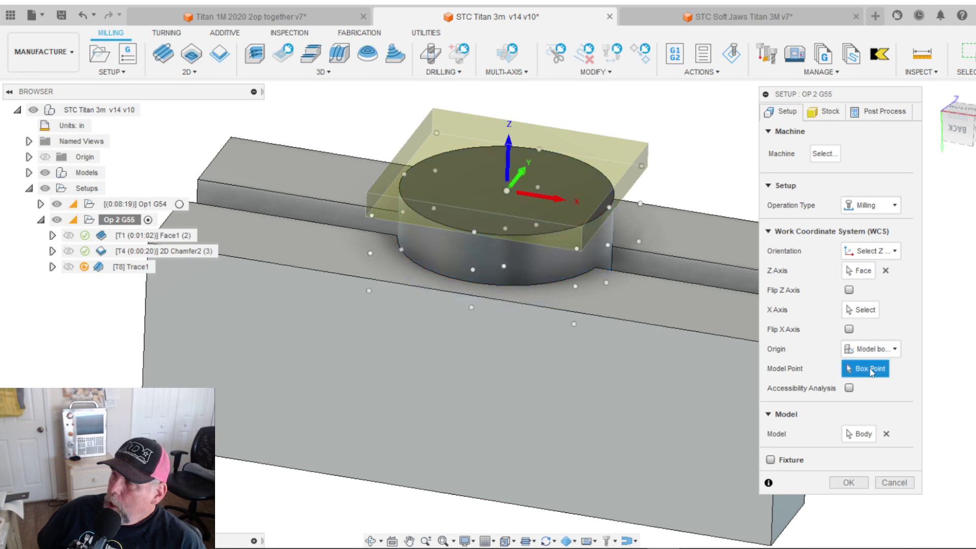
left_click(436, 133)
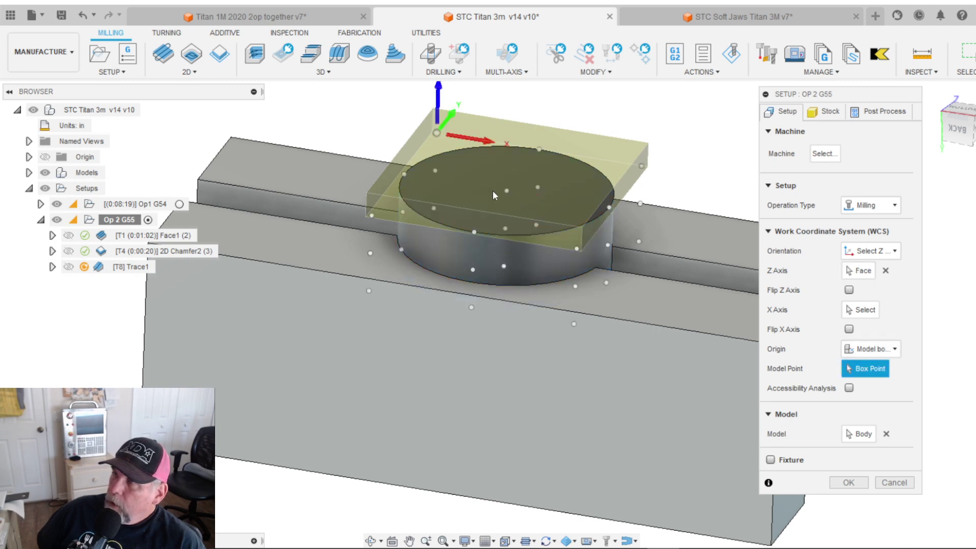
middle_click_drag(493, 191, 507, 256, "shift")
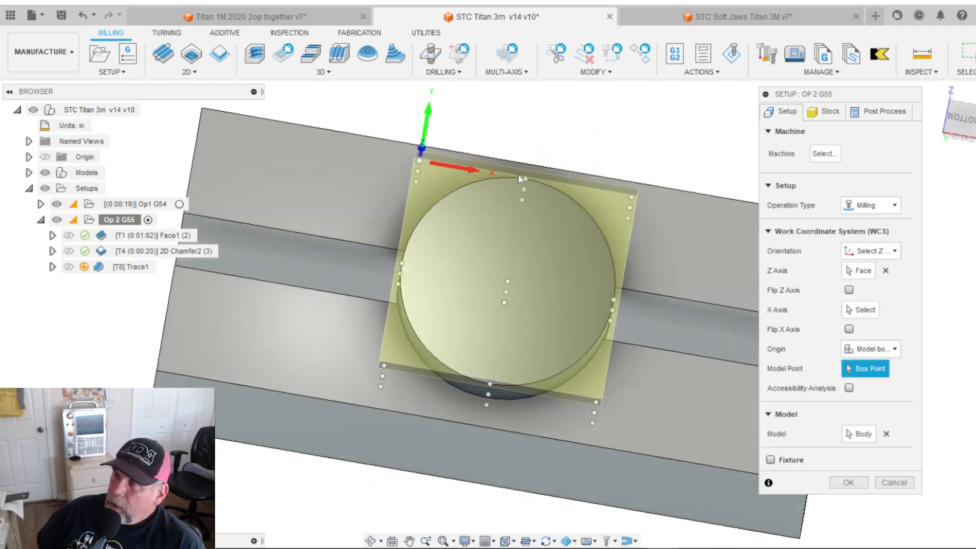
middle_click_drag(496, 222, 411, 247, "shift")
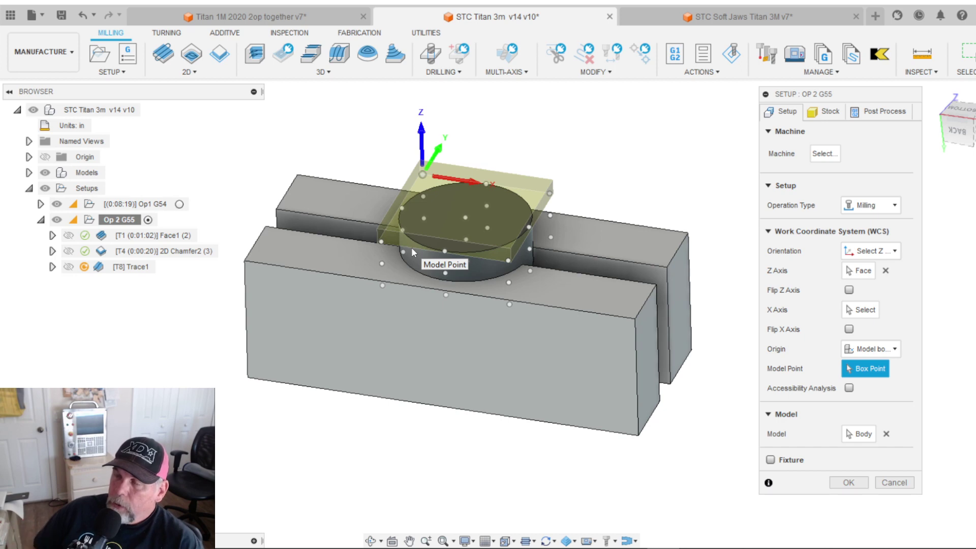
left_click(896, 480)
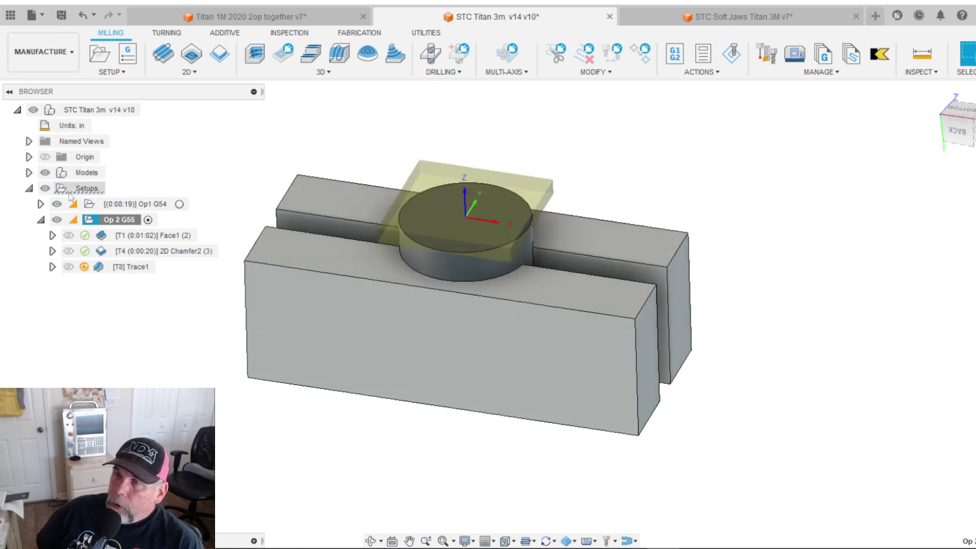
left_click(149, 221)
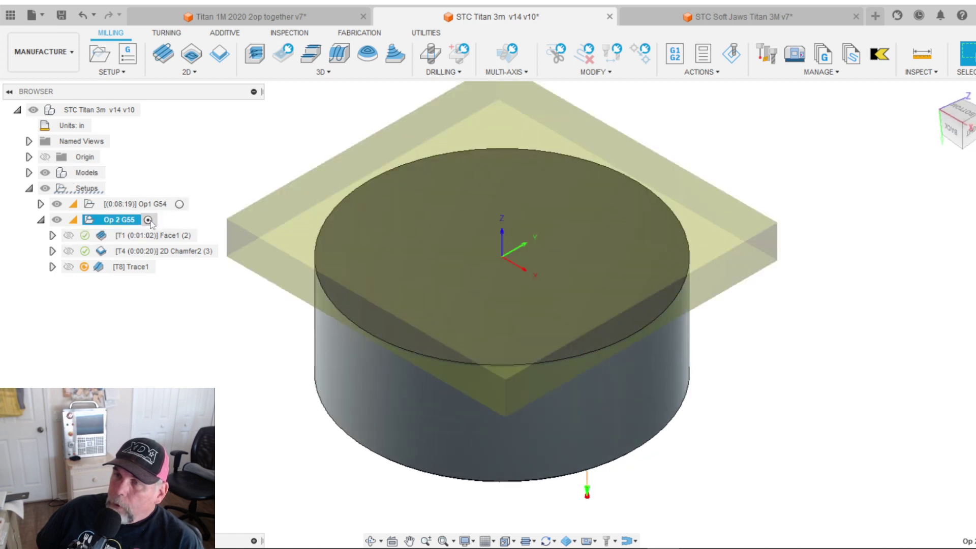
left_click(216, 339)
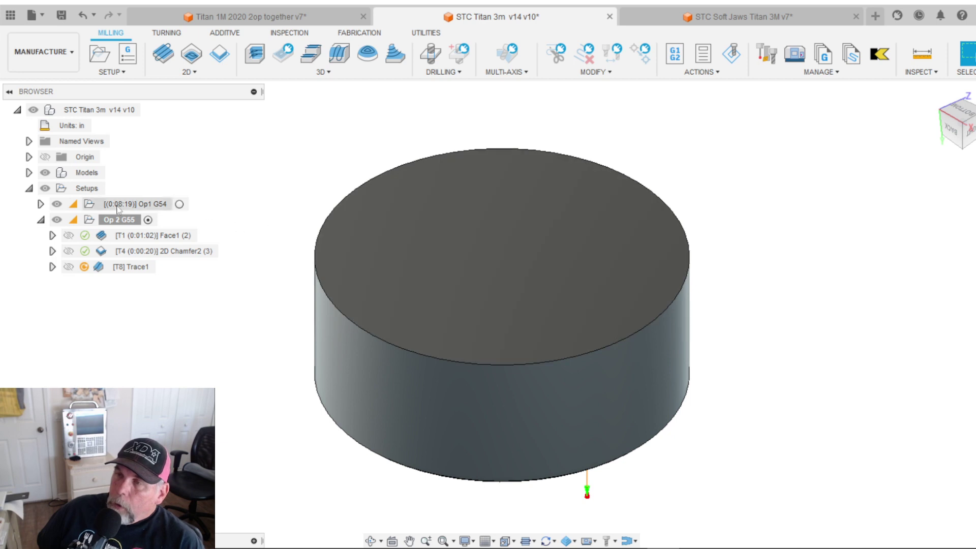
left_click(148, 219)
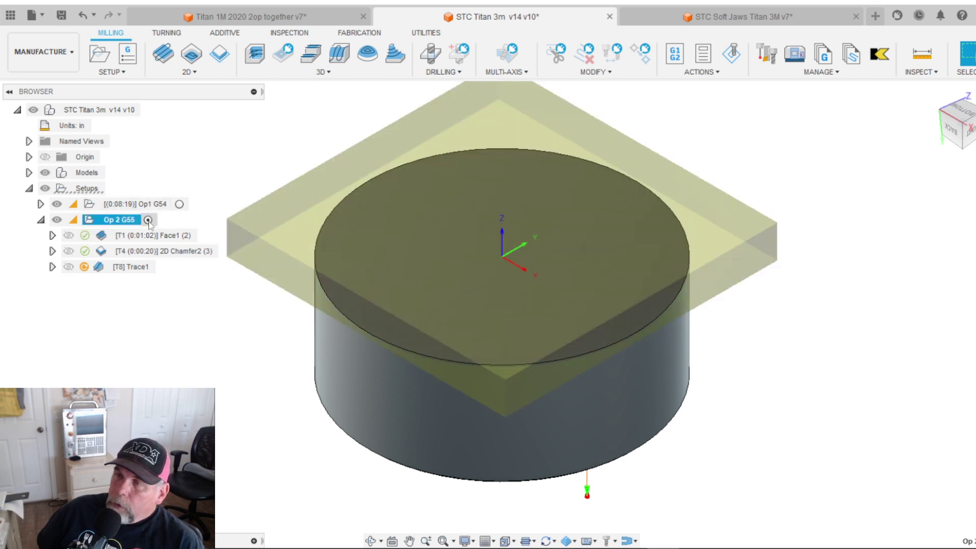
Step: Enable Fixture in the Op 2 G55 setup and try the Kurt-D688-WEB Jaws from the Models group
right_click(151, 226)
left_click(209, 9)
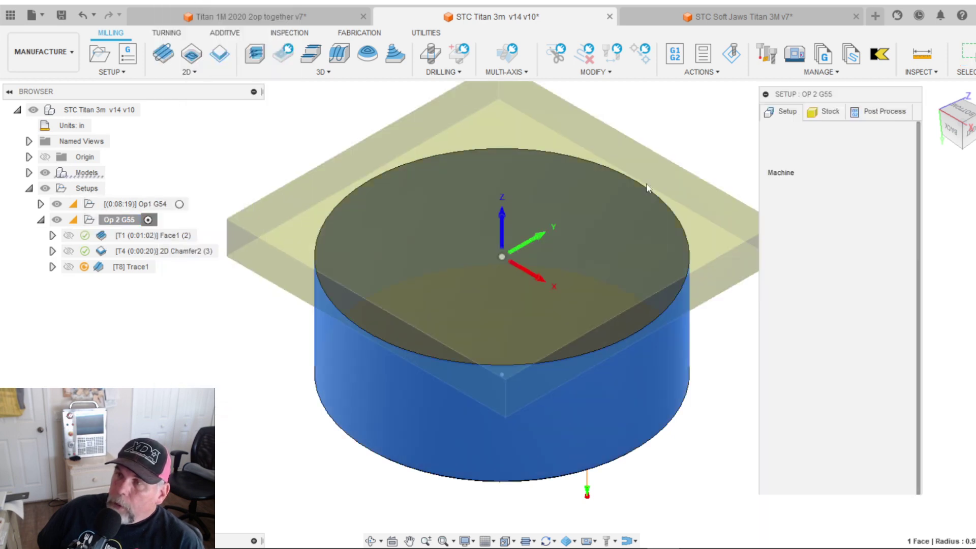
left_click(771, 460)
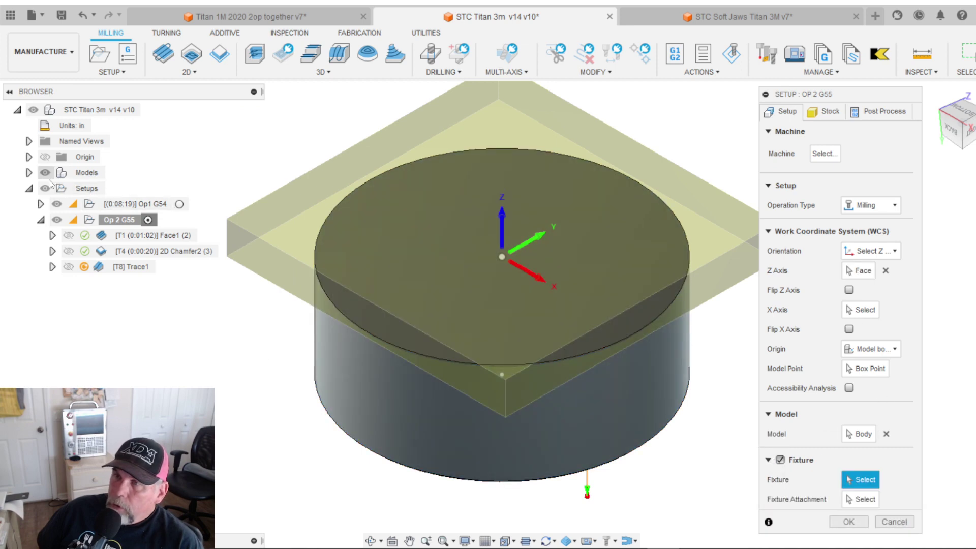
left_click(29, 172)
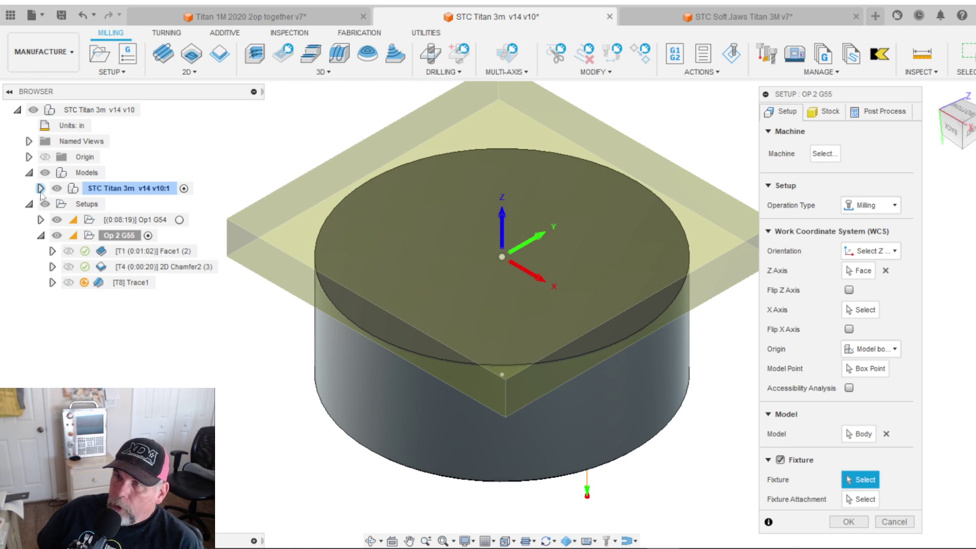
left_click(41, 188)
left_click(152, 298)
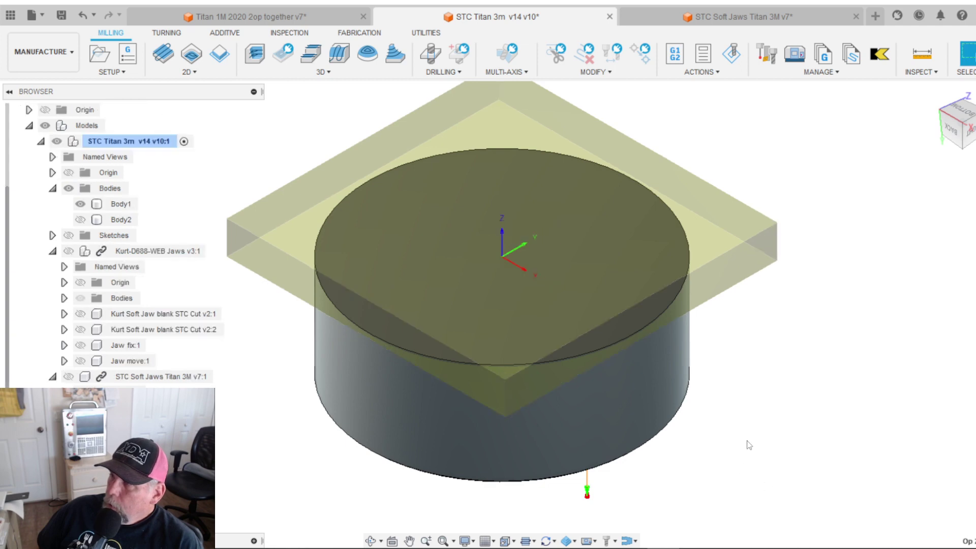
scroll(249, 462, "down", 3)
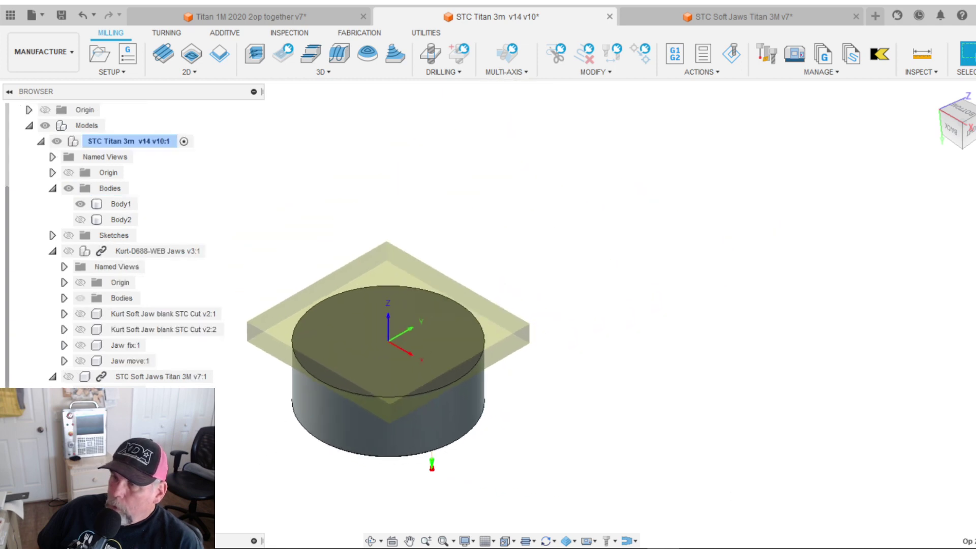
scroll(305, 438, "up", 5)
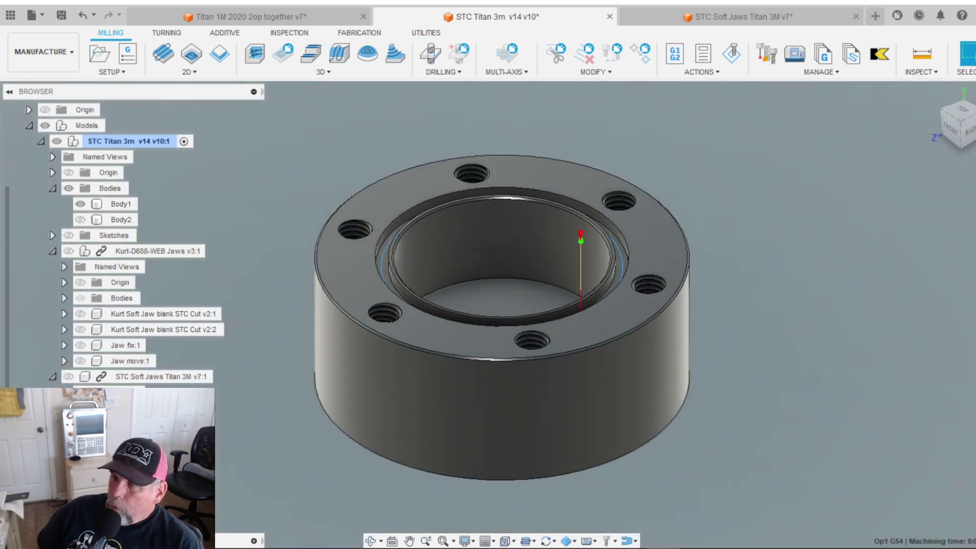
scroll(362, 439, "down", 4)
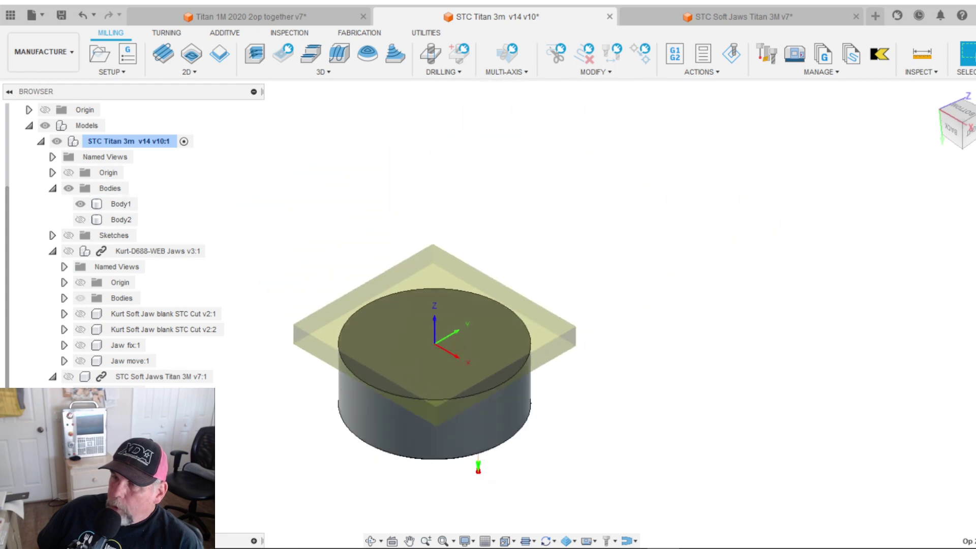
Step: Reopen the setup, choose STC Soft Jaws Titan 3M v7:1 as the fixture, and confirm
right_click(111, 499)
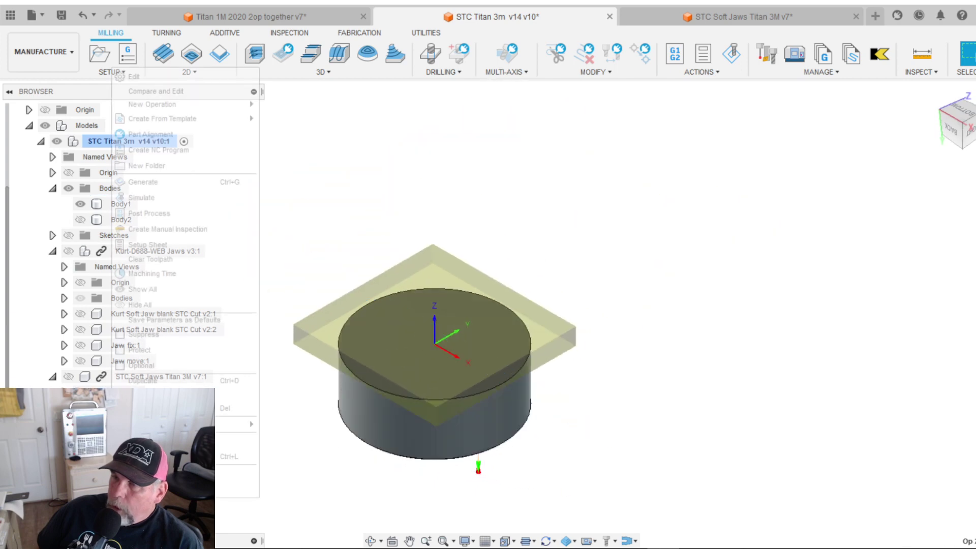
left_click(131, 77)
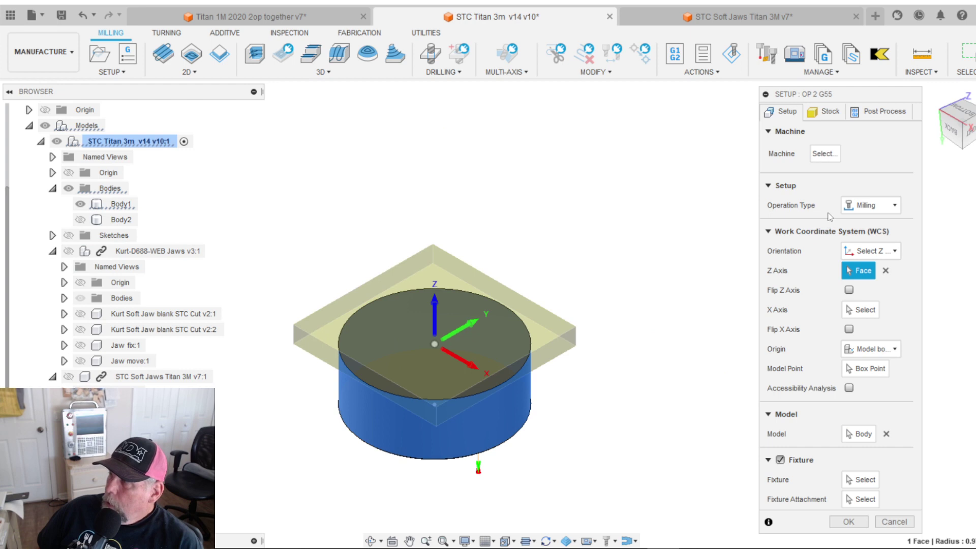
left_click_drag(824, 95, 823, 40)
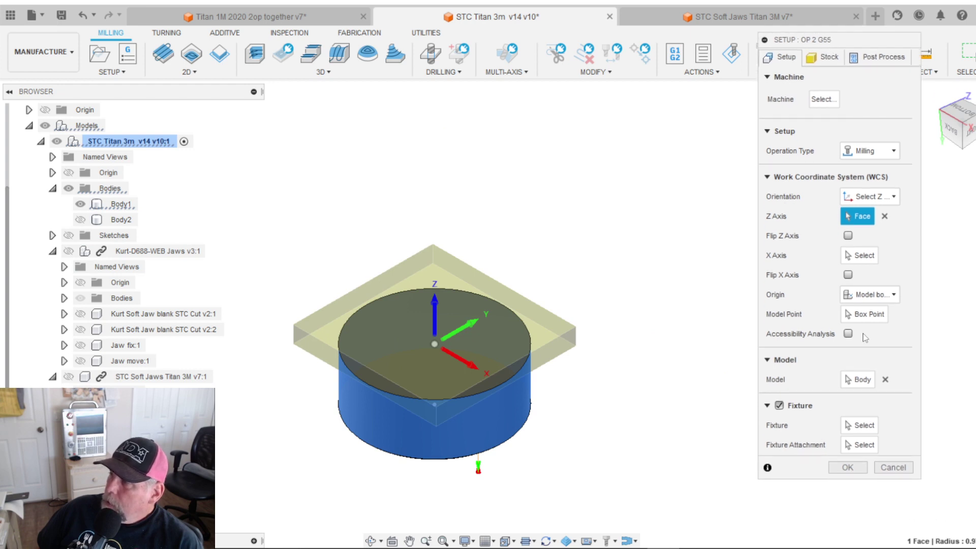
left_click(866, 427)
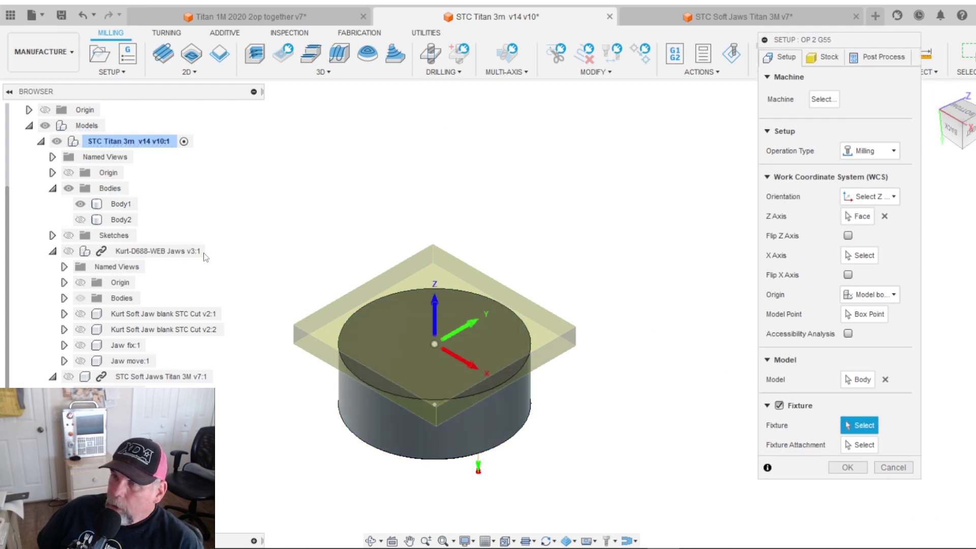
left_click(151, 378)
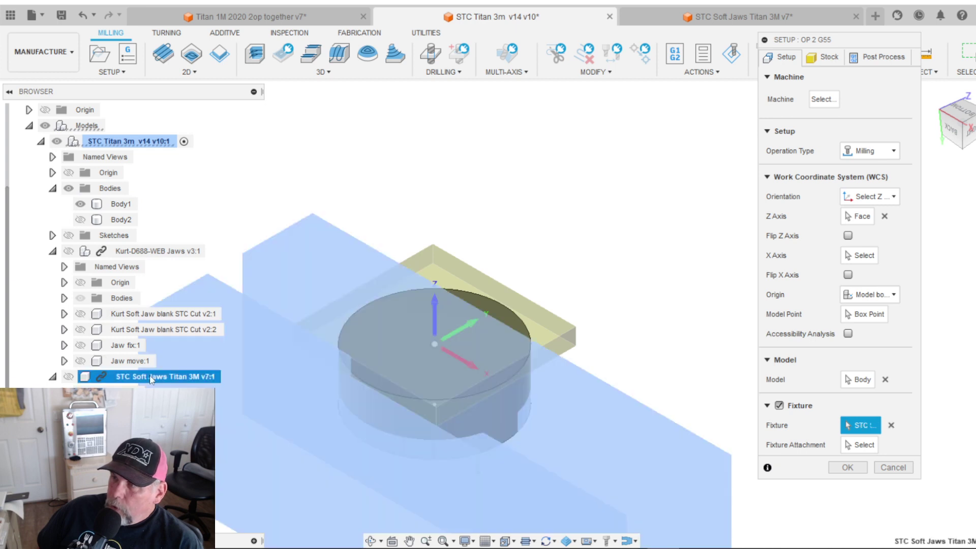
left_click(864, 468)
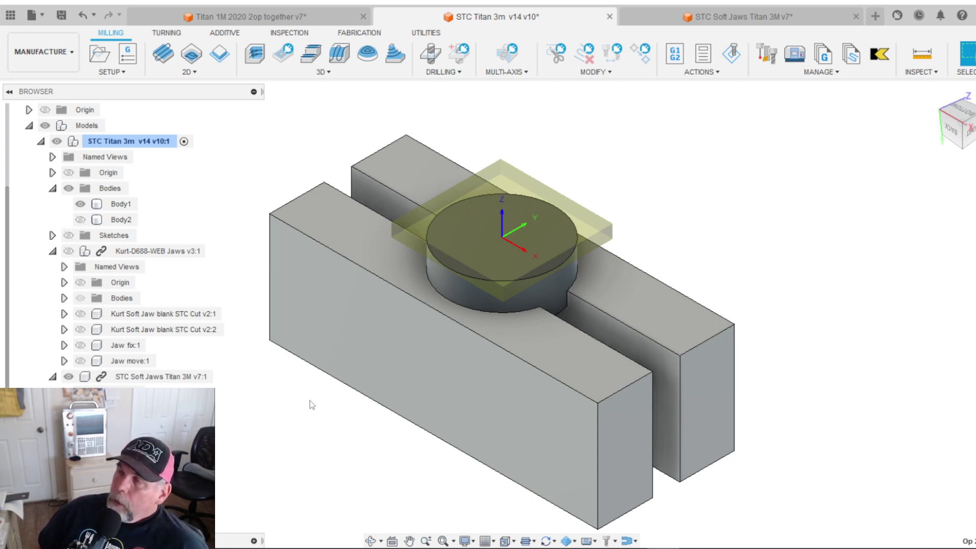
left_click(572, 264)
scroll(572, 265, "up", 3)
scroll(572, 268, "up", 2)
left_click(587, 212)
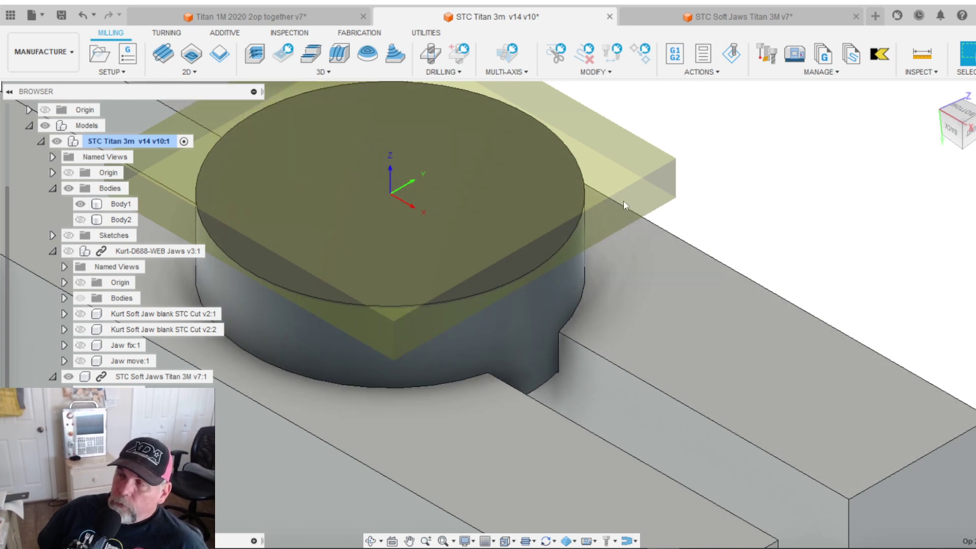
left_click(542, 300)
scroll(540, 299, "down", 5)
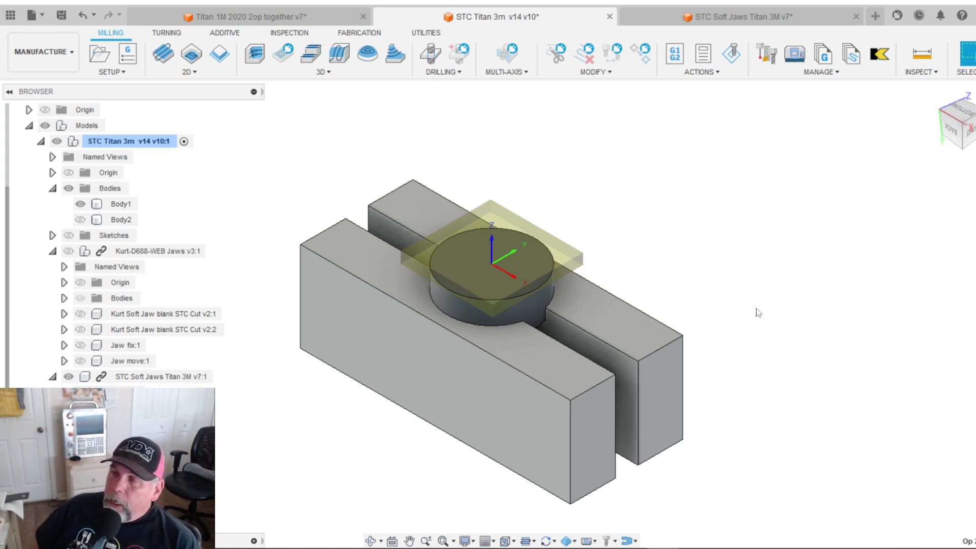
left_click(475, 299)
mouse_move(475, 299)
middle_mouse_down("shift")
mouse_move(475, 263)
mouse_move(477, 295)
middle_mouse_up("shift")
right_click(125, 402)
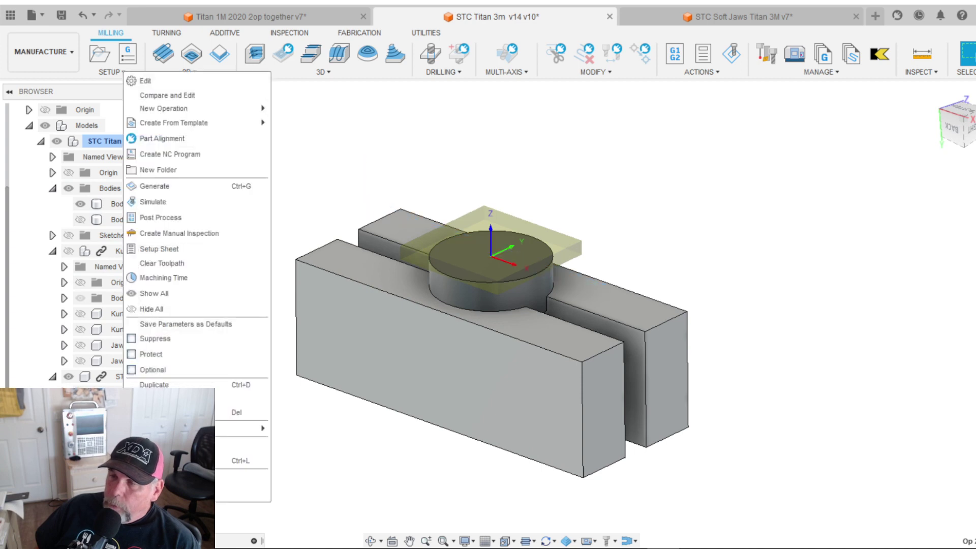
left_click(163, 81)
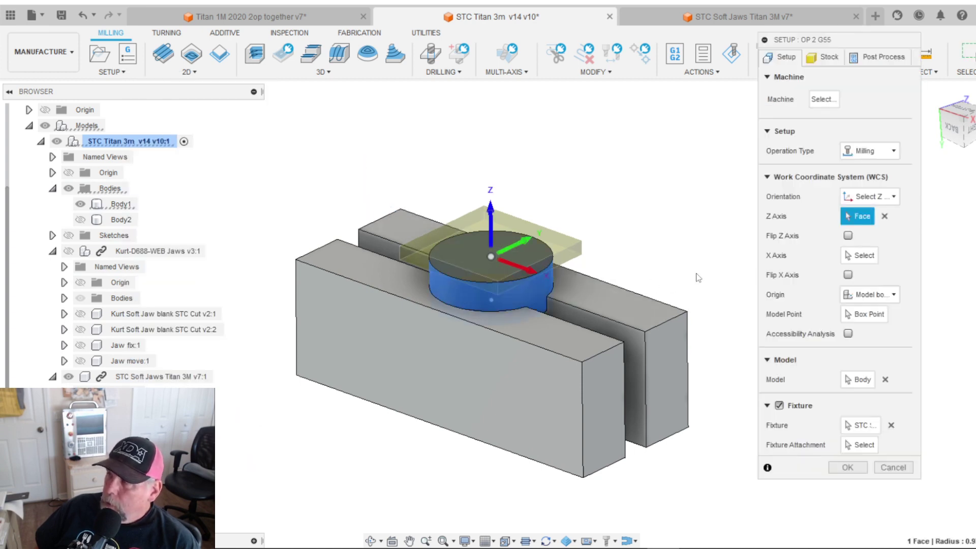
left_click(855, 312)
middle_click_drag(497, 271, 531, 315, "shift")
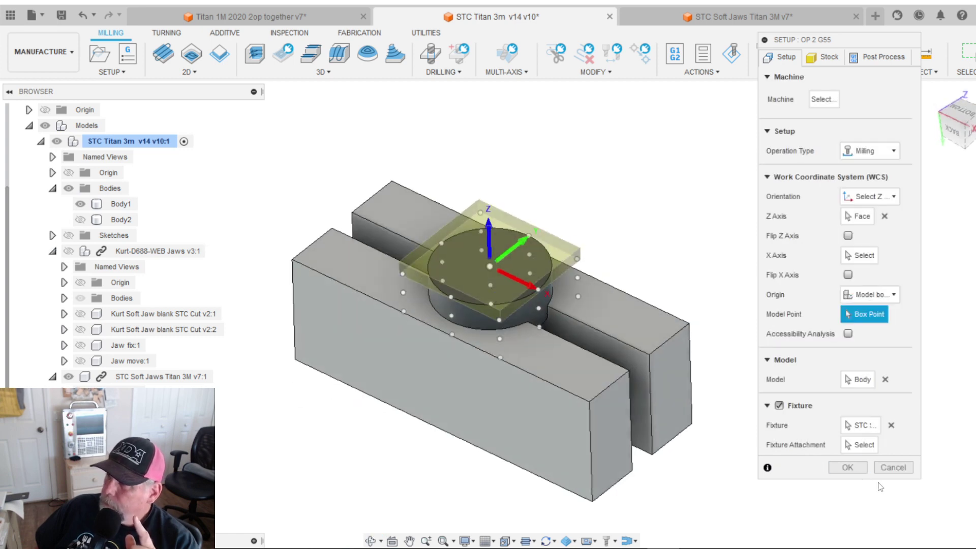
left_click(893, 468)
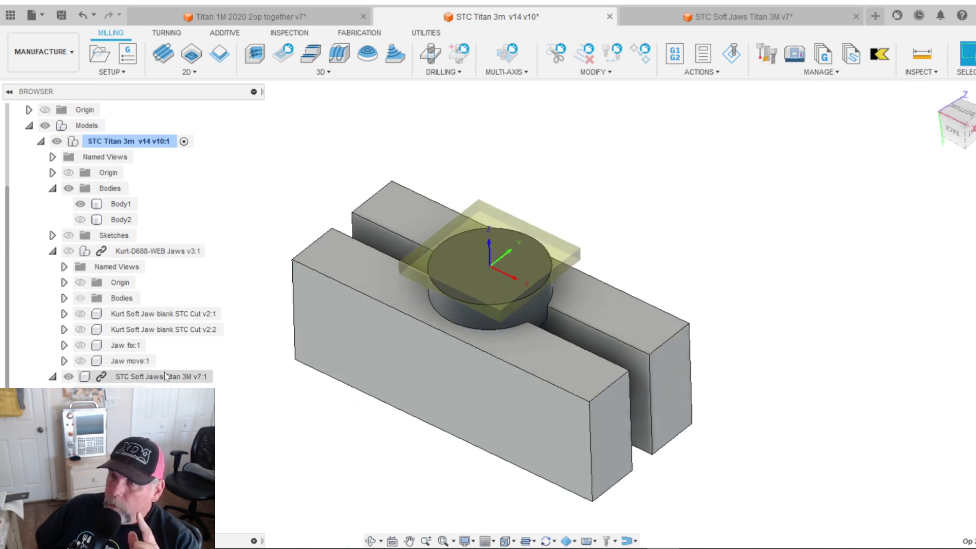
left_click(85, 205)
left_click(80, 204)
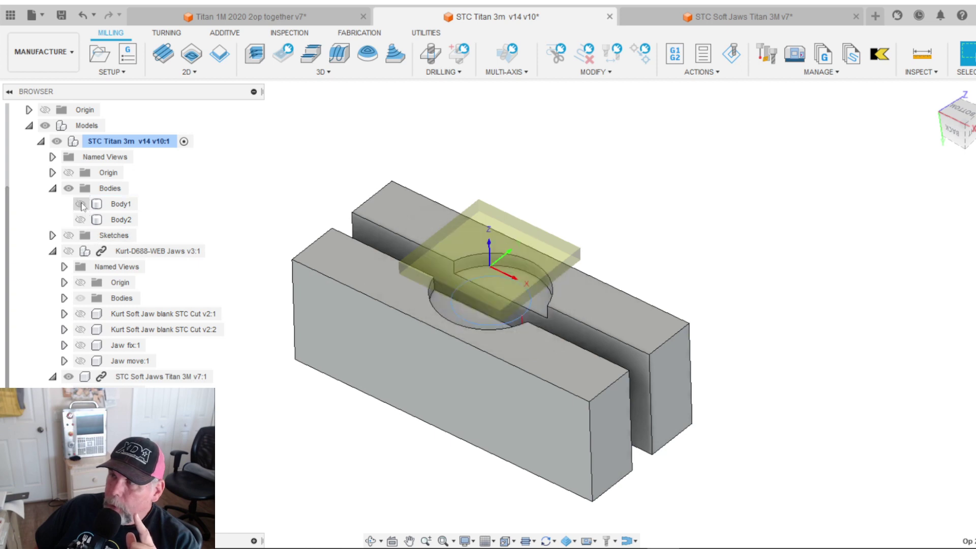
scroll(543, 315, "up", 2)
scroll(543, 315, "up", 4)
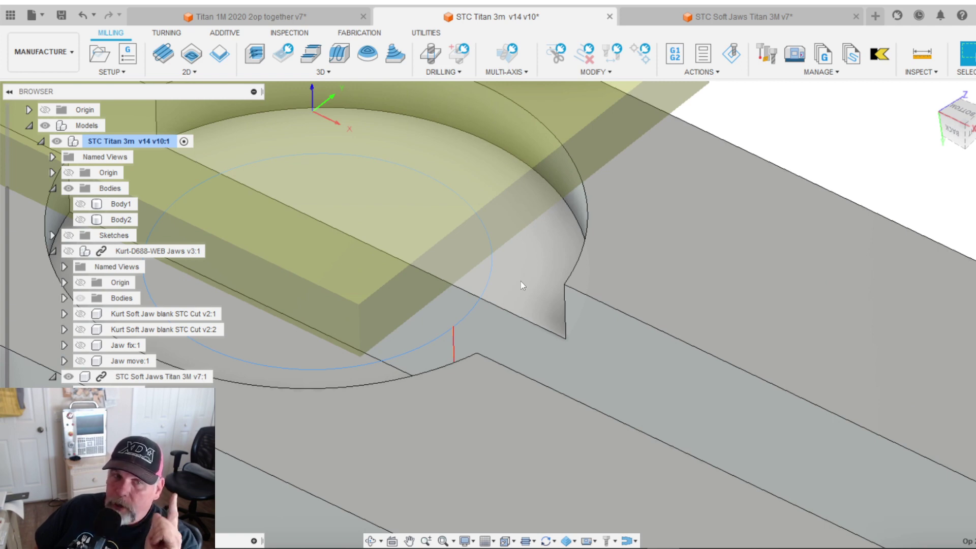
scroll(520, 282, "down", 8)
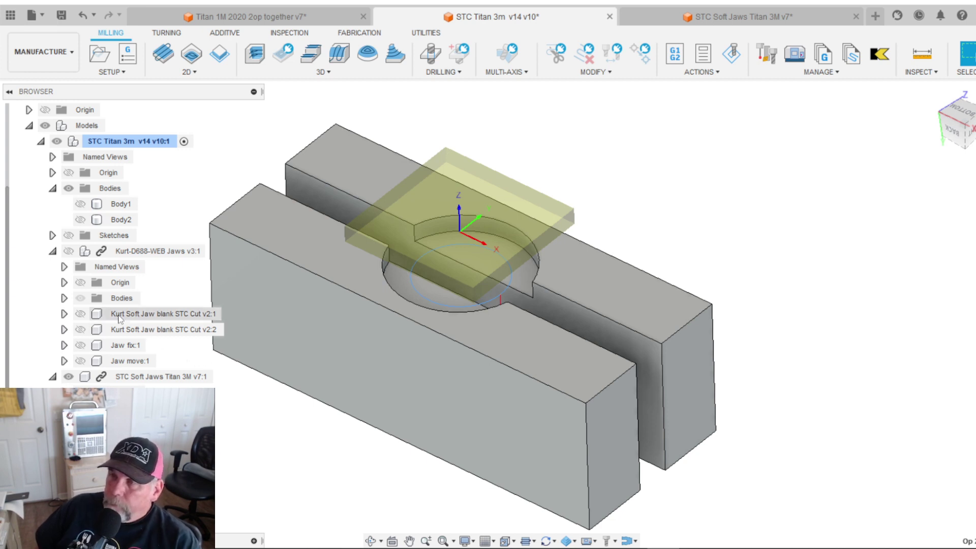
left_click(82, 204)
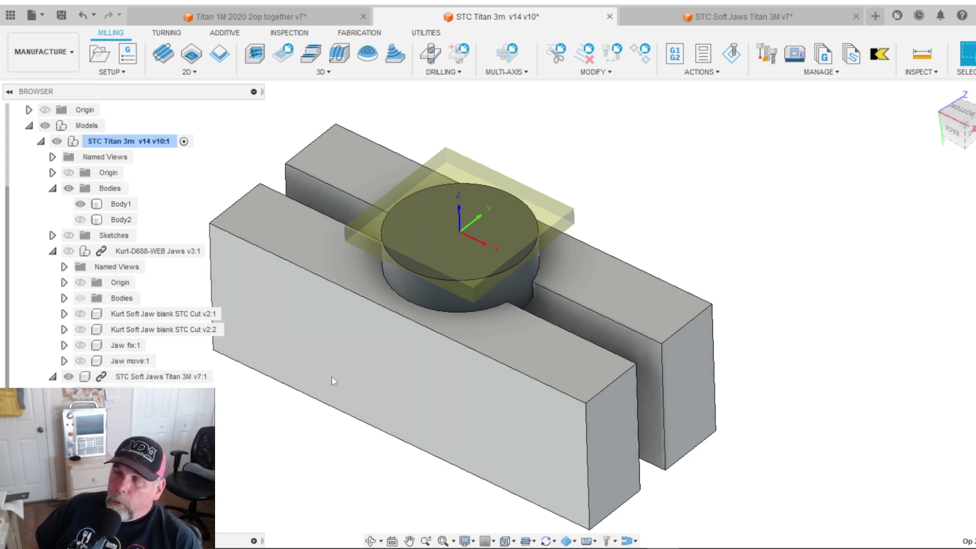
left_click(395, 215)
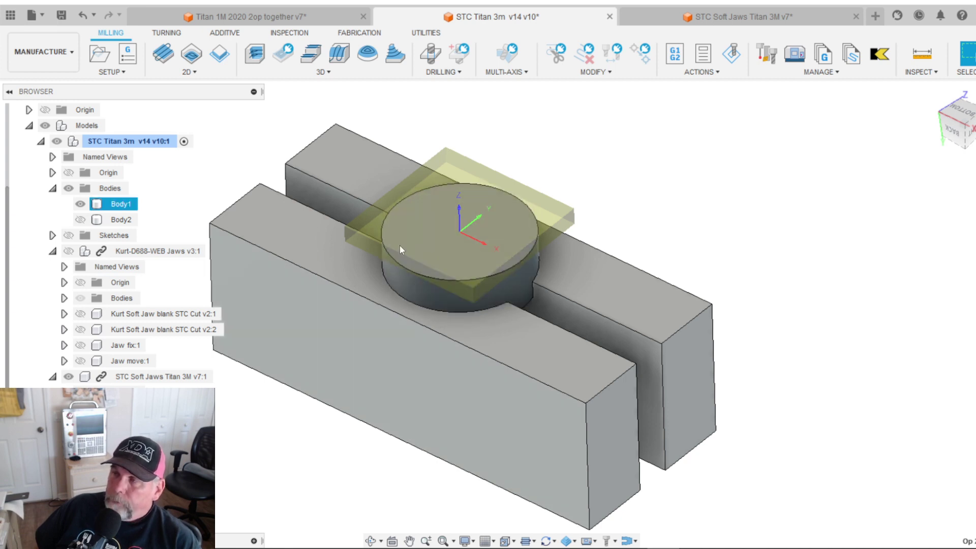
key("Escape")
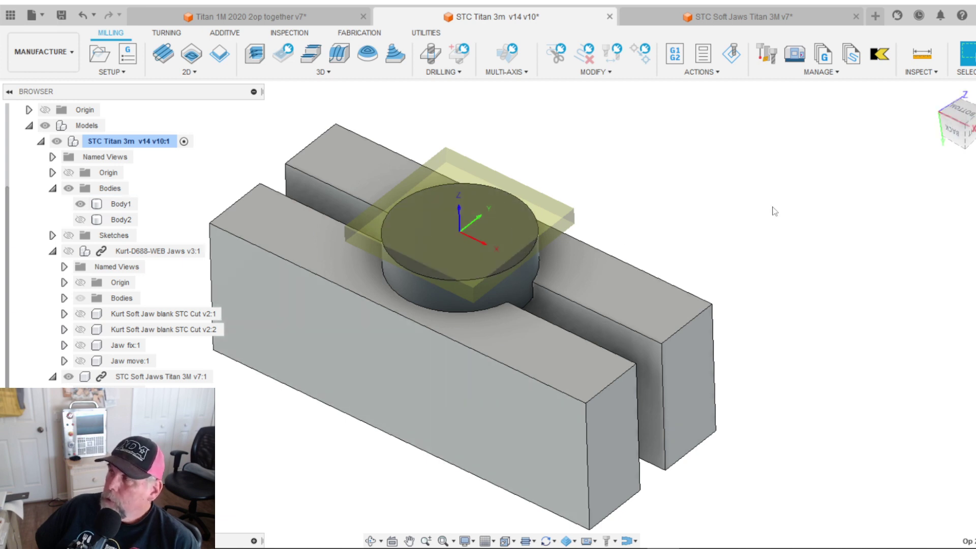
Step: Switch to the Design workspace, toggle Body1 off and on, and view the jaws from the bottom
left_click(53, 56)
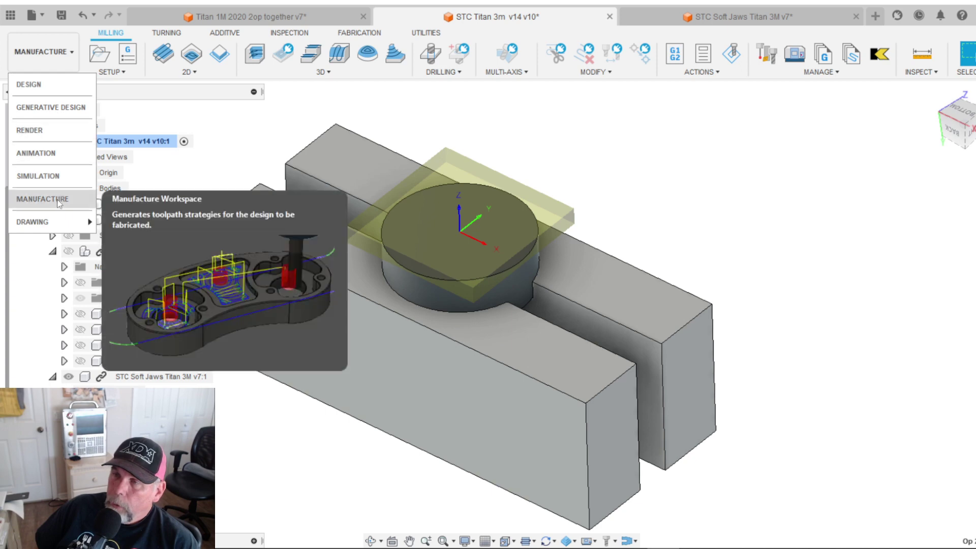
left_click(60, 86)
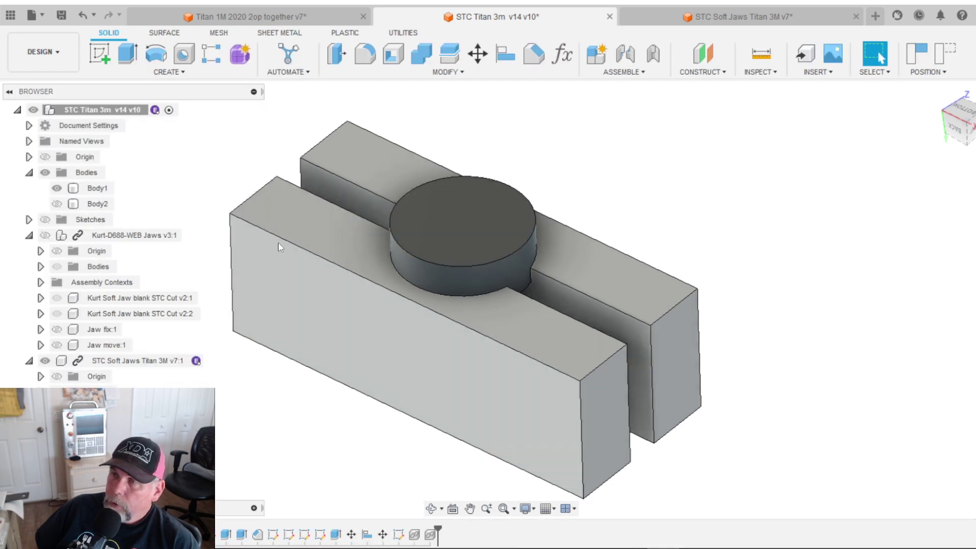
left_click(57, 188)
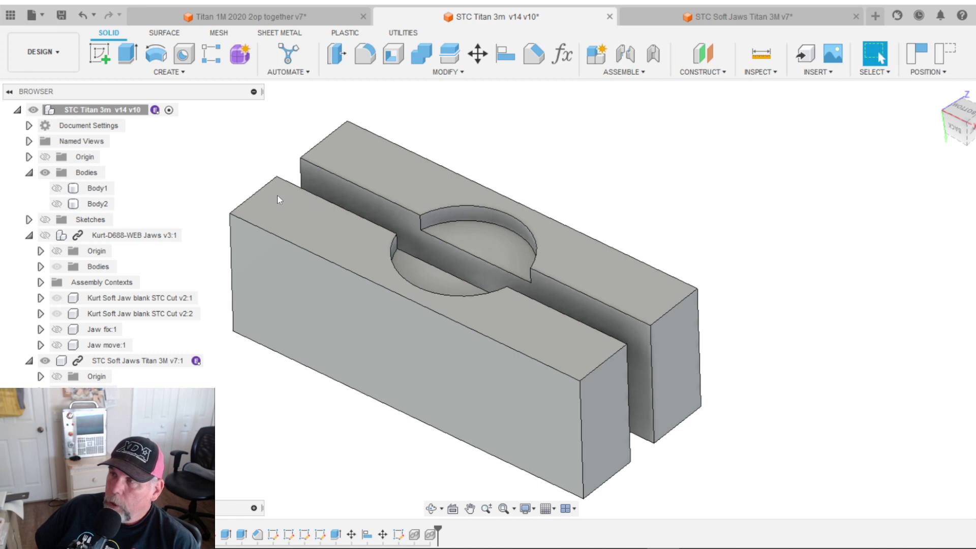
left_click(53, 188)
left_click(61, 188)
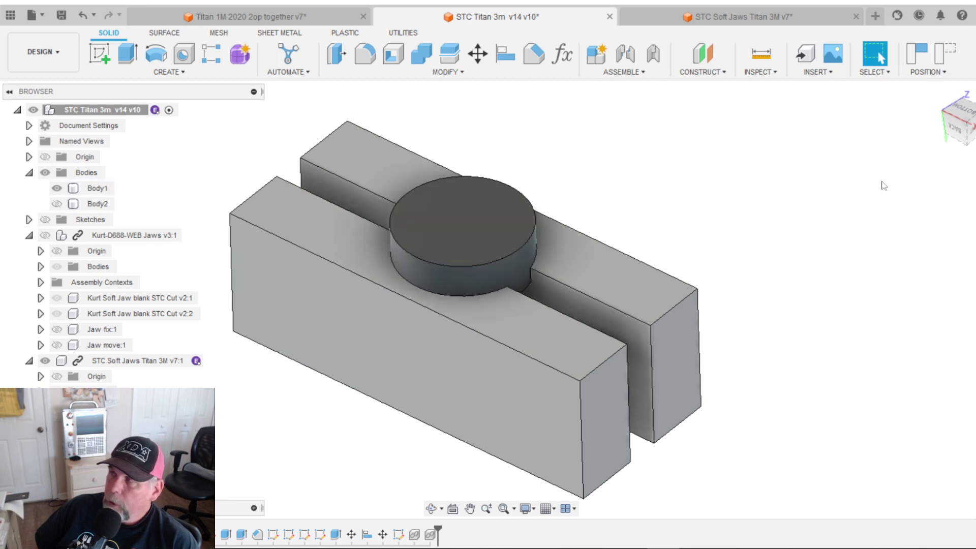
left_click(963, 116)
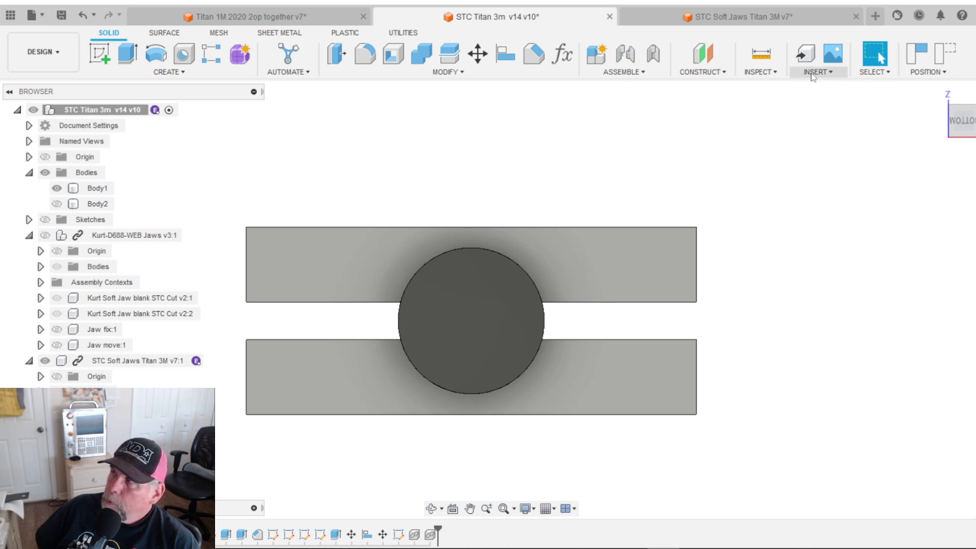
Step: Measure the angle between the jaw's end face and the round top face (90.00 deg)
left_click(761, 70)
left_click(768, 90)
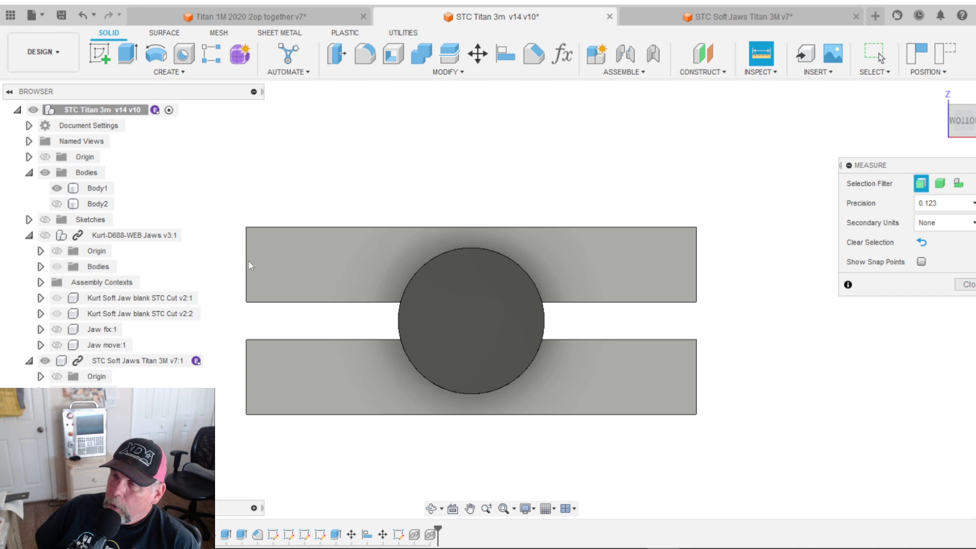
middle_click_drag(272, 249, 275, 213, "shift")
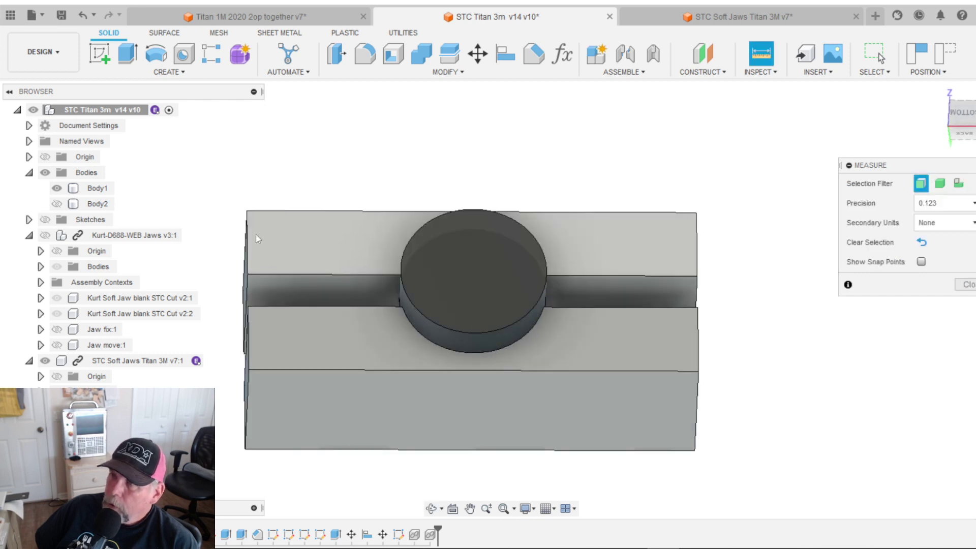
middle_click_drag(248, 245, 309, 236, "shift")
left_click(267, 250)
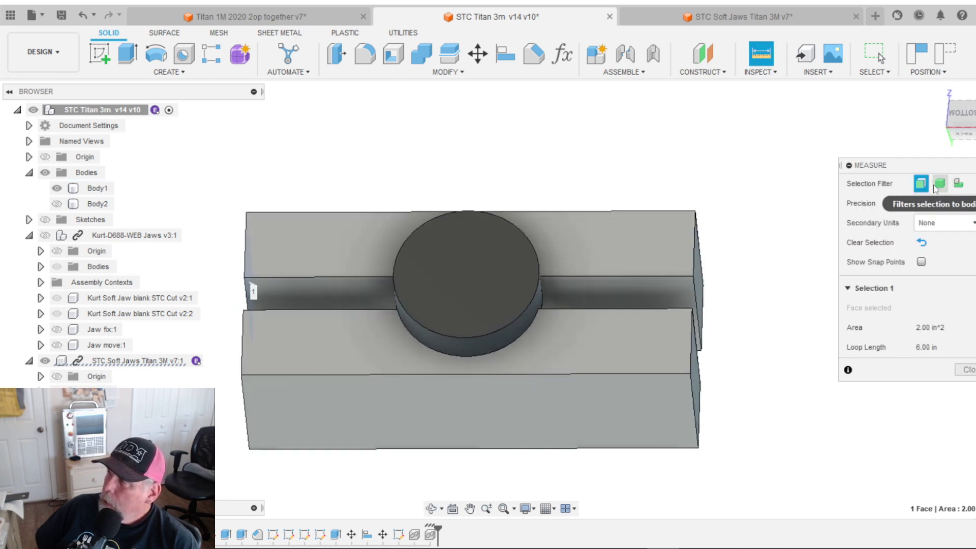
left_click(487, 261)
middle_click_drag(487, 260, 481, 255, "shift")
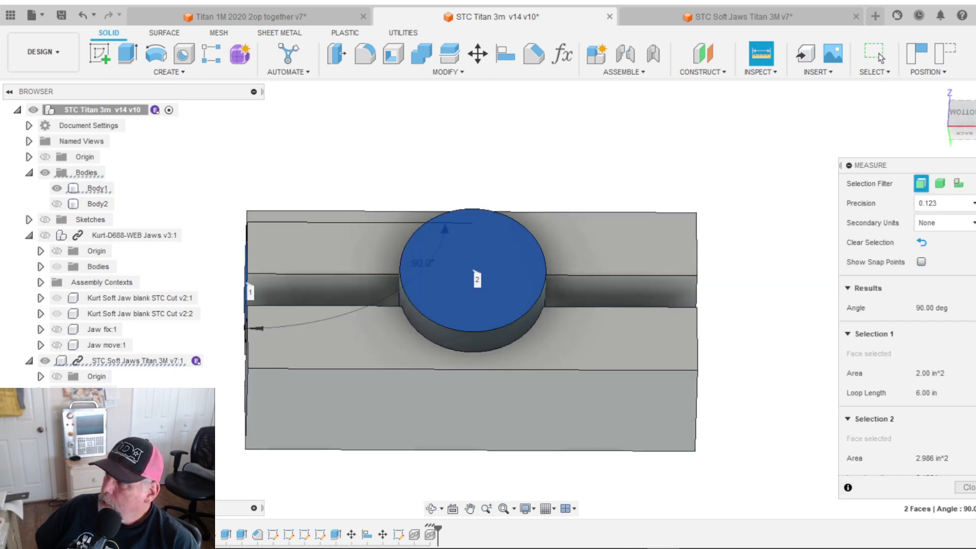
key("Escape")
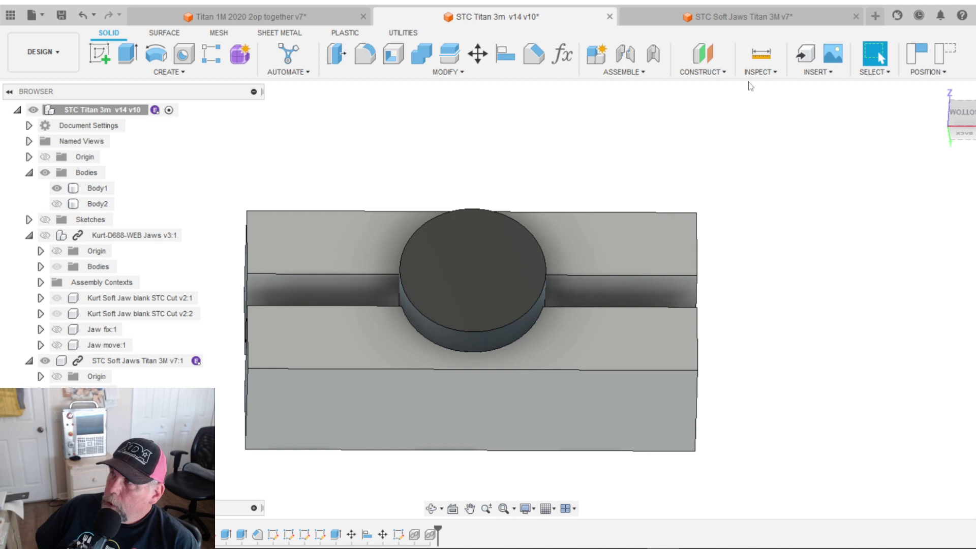
Step: Measure the jaw end face's area (2.00 in^2) and close the measurement
left_click(760, 71)
left_click(771, 89)
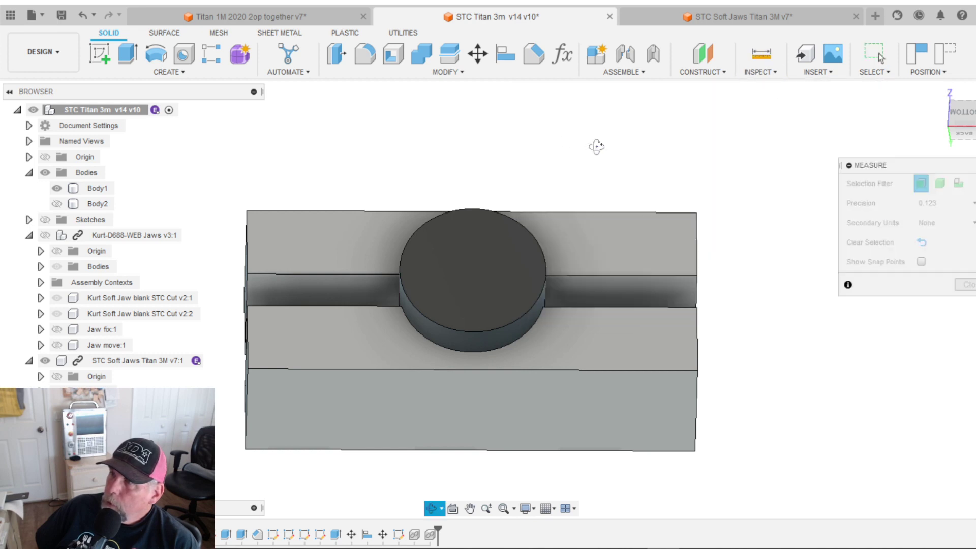
middle_click_drag(596, 146, 606, 144, "shift")
left_click(276, 241)
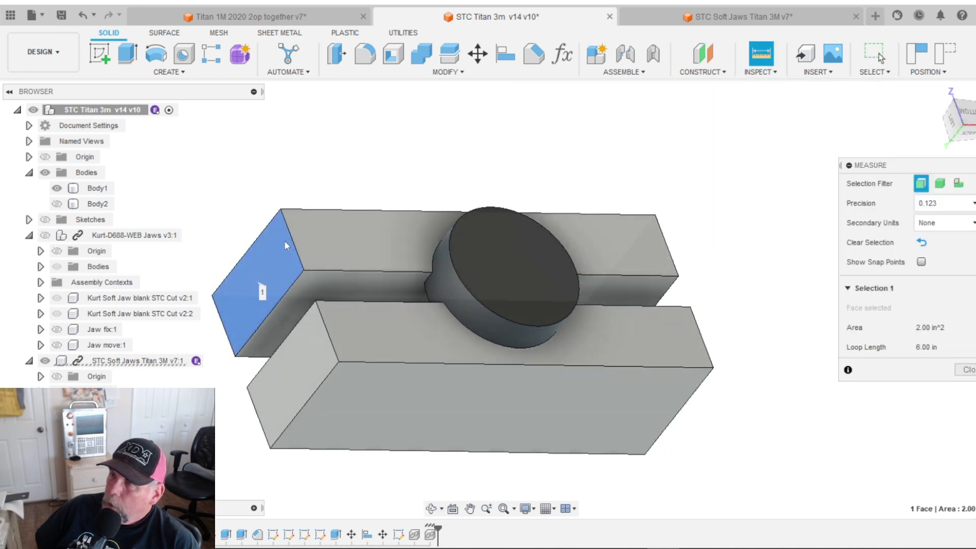
middle_click_drag(285, 240, 376, 234, "shift")
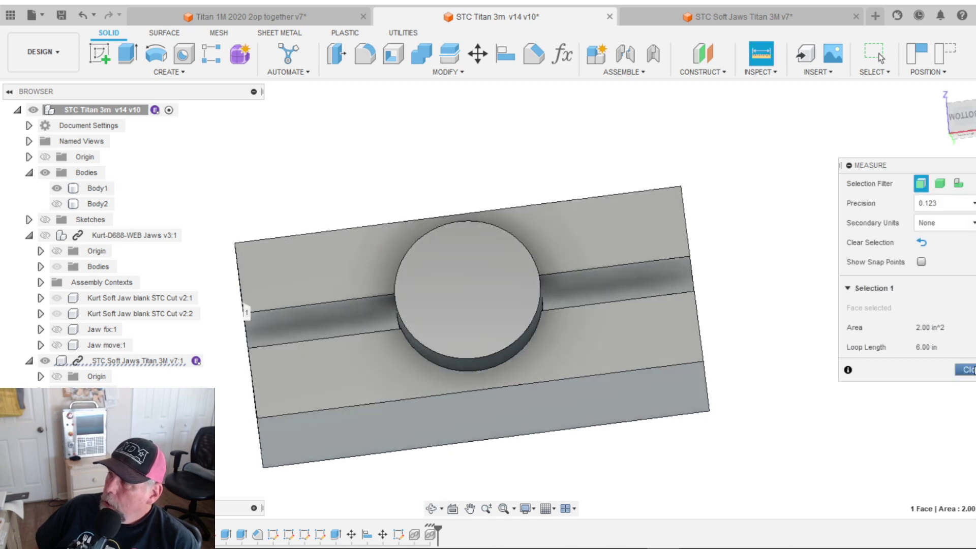
left_click(969, 370)
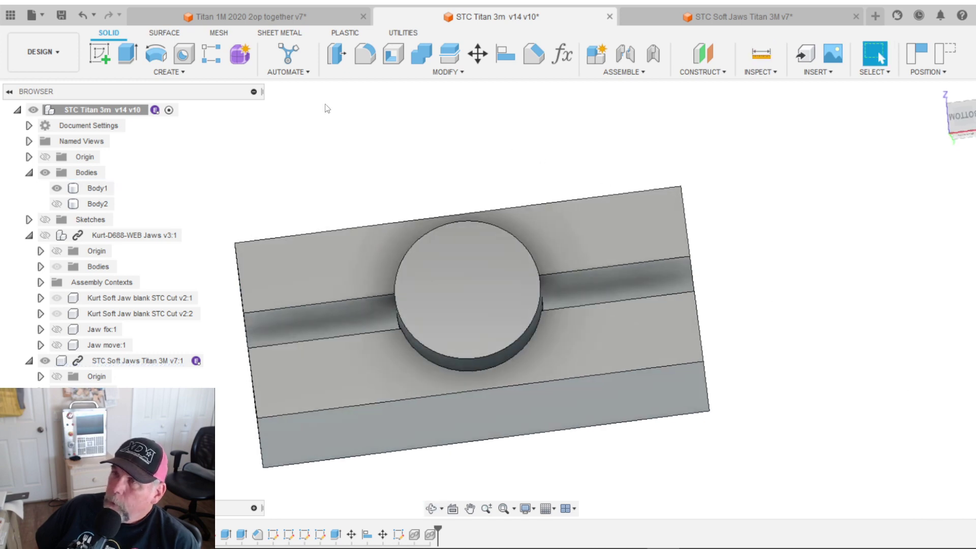
Step: From the bottom ViewCube view, create a new drawing From Design of the STC Titan 3m model
left_click(39, 17)
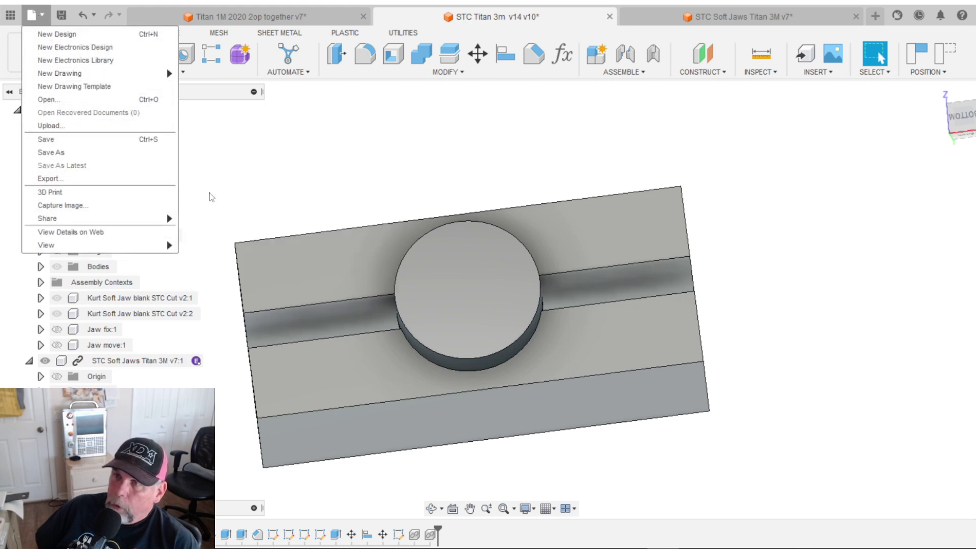
left_click(311, 182)
left_click(956, 118)
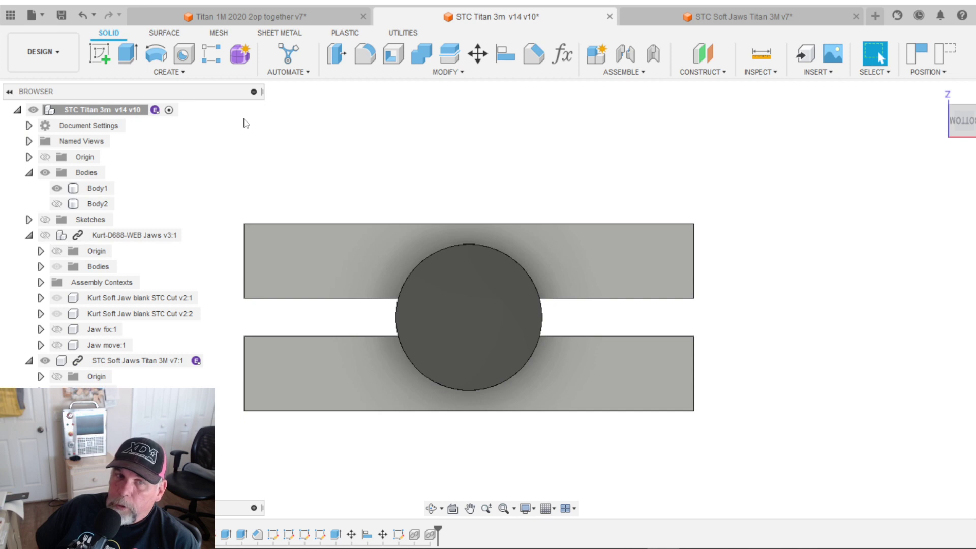
left_click(41, 47)
mouse_move(61, 224)
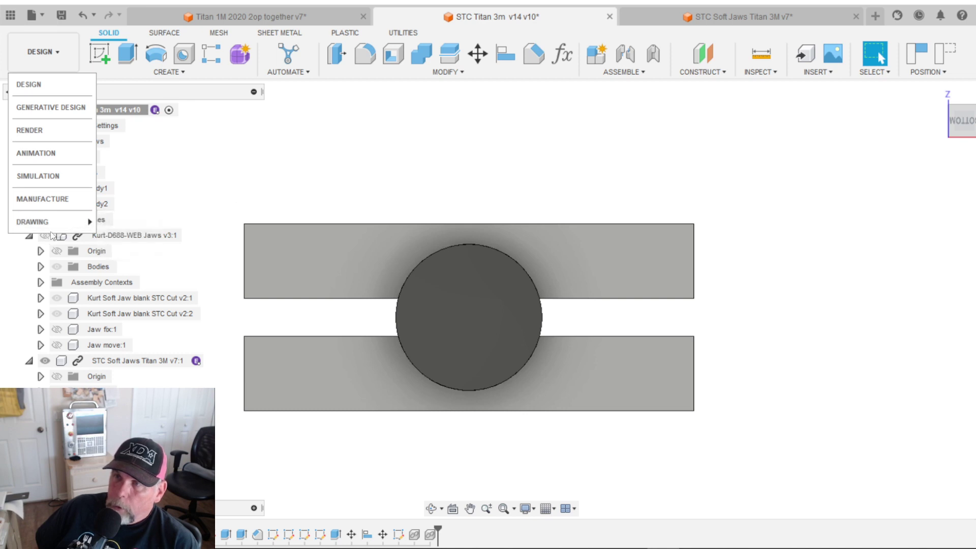
left_click(120, 219)
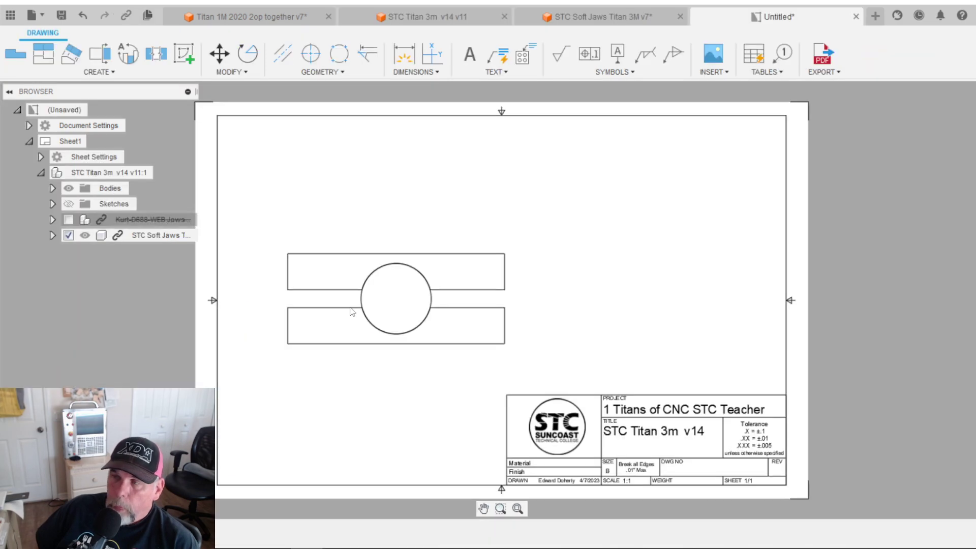
Step: Project a view above the base view and an isometric view at the sheet's upper right
scroll(370, 266, "up", 2)
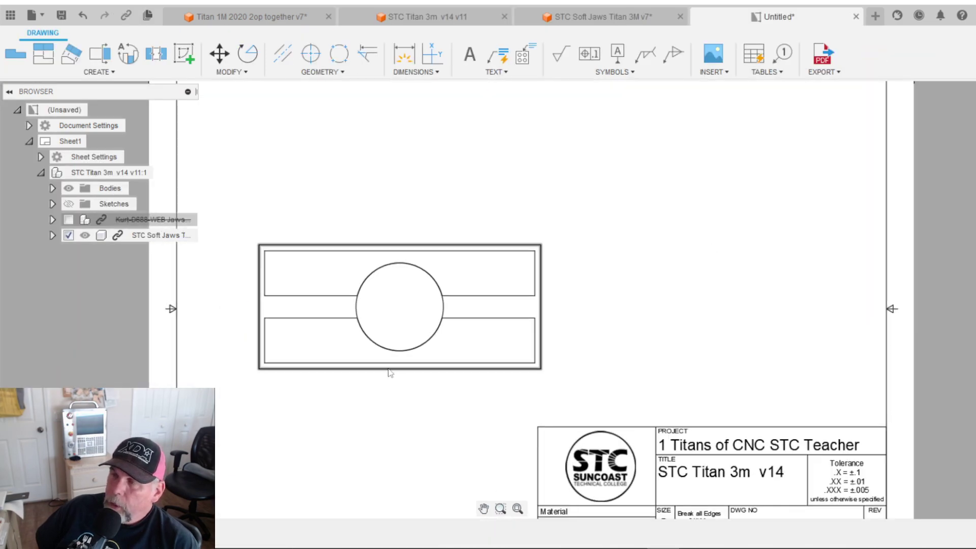
scroll(351, 341, "down", 3)
scroll(343, 337, "up", 4)
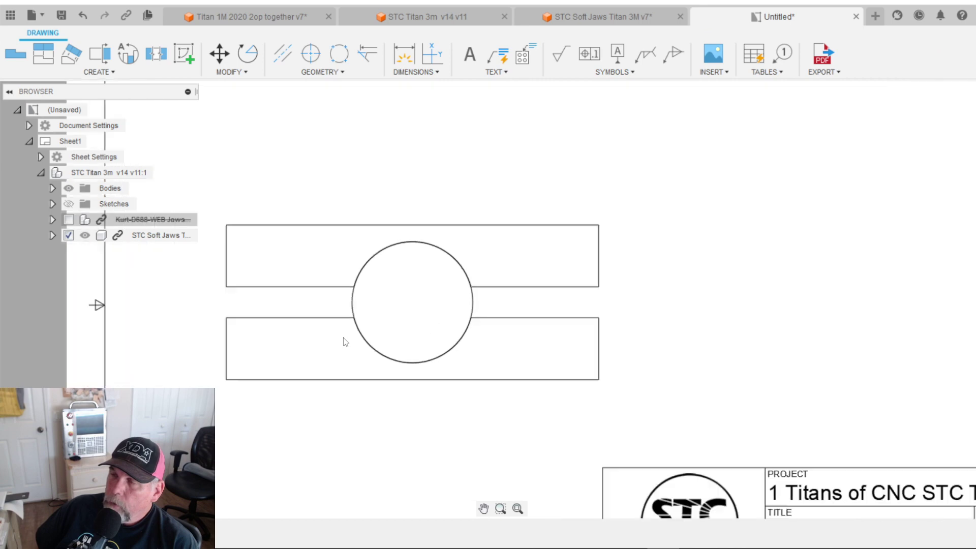
scroll(422, 333, "down", 4)
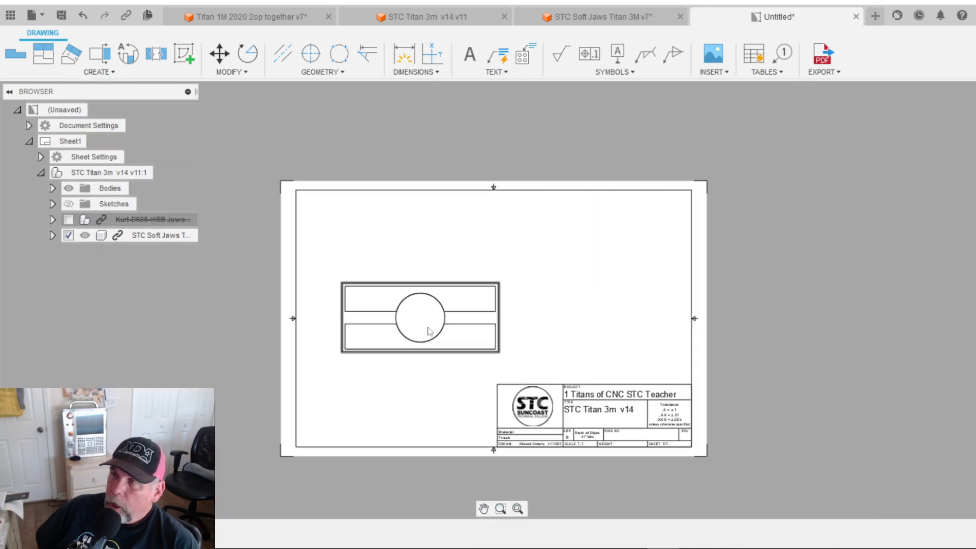
left_click(44, 54)
left_click(422, 304)
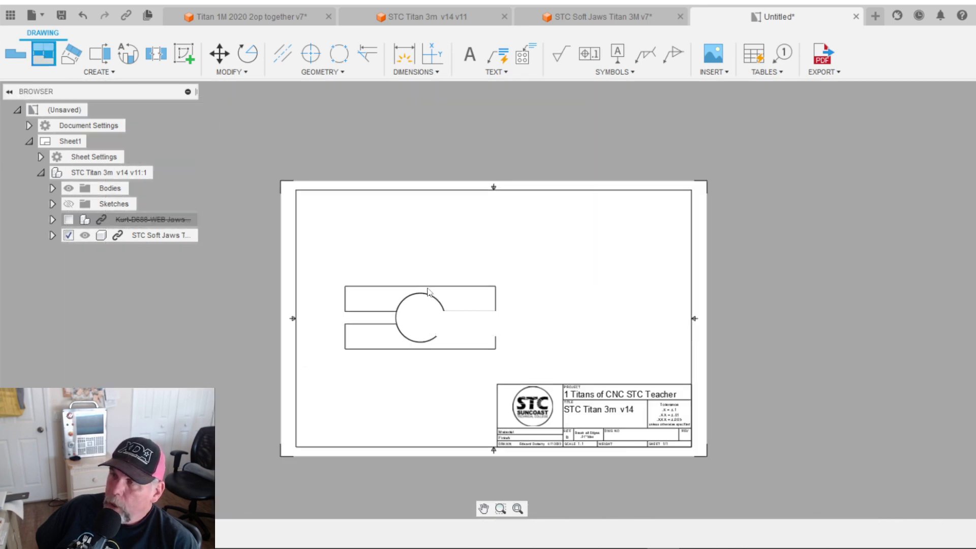
left_click(425, 235)
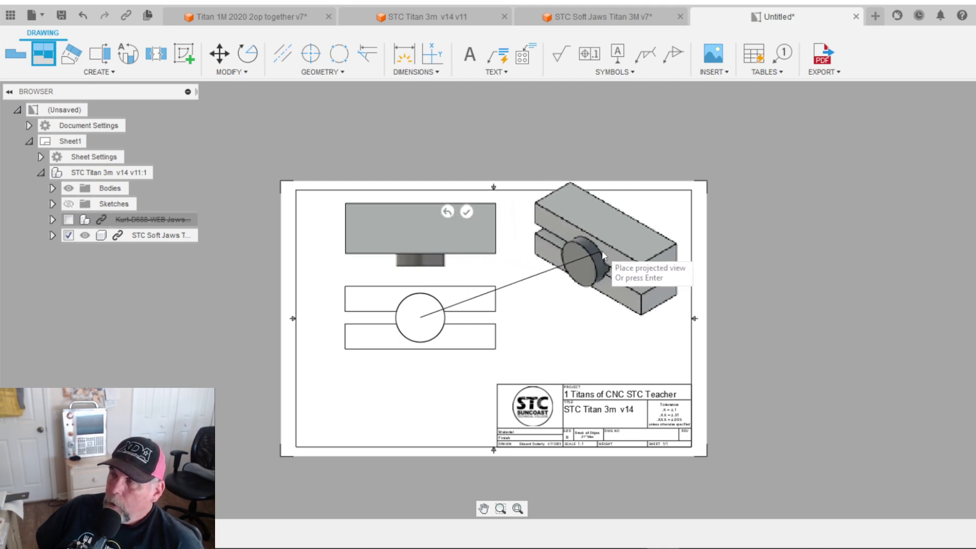
left_click(603, 265)
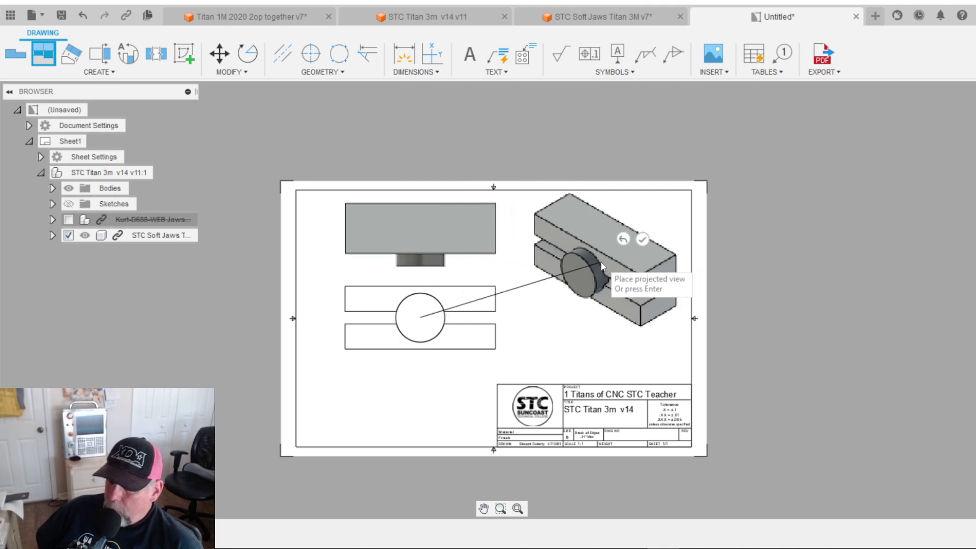
key("Return")
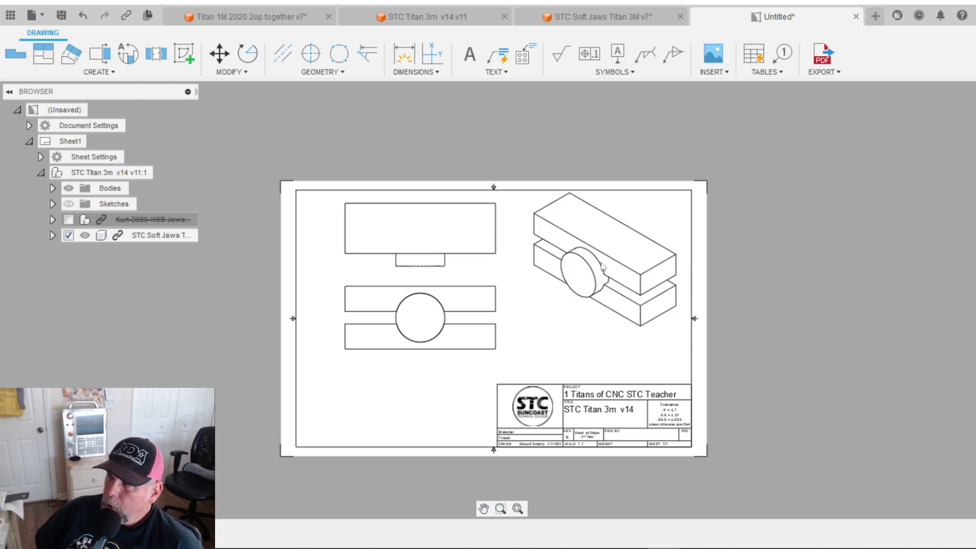
Step: Set the isometric view's style to Shaded
right_click(625, 254)
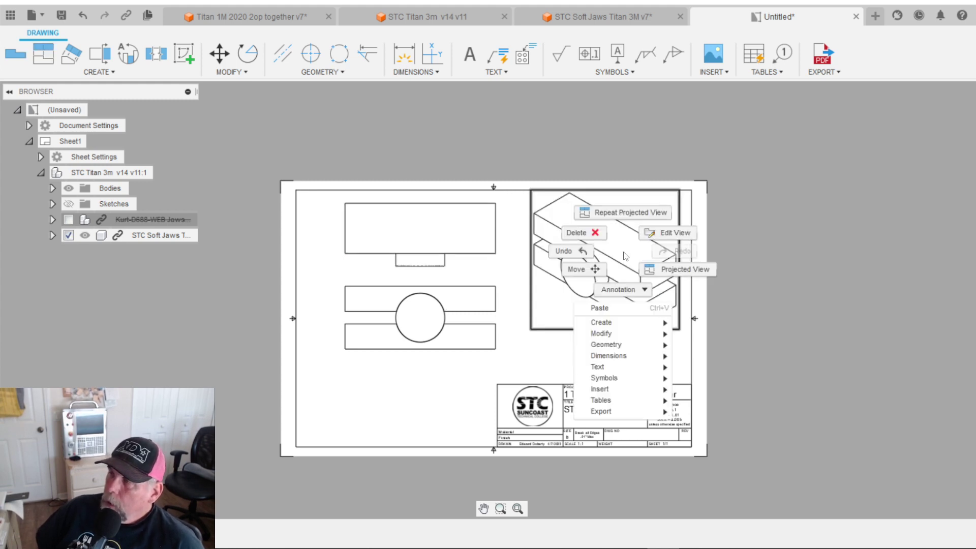
left_click(667, 239)
left_click(667, 240)
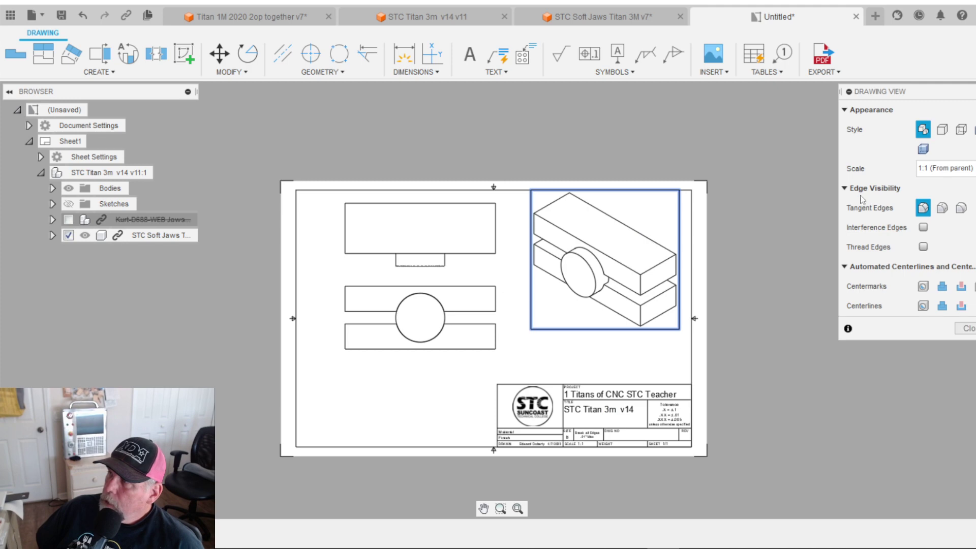
left_click(974, 130)
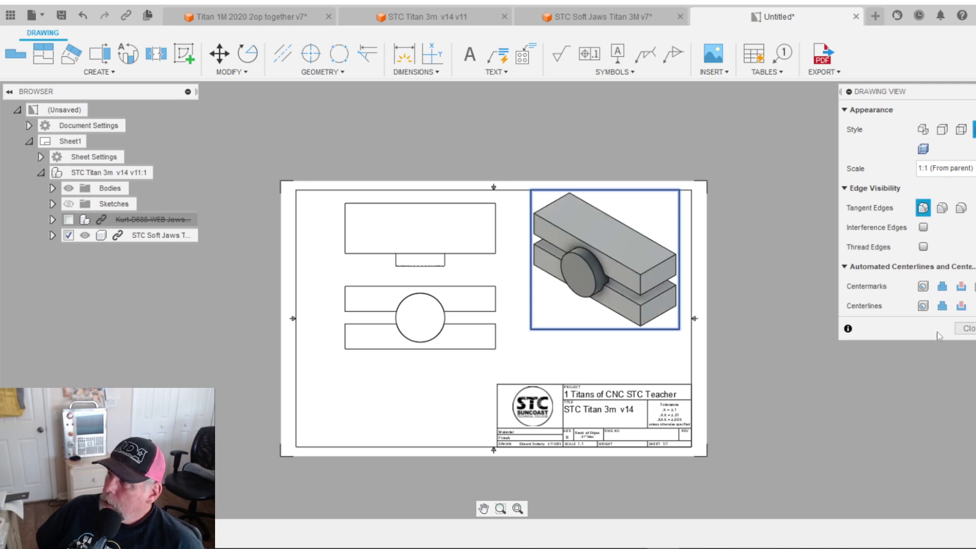
left_click(959, 331)
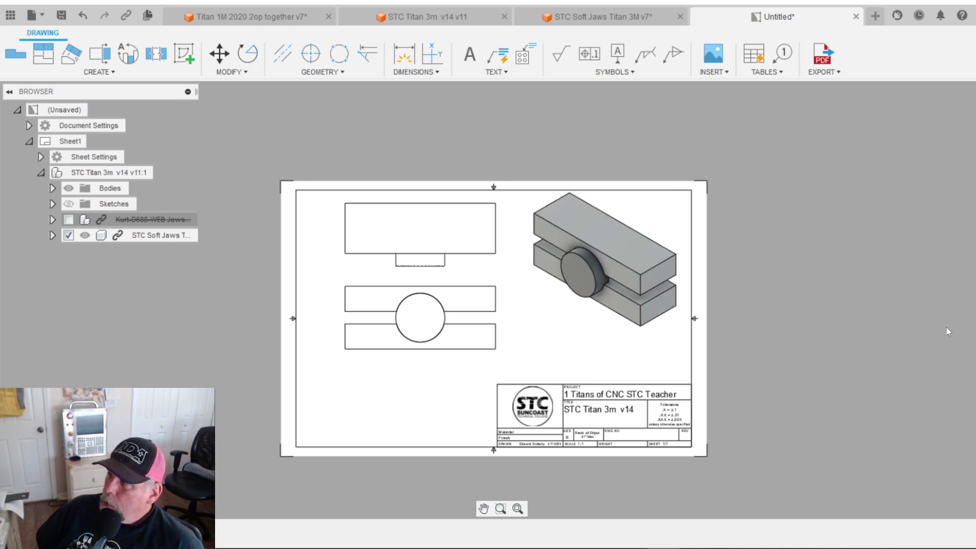
scroll(354, 239, "up", 3)
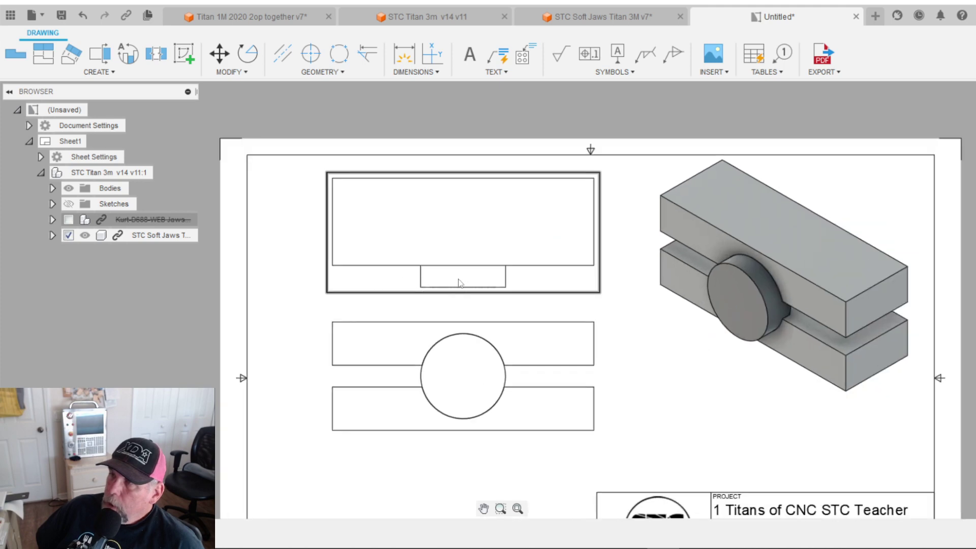
left_click(462, 242)
right_click(456, 229)
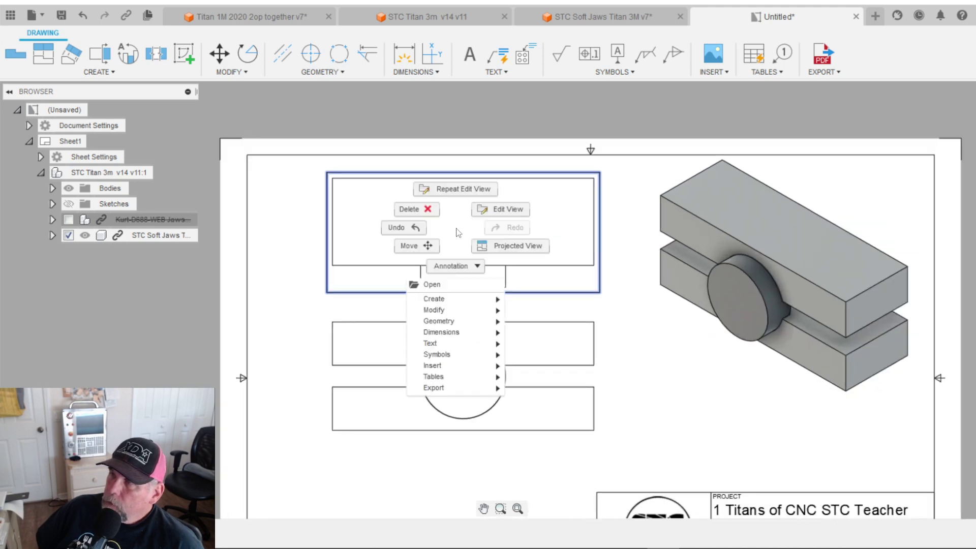
left_click(490, 215)
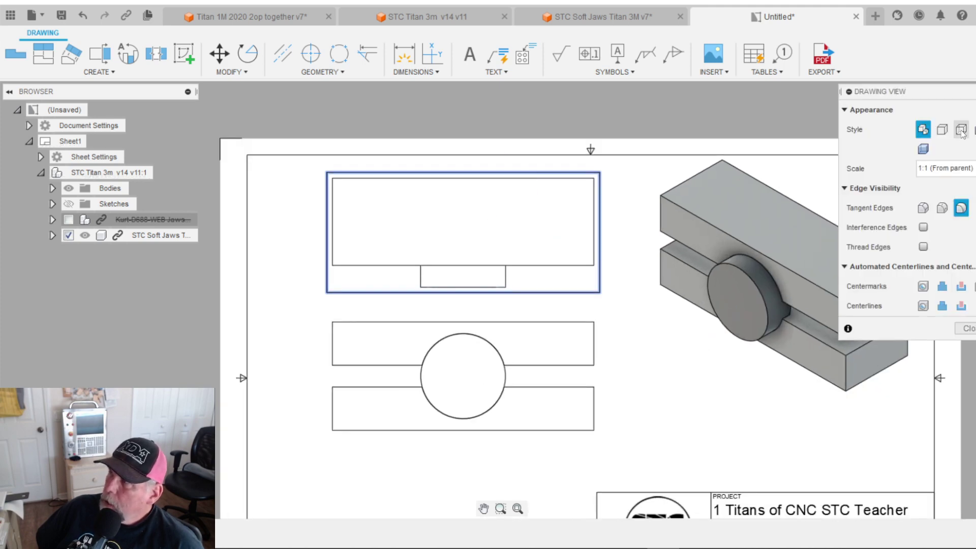
left_click(961, 130)
left_click(966, 328)
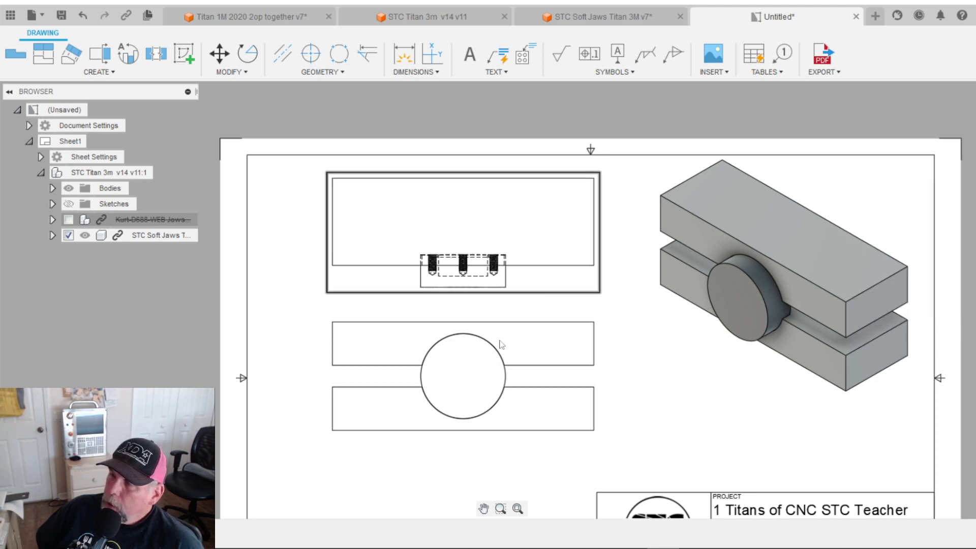
scroll(532, 403, "down", 2)
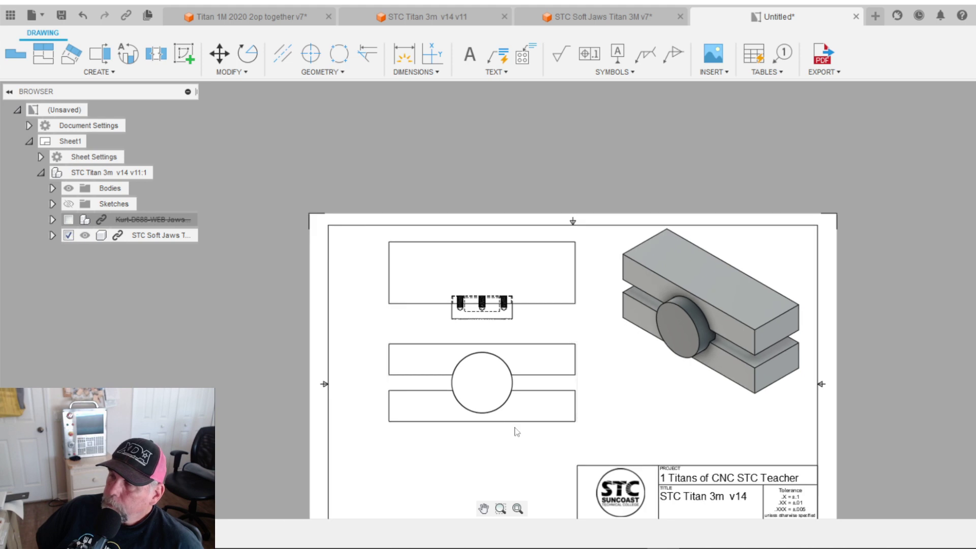
scroll(481, 413, "up", 2)
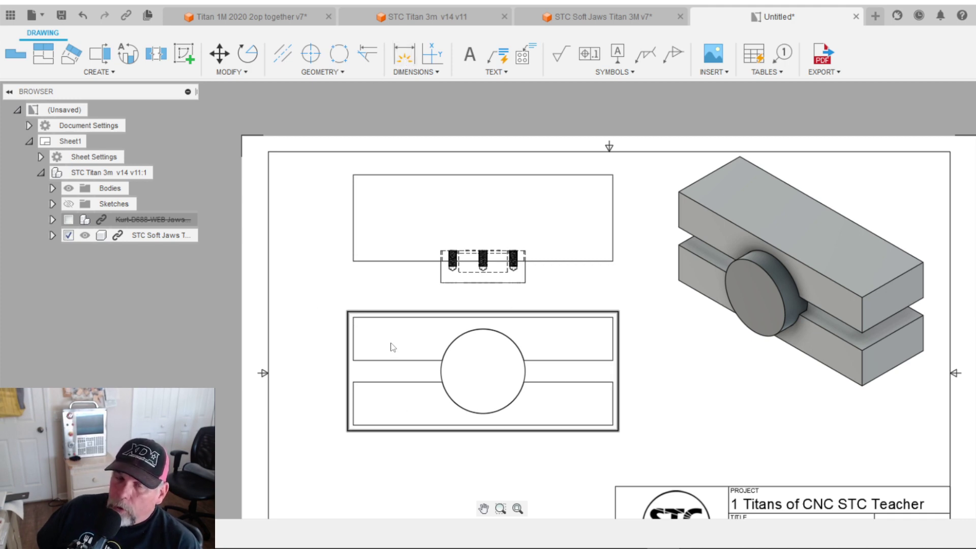
Step: Dimension the middle view: 3.000in horizontal, 1.250in vertical and .500in jaw gap
left_click(404, 54)
left_click(353, 331)
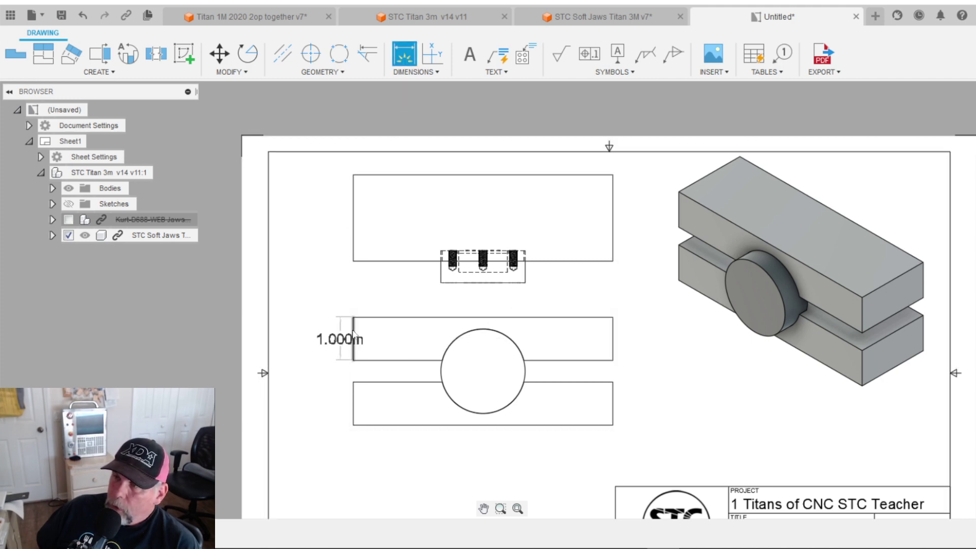
left_click(483, 370)
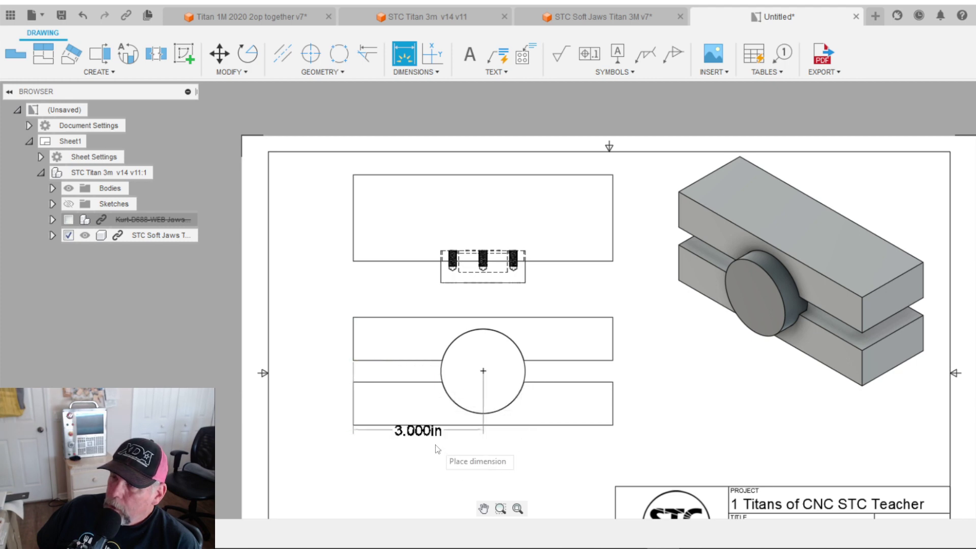
left_click(452, 460)
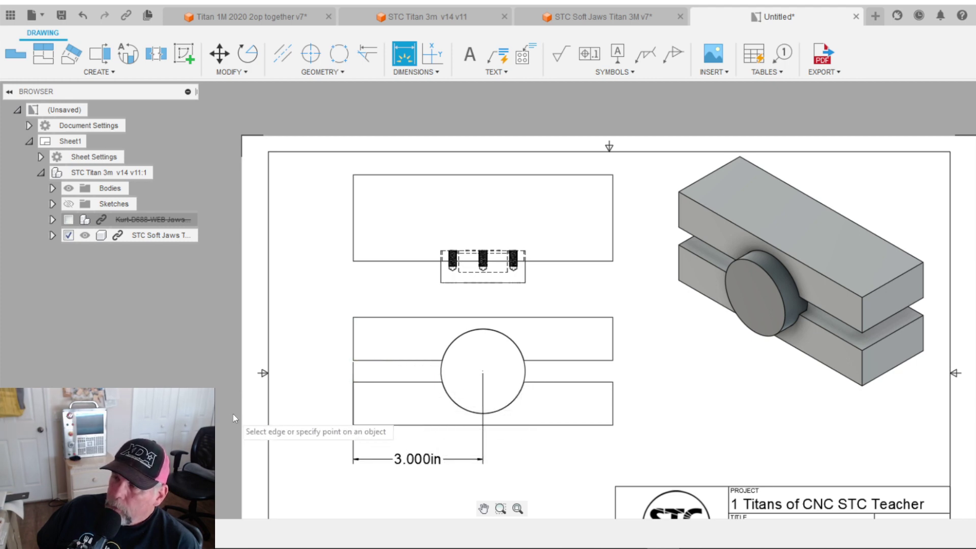
left_click(353, 317)
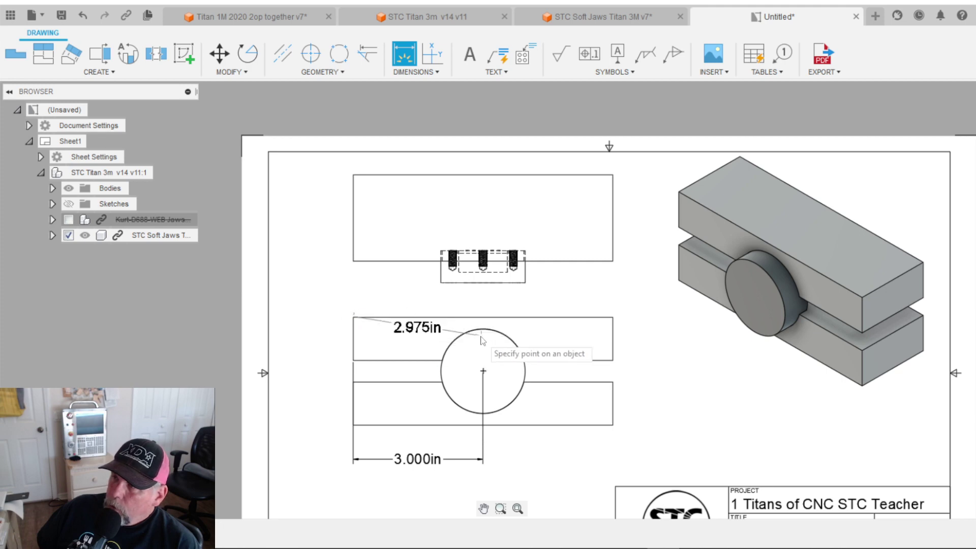
left_click(483, 372)
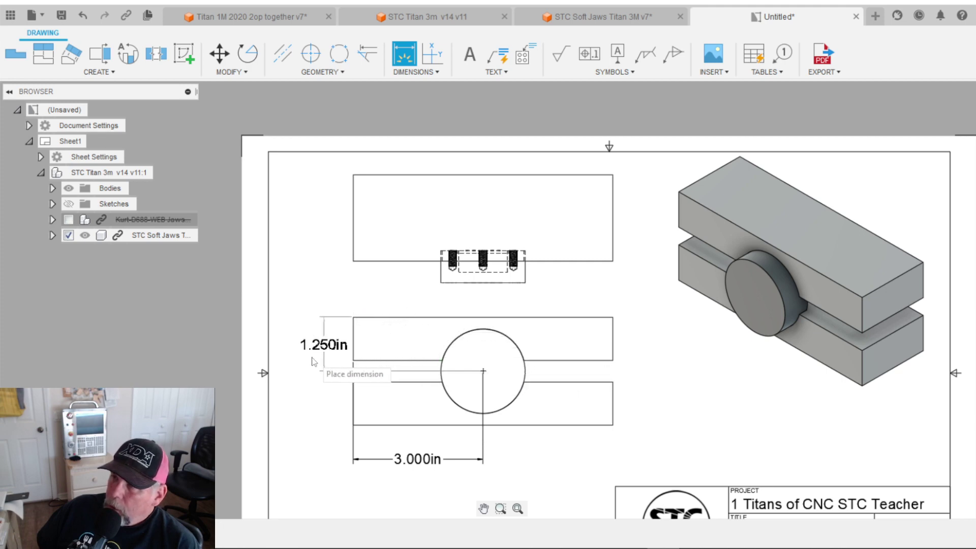
left_click(288, 359)
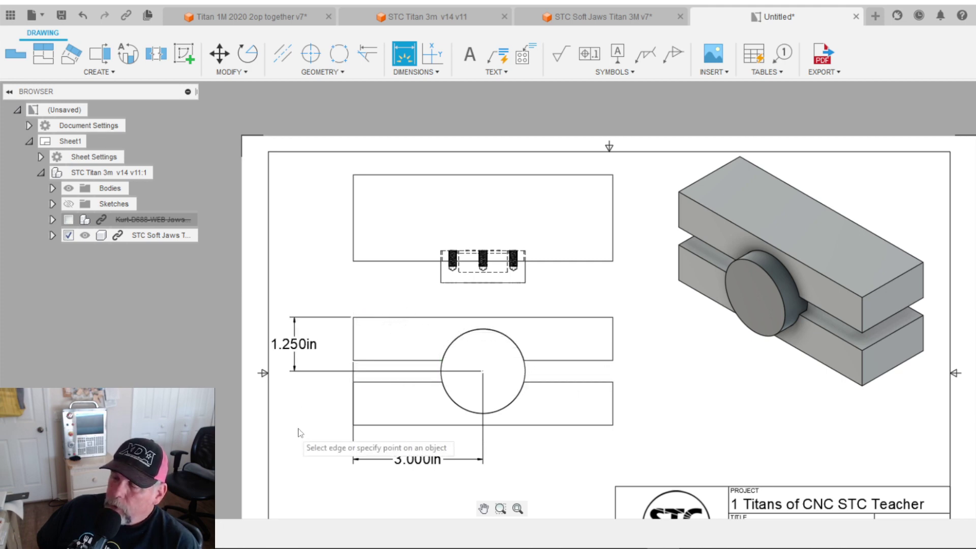
left_click(612, 360)
left_click(613, 382)
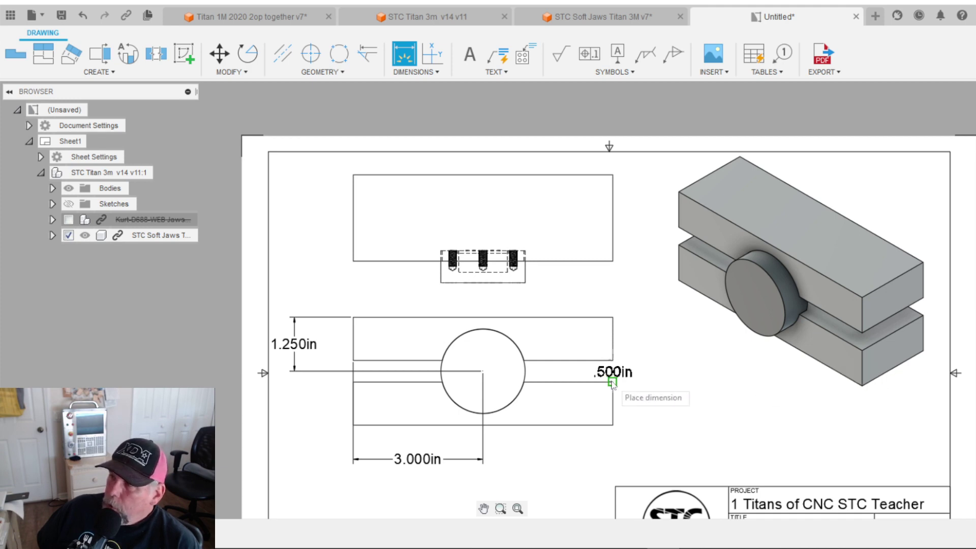
left_click(642, 381)
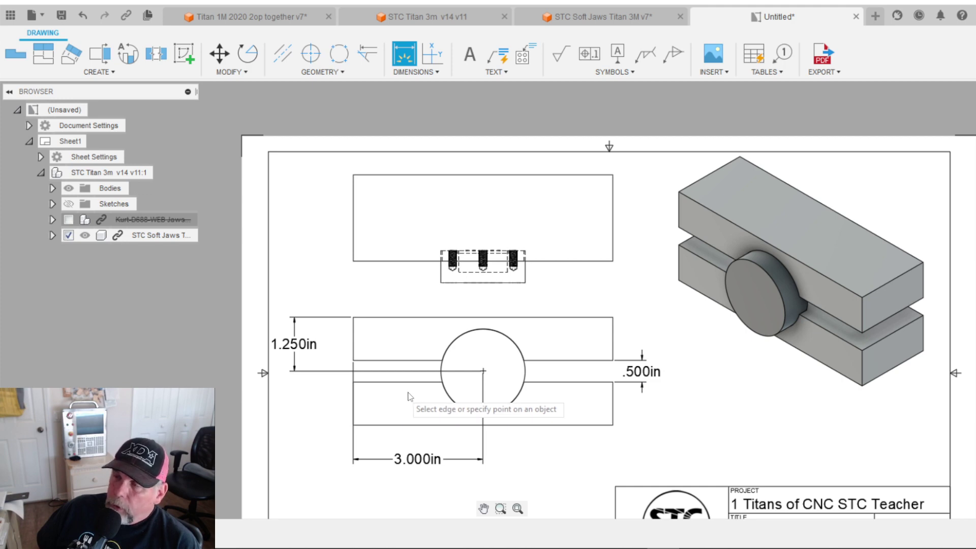
Step: Try further dimensions on the circle and edges, discarding the unwanted 2.056in and 1.000in ones
left_click(593, 382)
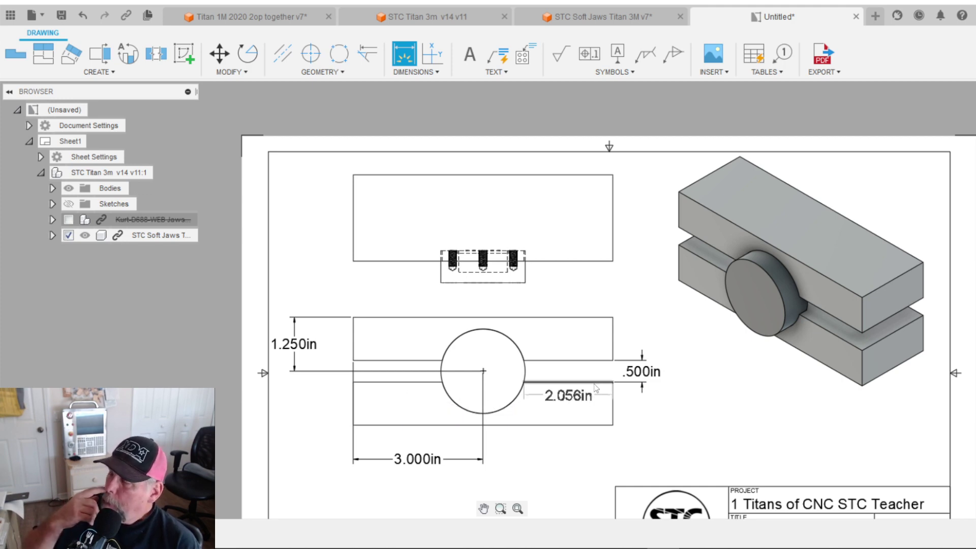
key("Escape")
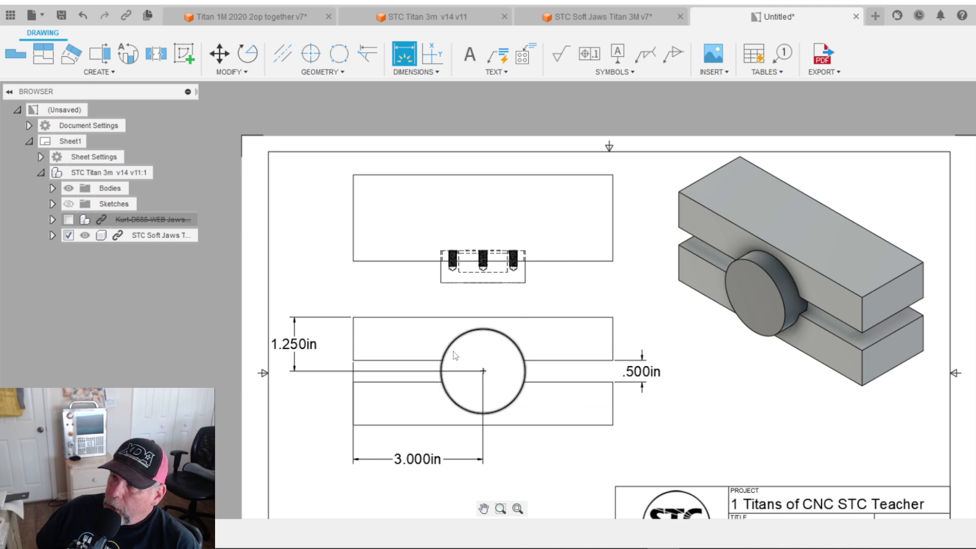
left_click(453, 350)
key("Escape")
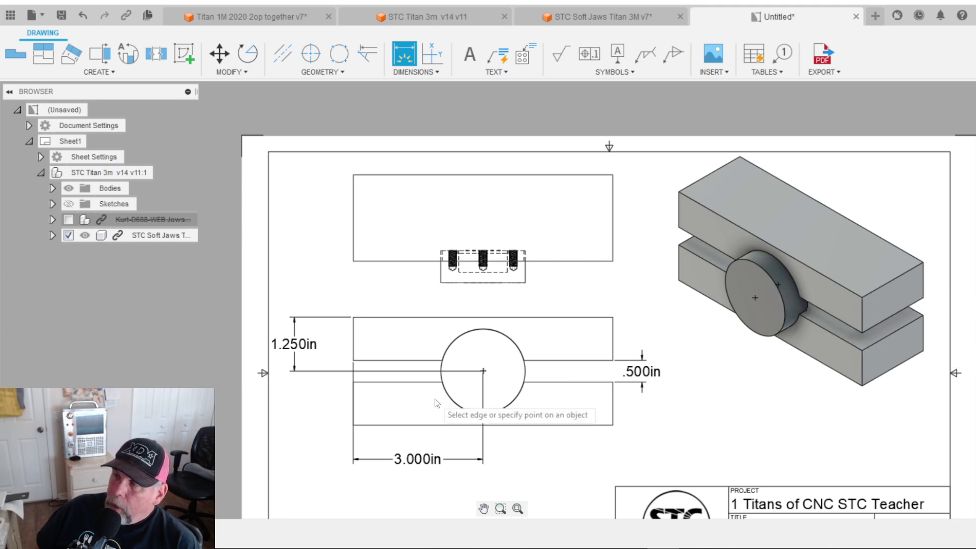
left_click(430, 382)
key("Escape")
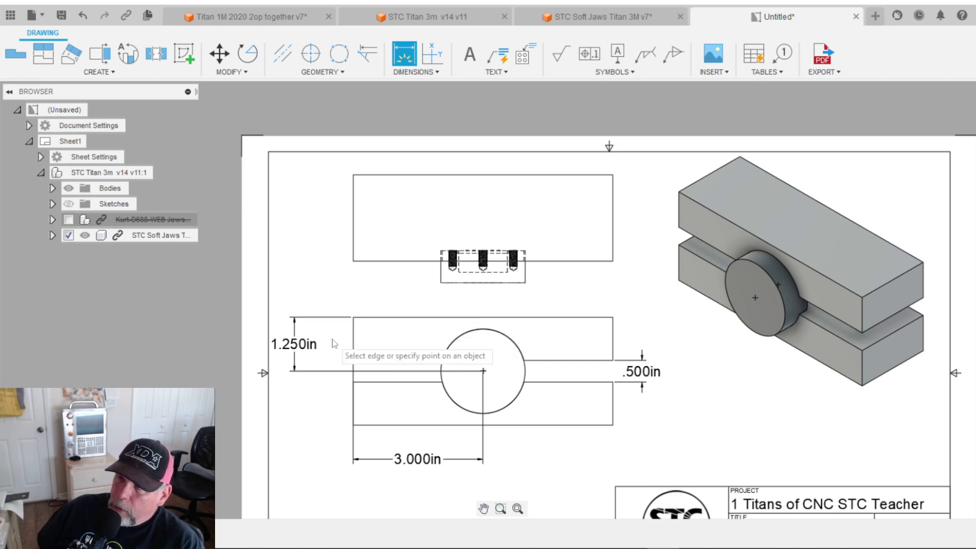
left_click(353, 340)
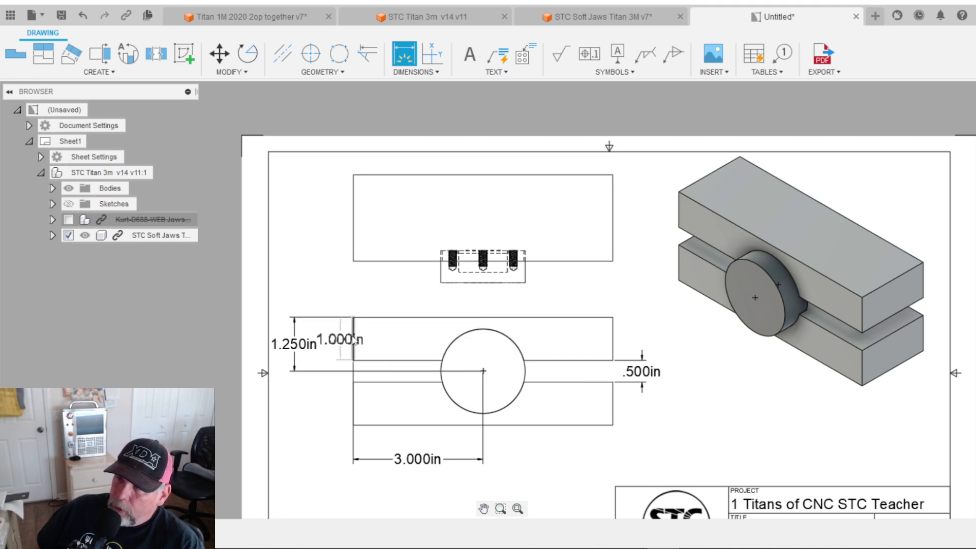
key("Escape")
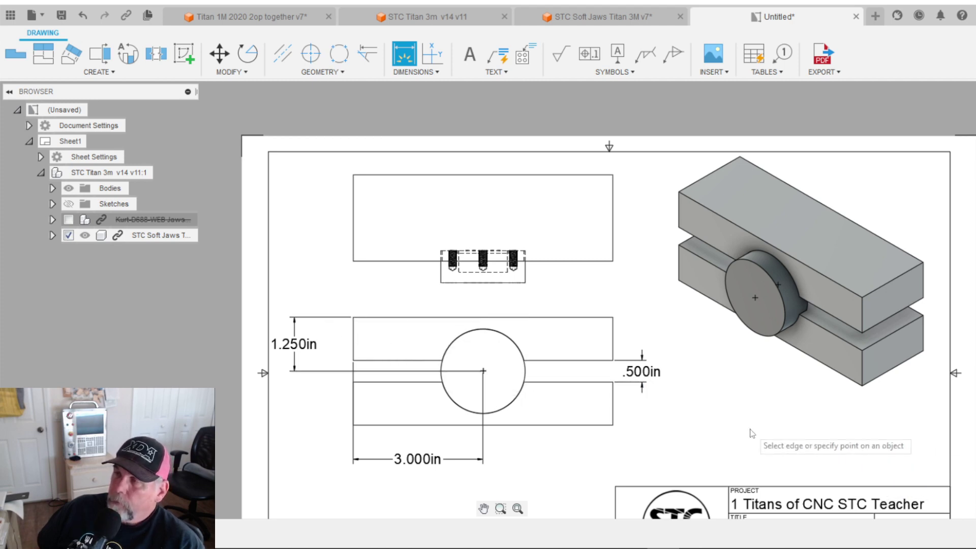
Step: Save the drawing as 'STC Titan 3m v14 Drawing' and switch to the Soft Jaws design
scroll(682, 410, "down", 1)
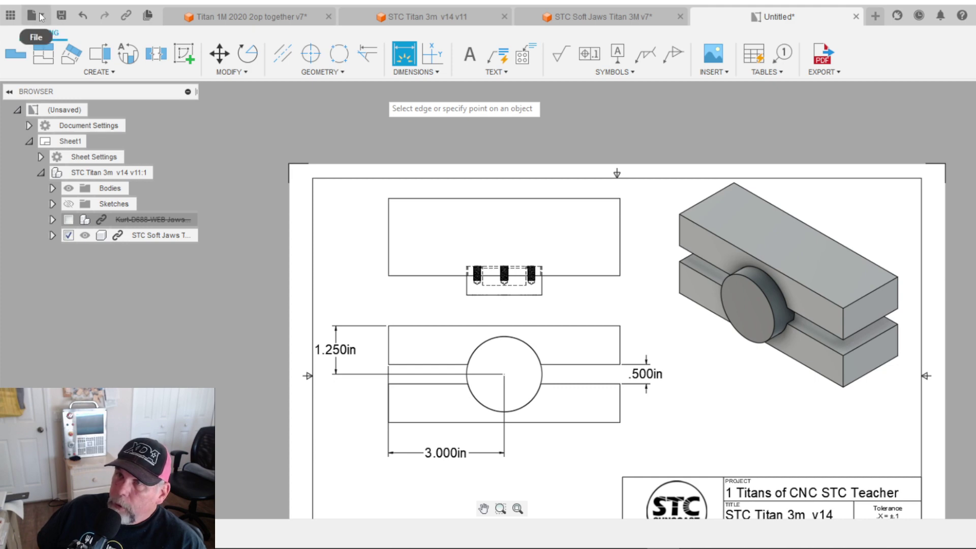
left_click(41, 18)
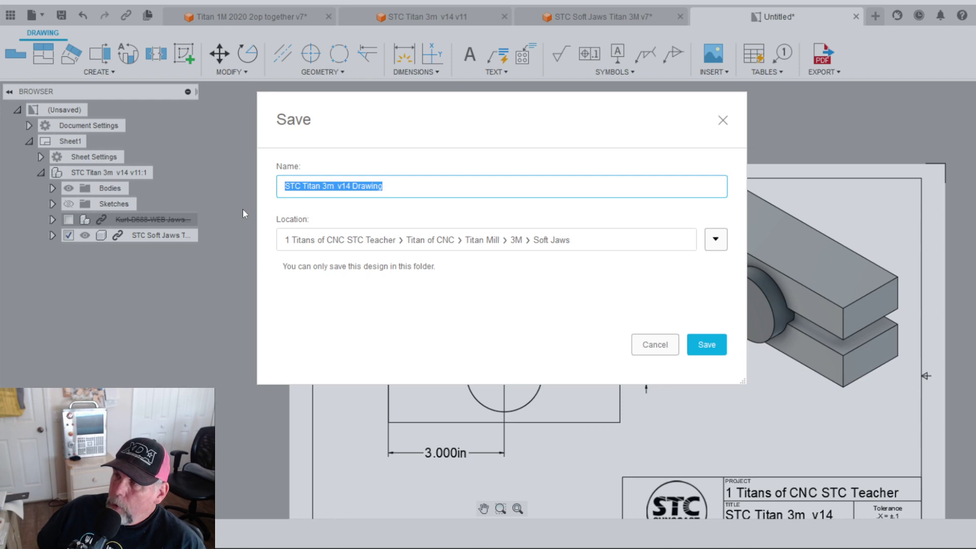
left_click(704, 346)
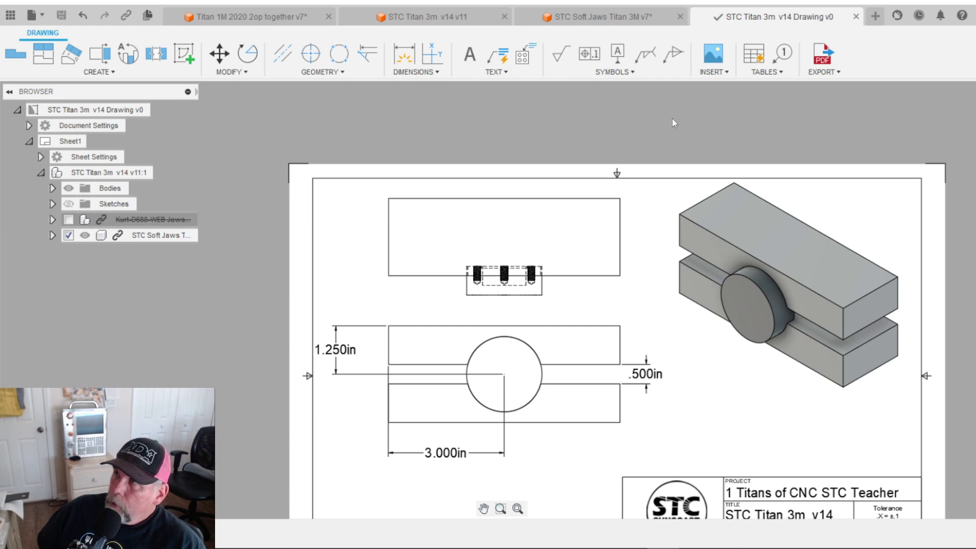
left_click(607, 18)
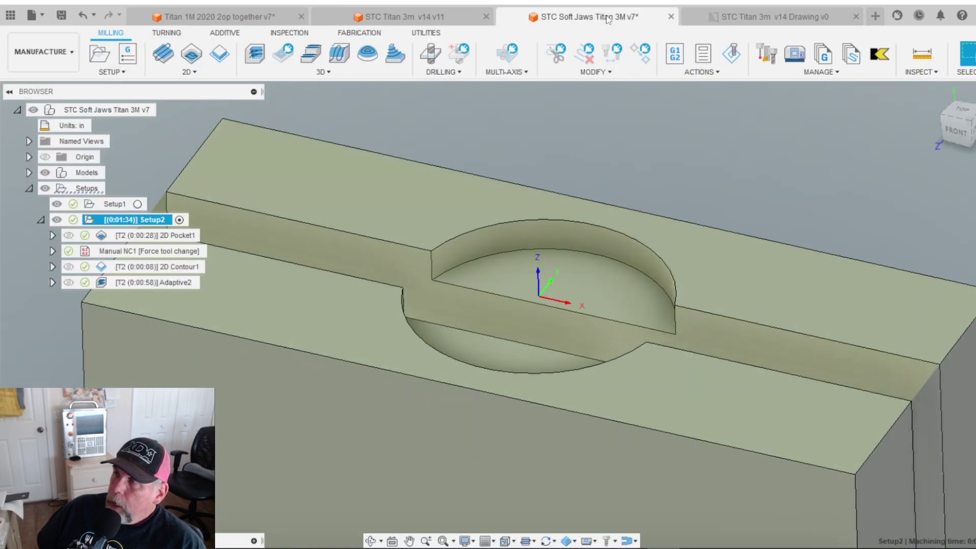
Step: Switch to the STC Titan 3m v14 v11 design in the Manufacture workspace
left_click(447, 17)
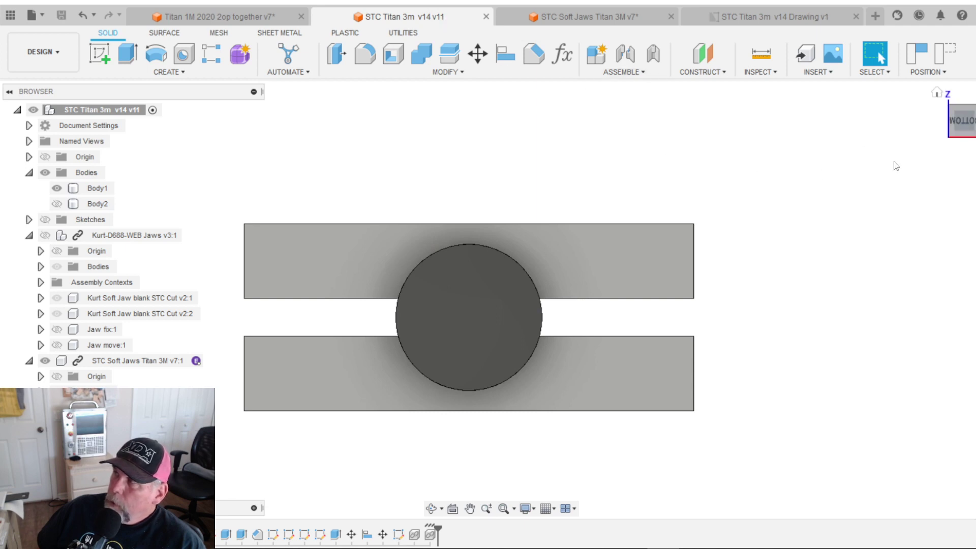
mouse_move(193, 365)
left_click(55, 52)
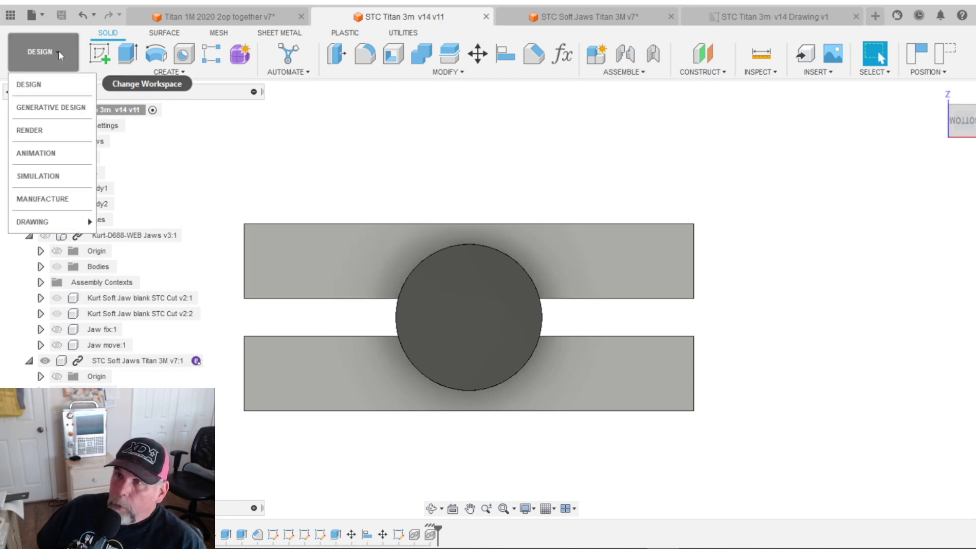
left_click(66, 202)
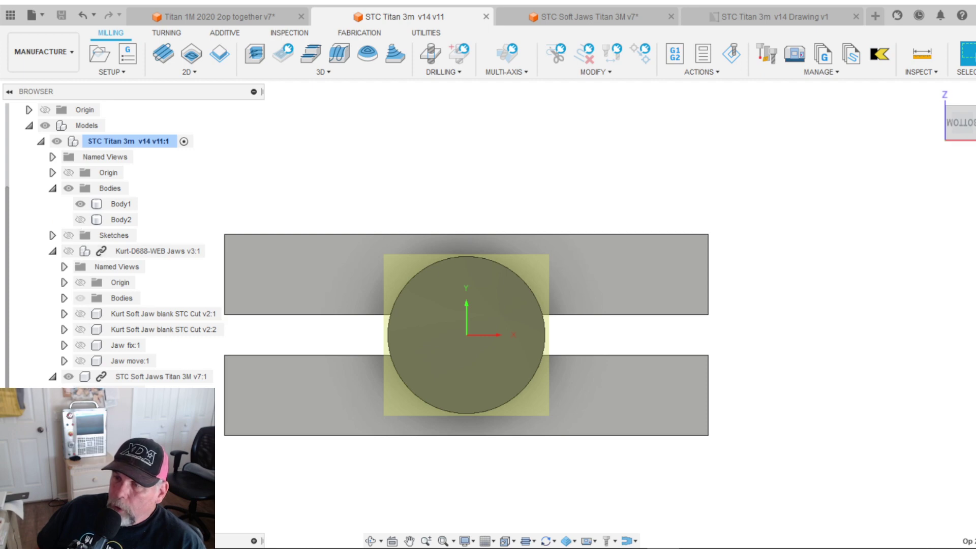
Step: Toggle toolpath display, synchronize with the active setup, hide Body1, and return to the drawing
left_click(534, 542)
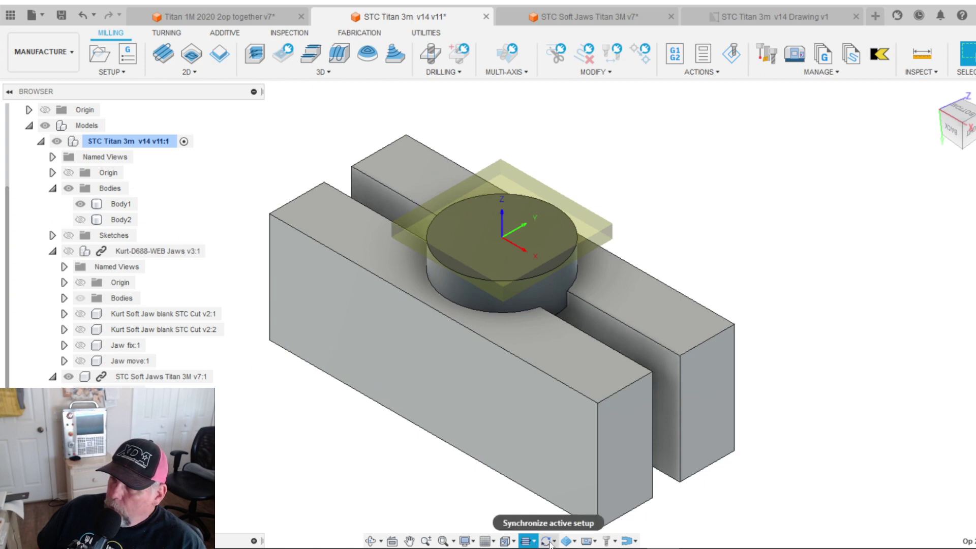
left_click(552, 543)
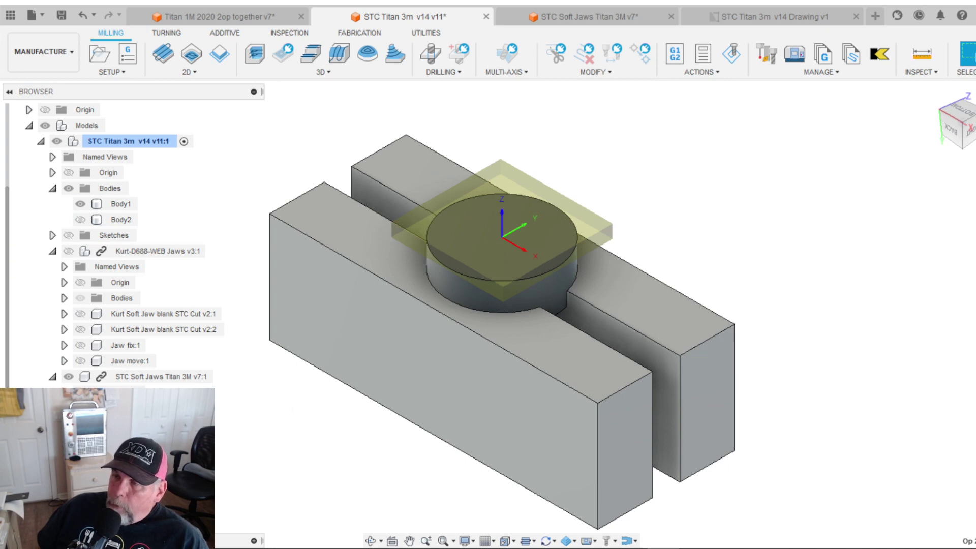
left_click(87, 204)
left_click(83, 200)
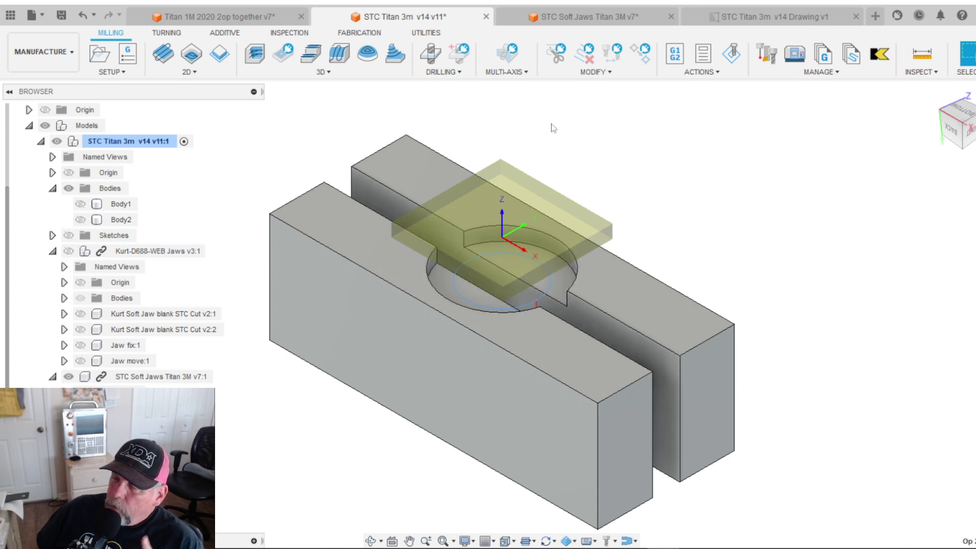
left_click(744, 16)
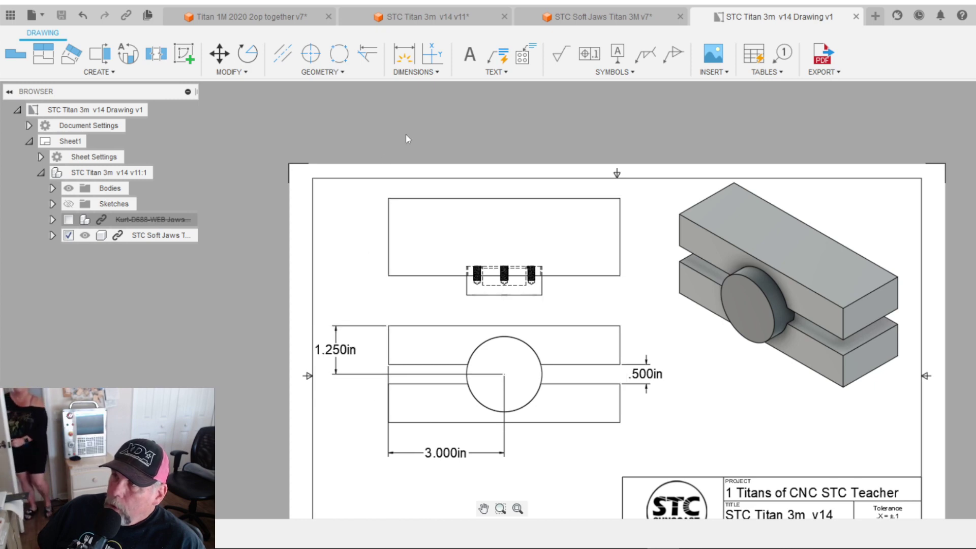
Step: Add a one-line note 'Z0 = +.750 up from parallel' below the .500in dimension
left_click(469, 54)
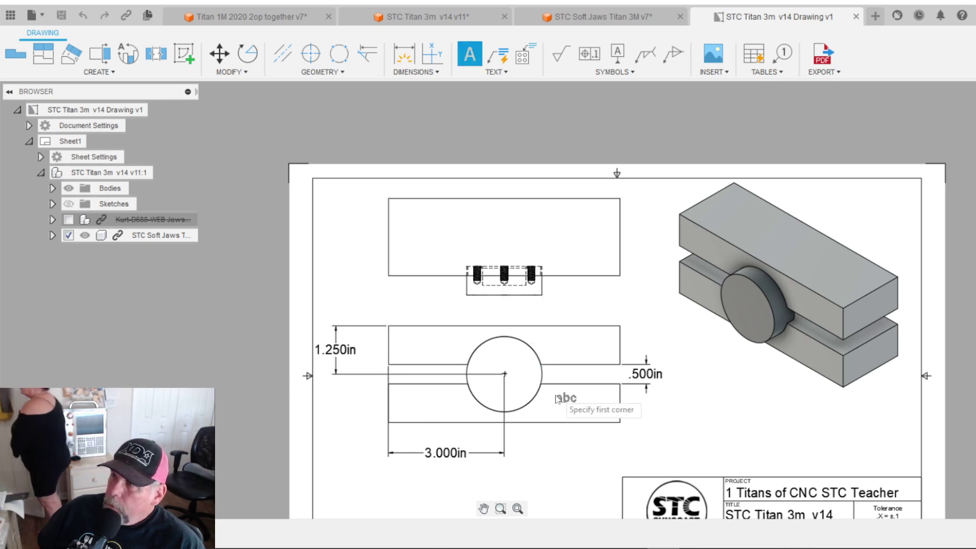
left_click(665, 412)
left_click(800, 438)
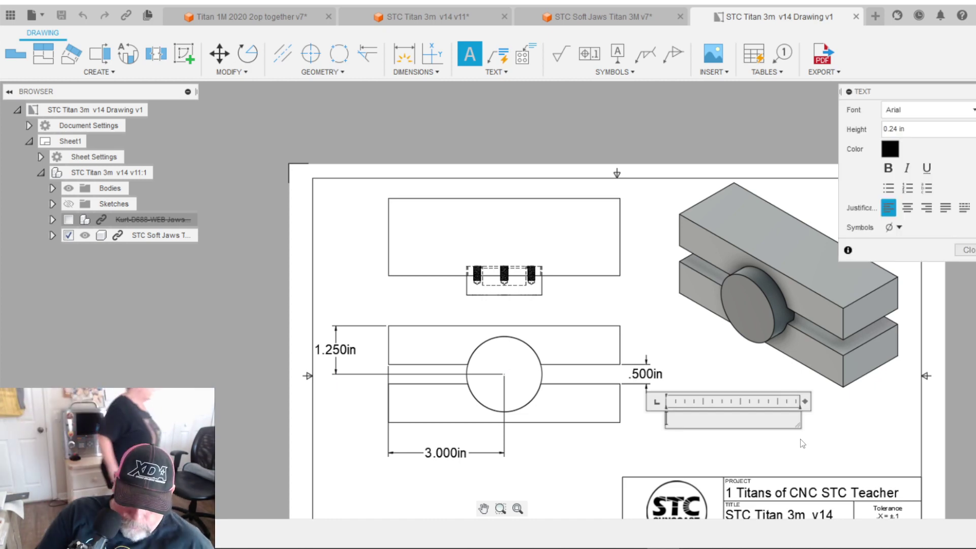
type("Z0")
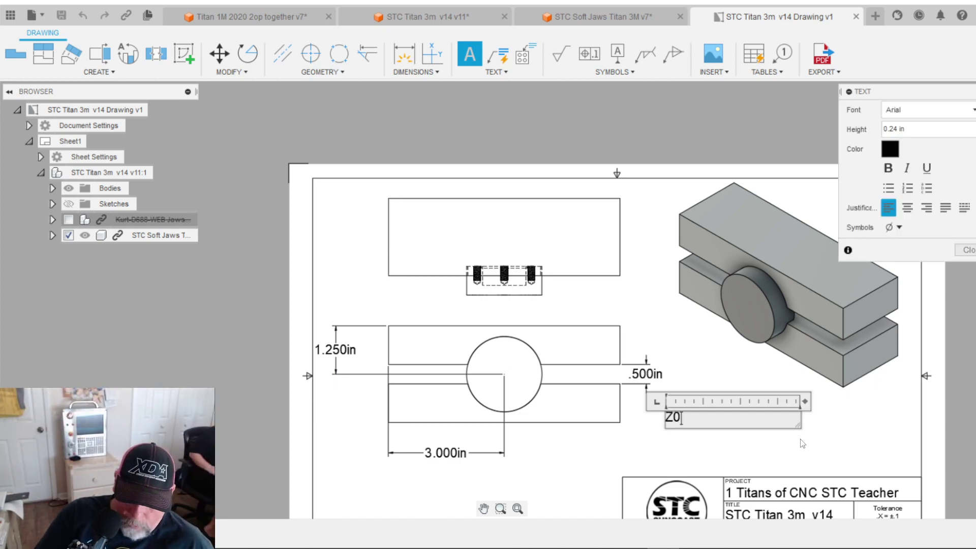
type(" =")
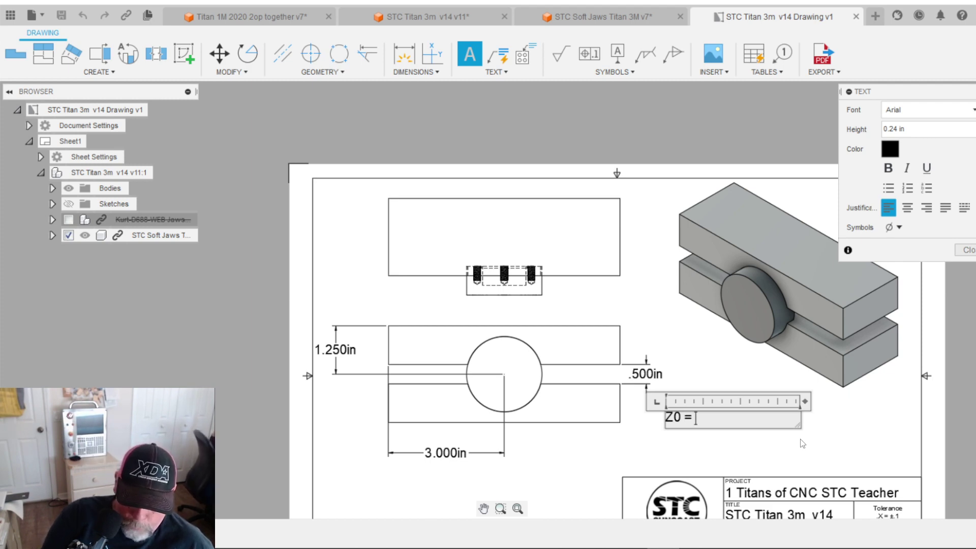
type(" +.")
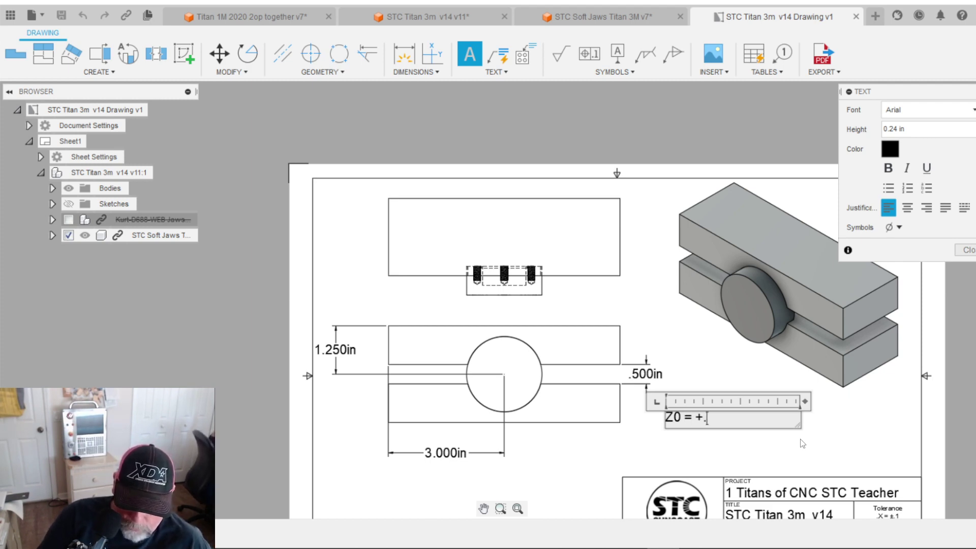
type("750")
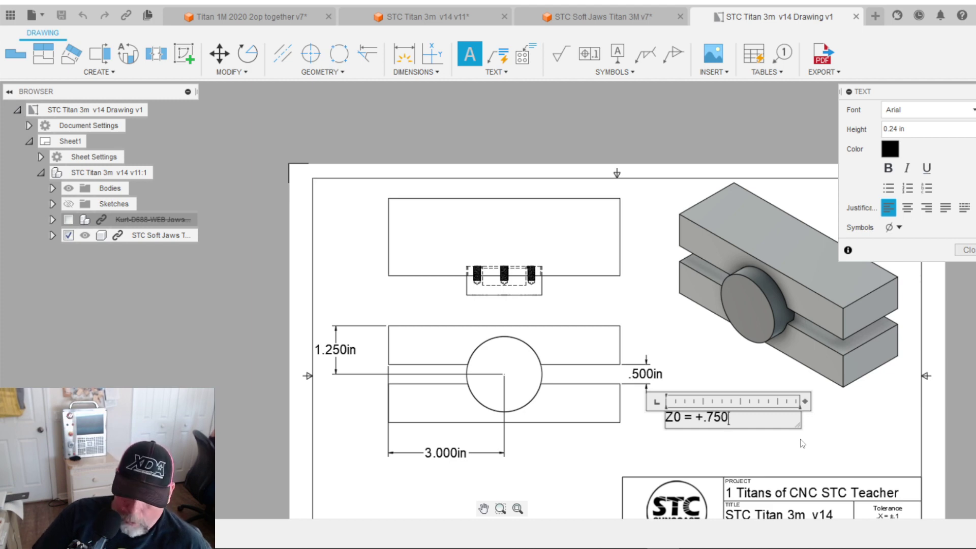
type(" up fr")
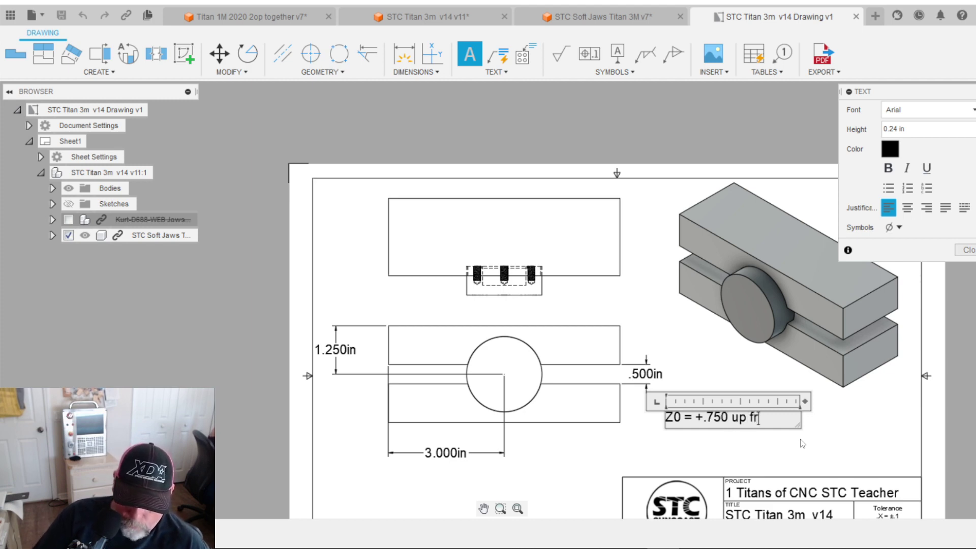
type("om ")
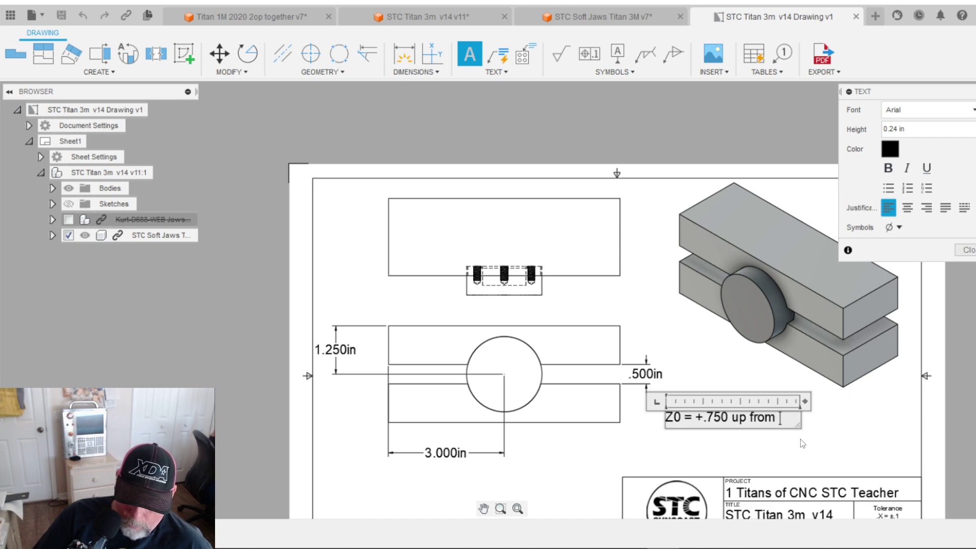
type("parallel")
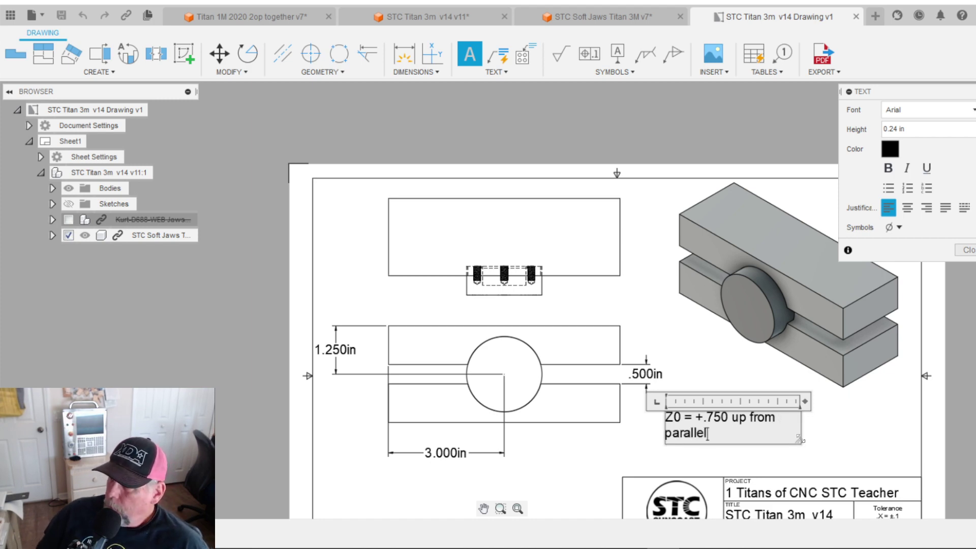
left_click_drag(800, 439, 837, 436)
left_click(840, 447)
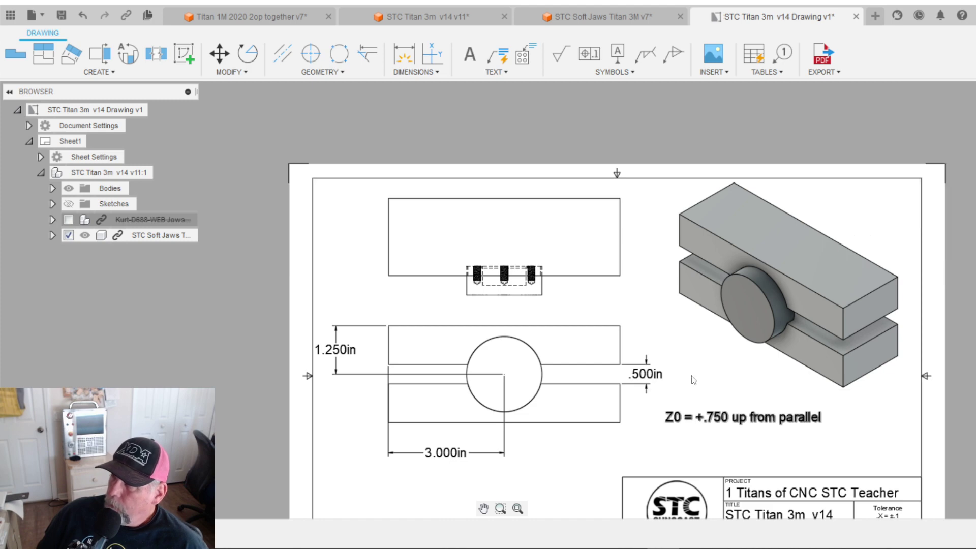
left_click(466, 18)
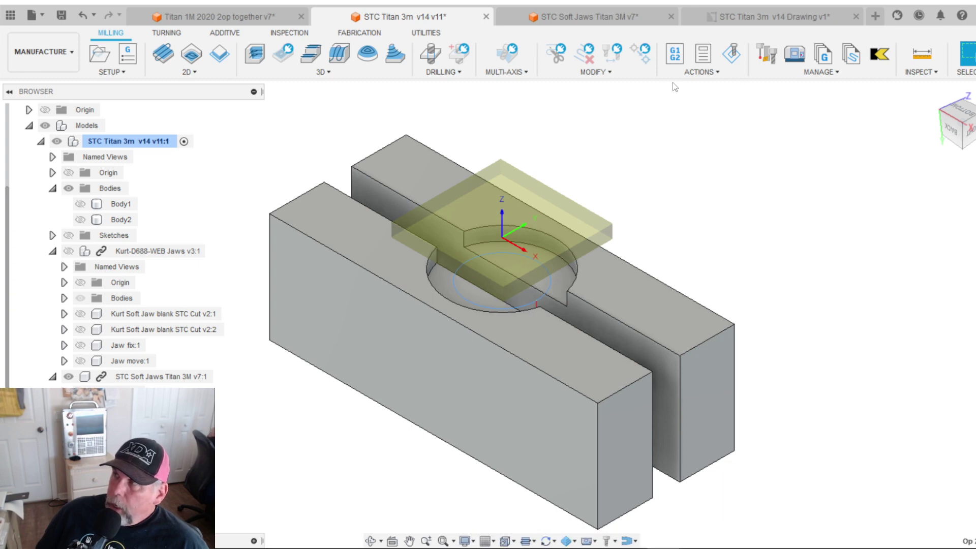
Step: Cancel a toolpath regenerate, then create the Op 2 G55 setup sheet posting only valid operations
left_click(706, 73)
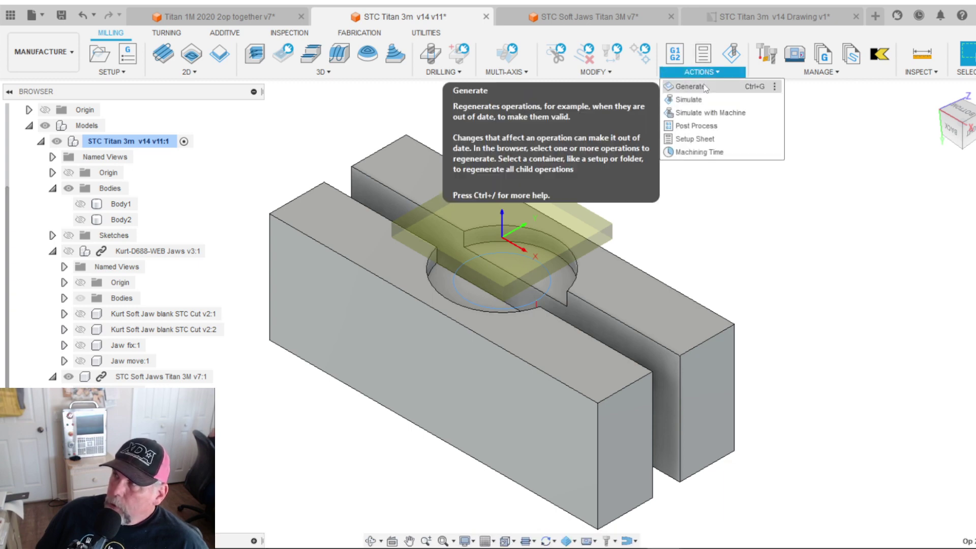
left_click(690, 86)
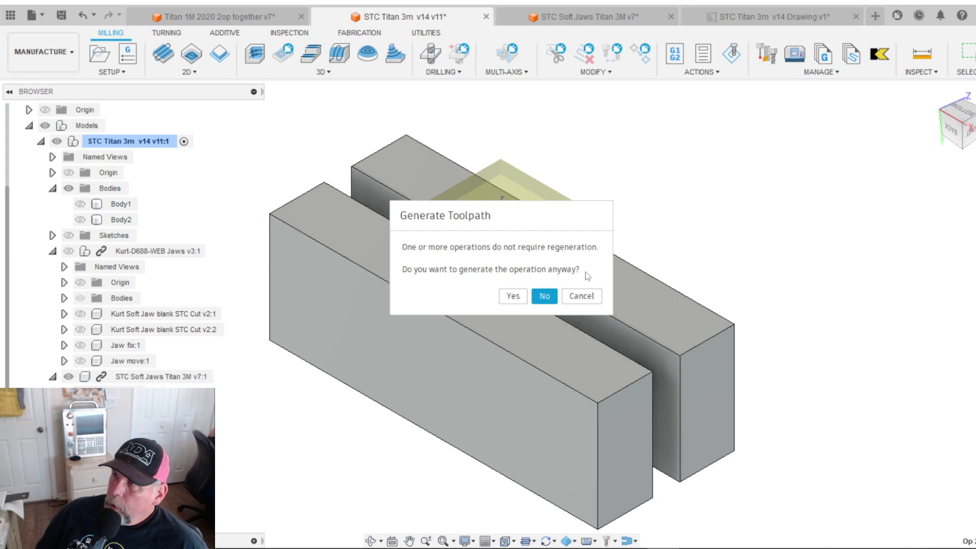
left_click(581, 295)
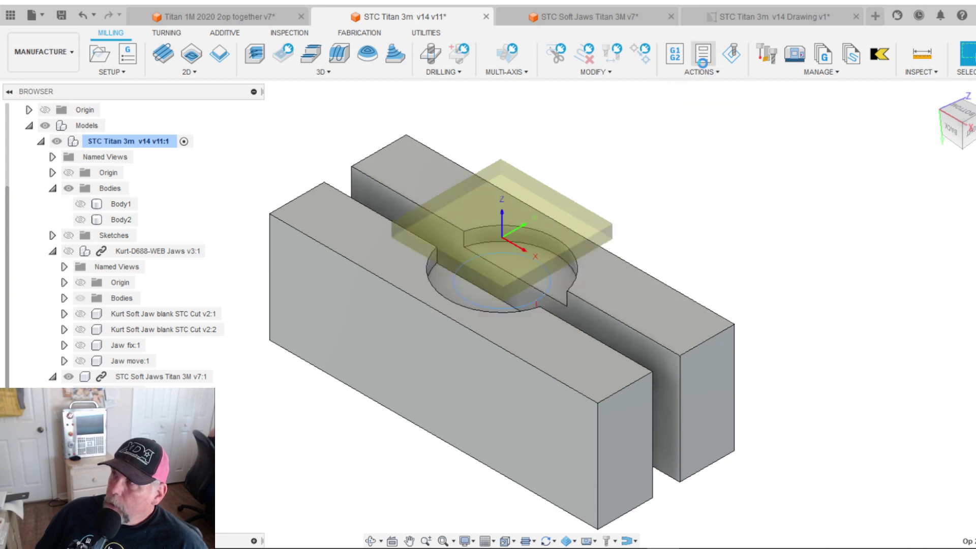
left_click(703, 60)
left_click(404, 298)
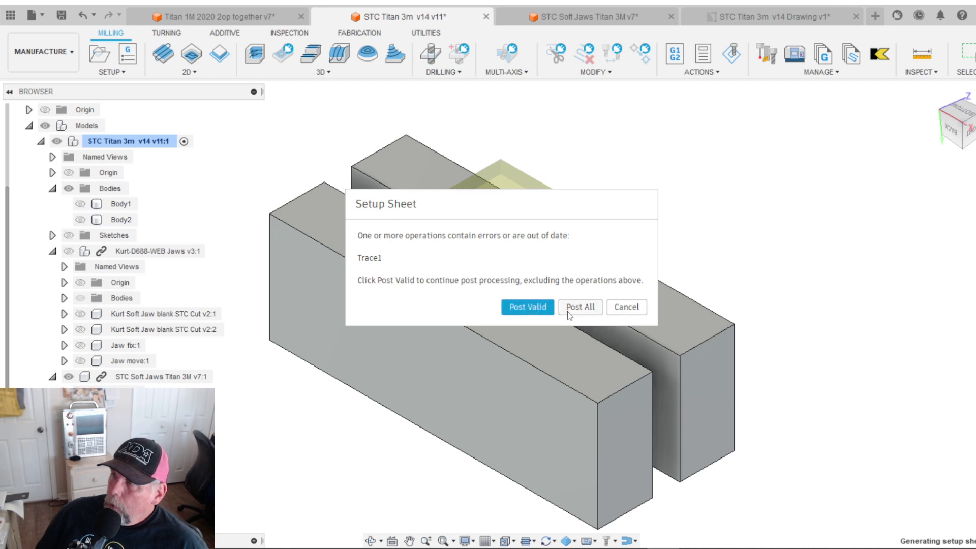
left_click(539, 311)
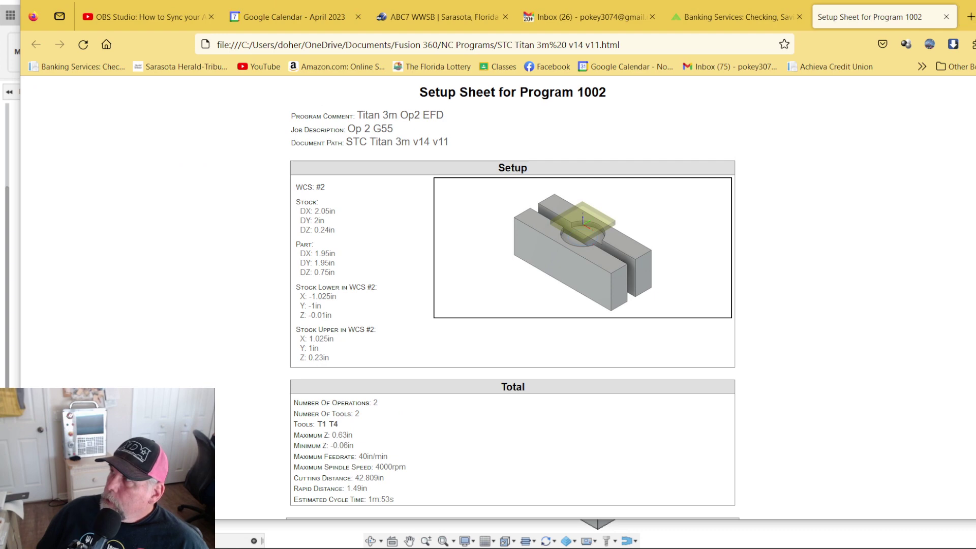
Step: Make Body1 visible again in the soft-jaw pocket
key("alt+Tab")
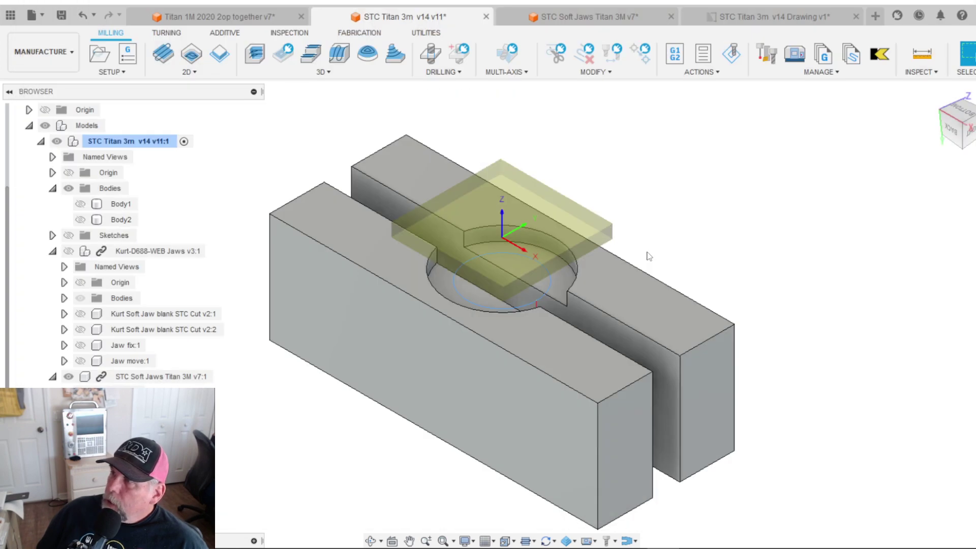
left_click(81, 204)
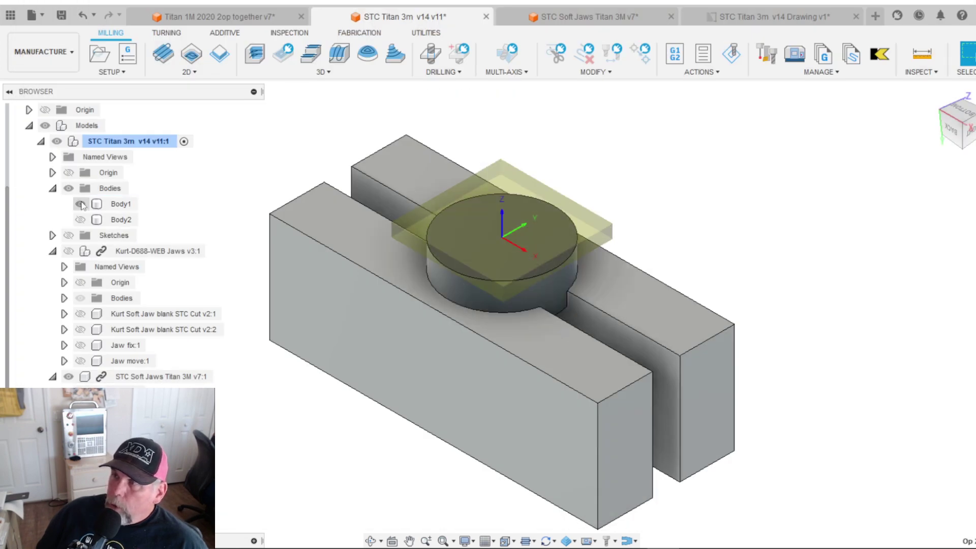
scroll(127, 244, "down", 1)
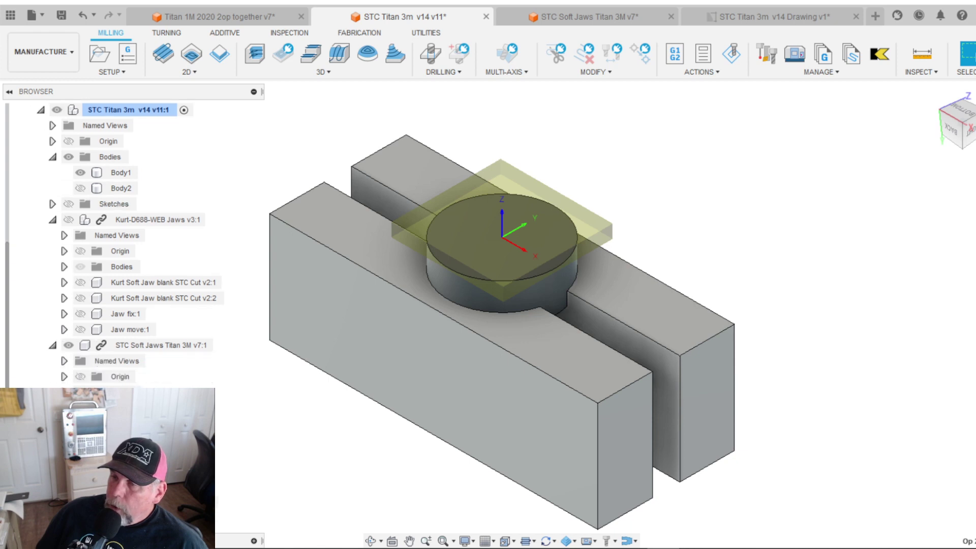
Step: Regenerate all of the setup's toolpaths and save a fresh Program 1002 setup sheet to the chosen folder
right_click(102, 188)
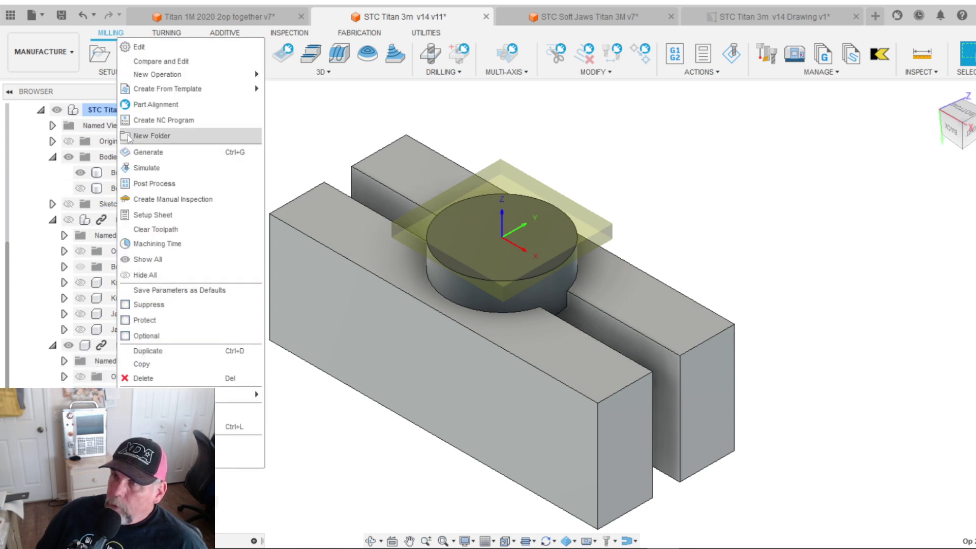
left_click(149, 152)
left_click(513, 297)
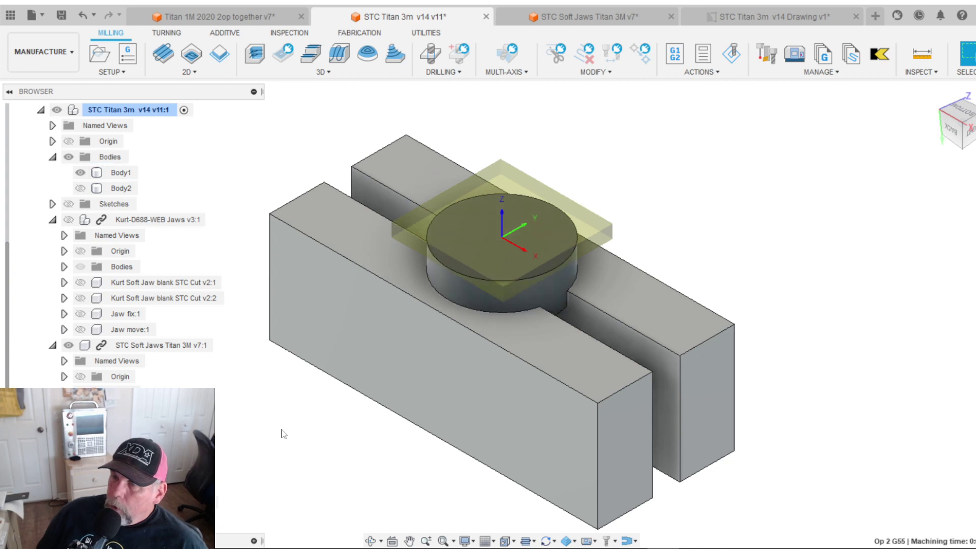
left_click(699, 65)
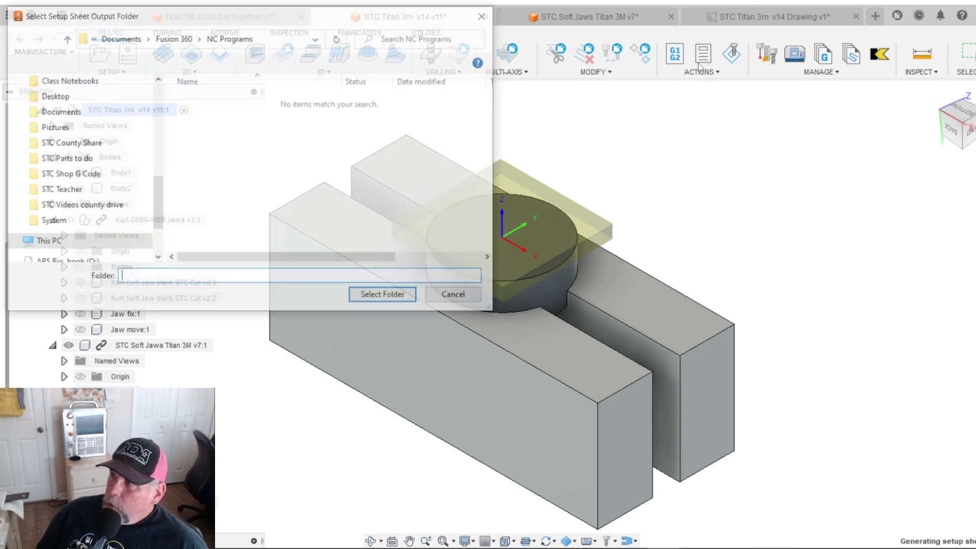
left_click(398, 297)
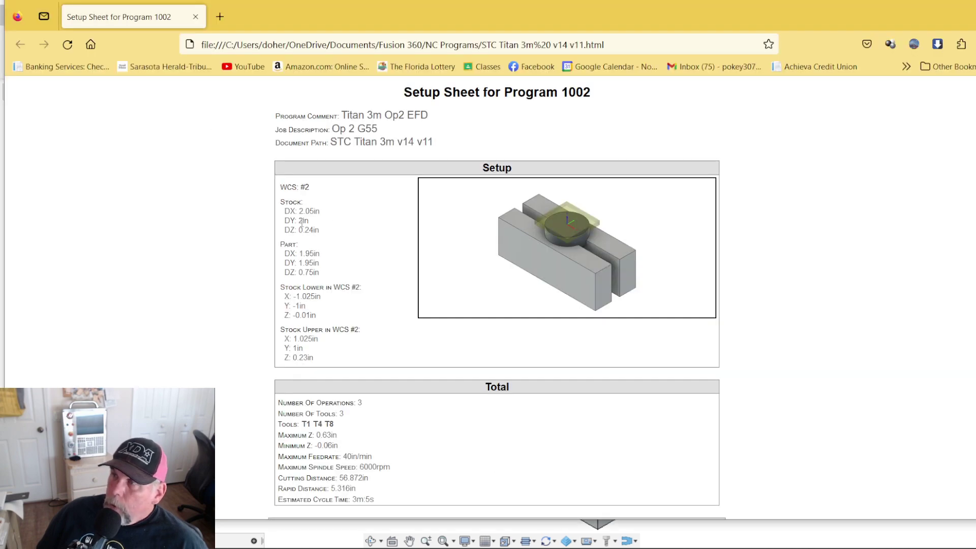
scroll(585, 255, "down", 4)
scroll(579, 247, "up", 4)
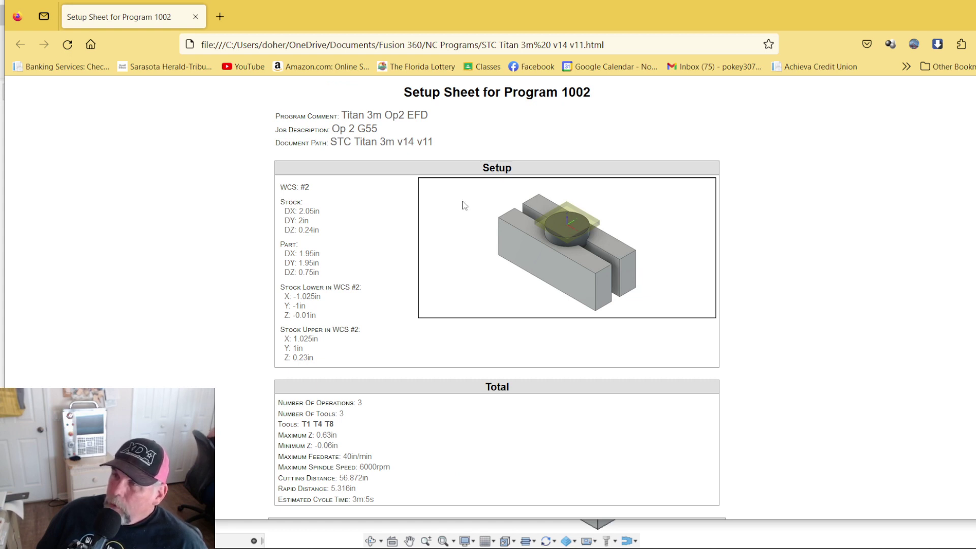
scroll(336, 243, "down", 4)
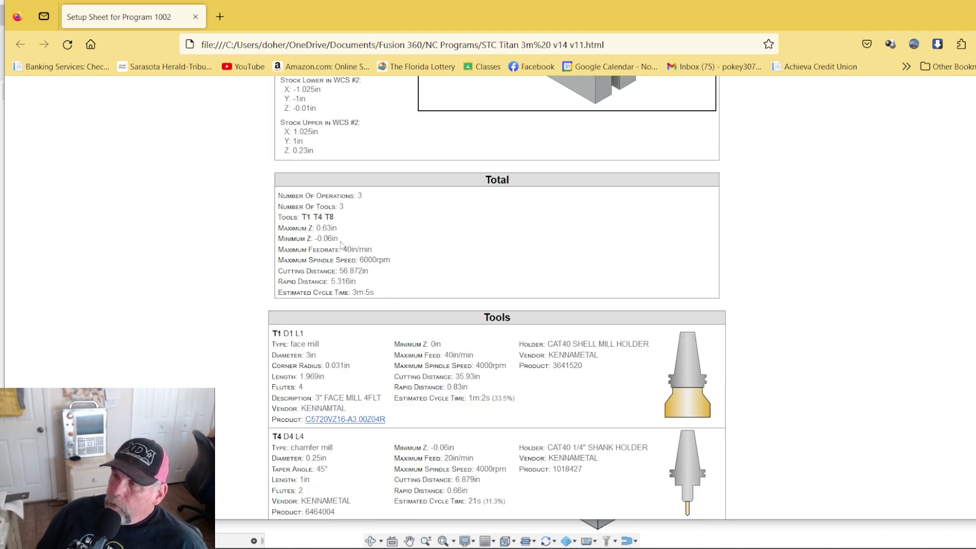
scroll(341, 244, "down", 2)
scroll(337, 249, "down", 2)
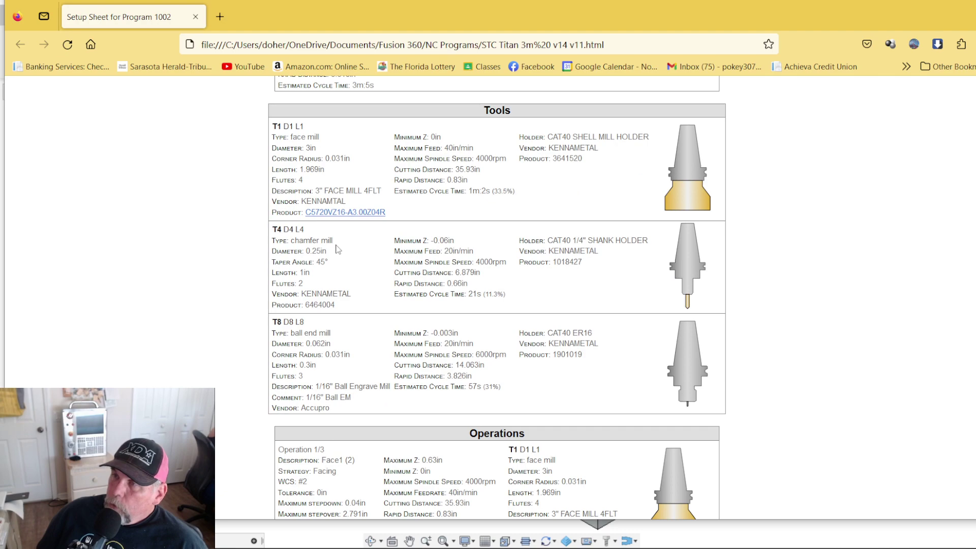
scroll(338, 249, "up", 5)
scroll(338, 251, "down", 7)
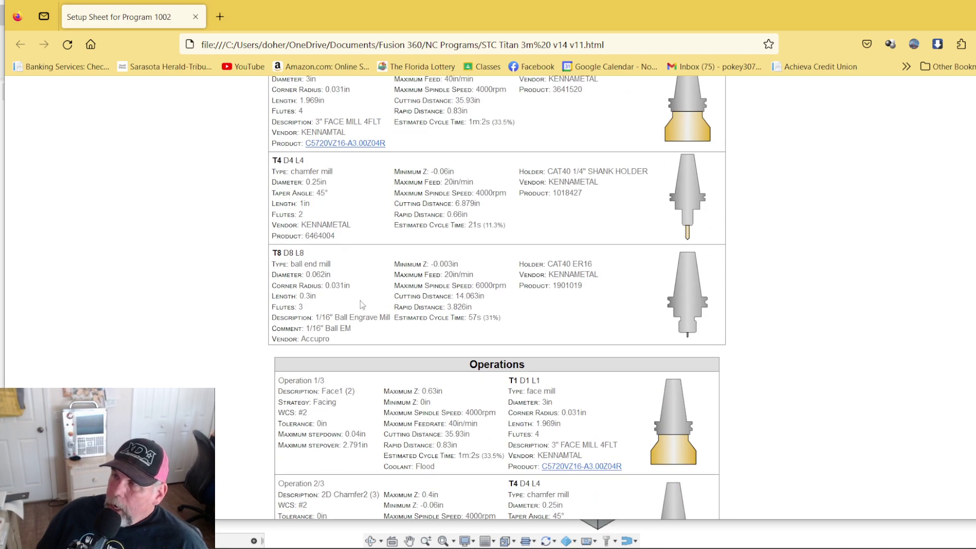
scroll(317, 296, "up", 10)
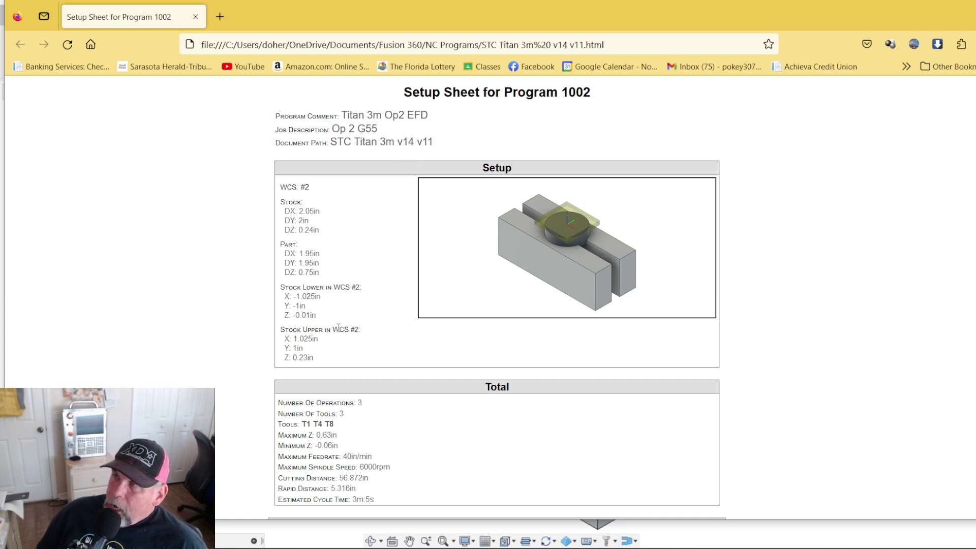
mouse_move(589, 543)
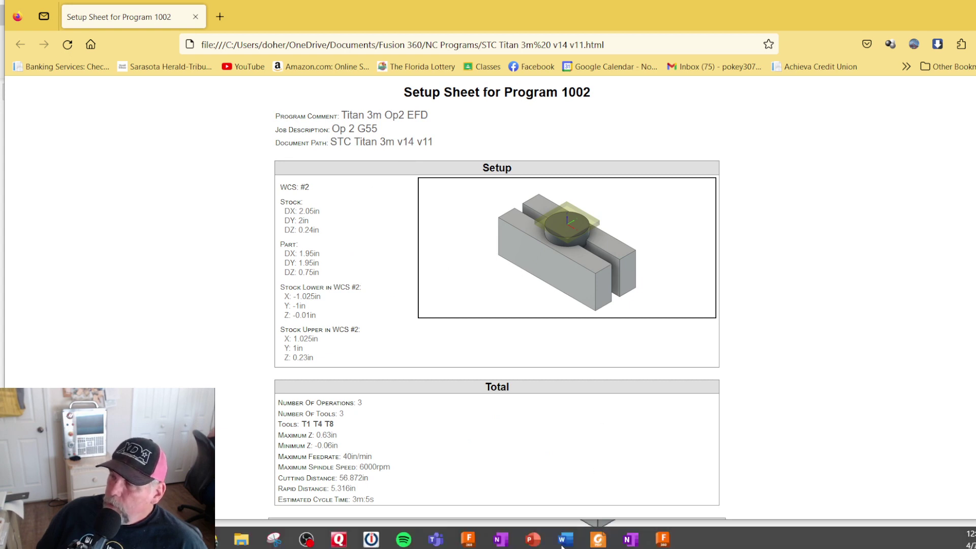
Step: Check the STC Titan 3m v14 Drawing, close STC Soft Jaws Titan 3M v7, and show Titan 1M 2020 2op together v7
left_click(658, 539)
left_click(783, 20)
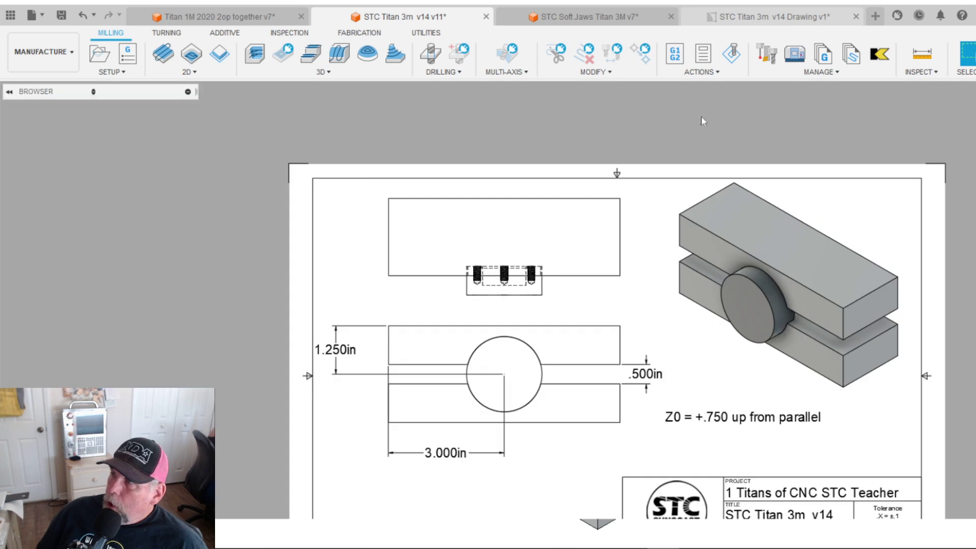
scroll(492, 306, "down", 1)
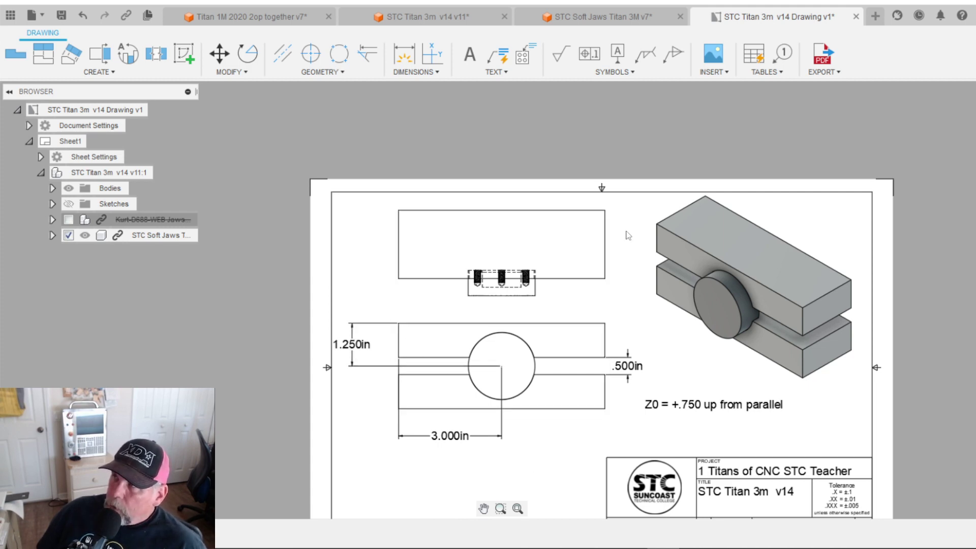
left_click(613, 15)
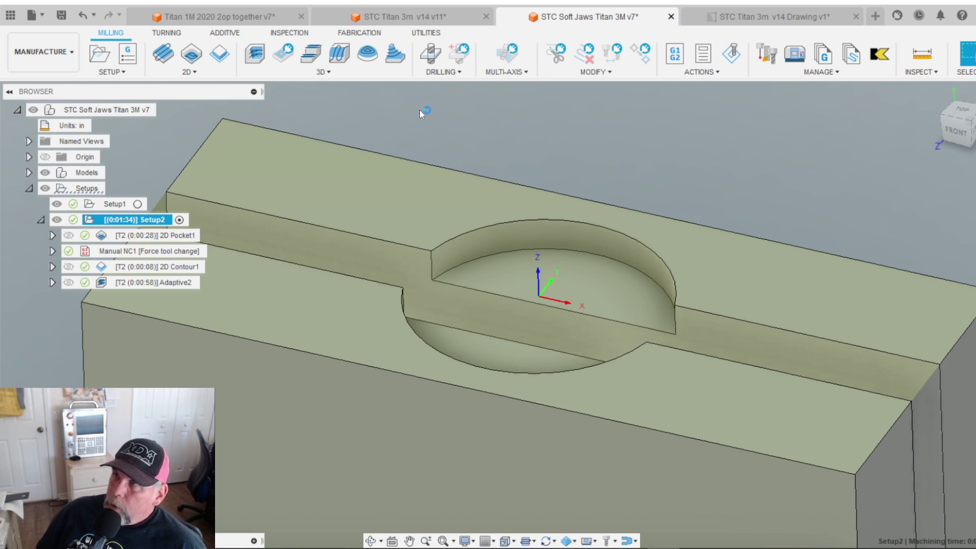
key("ctrl+w")
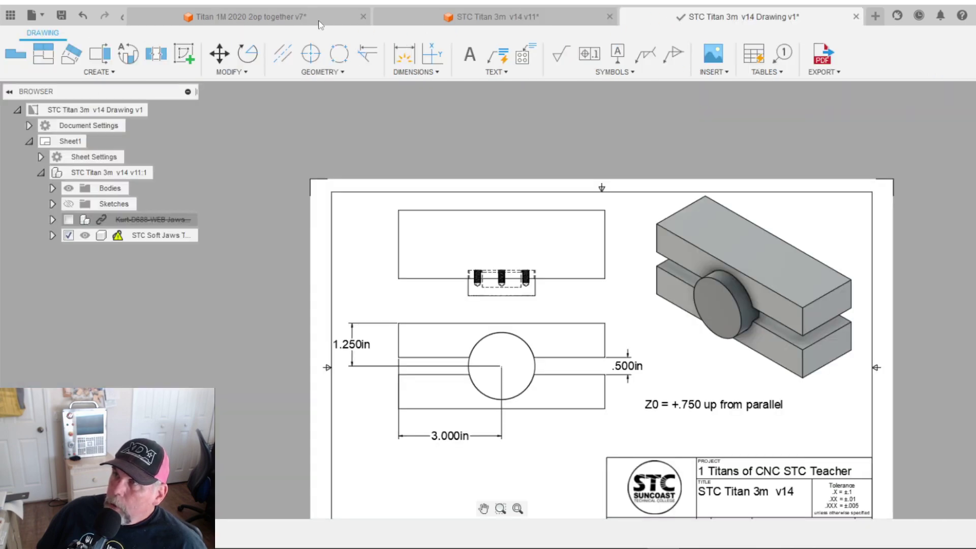
left_click(272, 18)
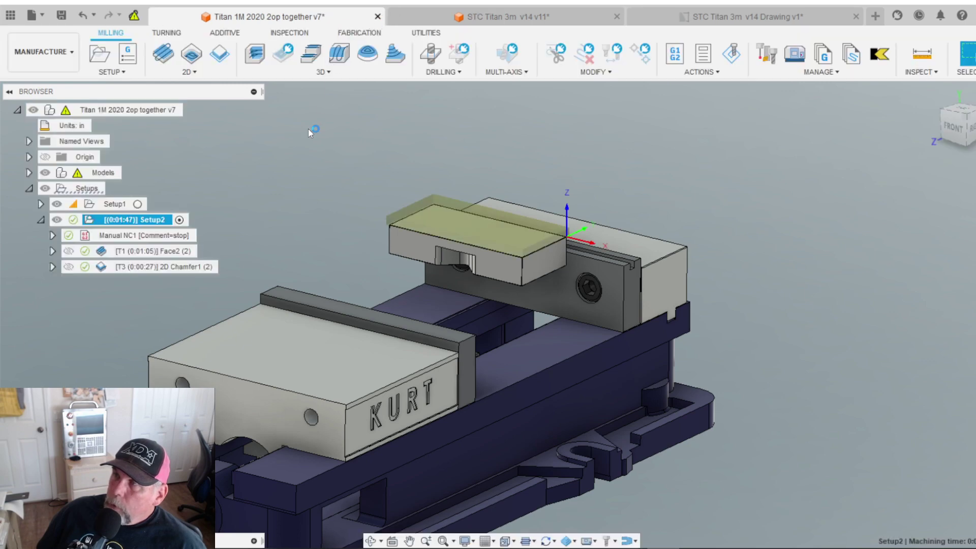
key("ctrl+w")
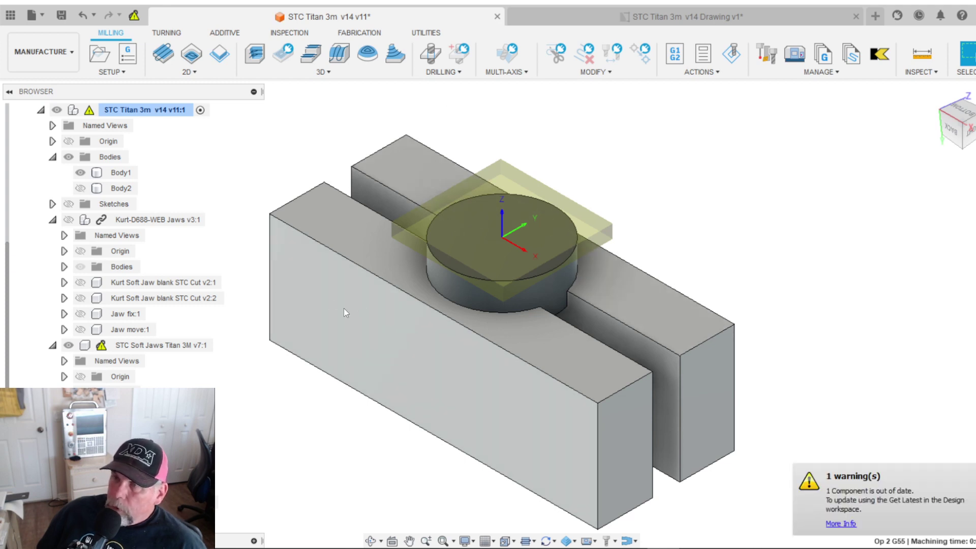
left_click(53, 220)
left_click(41, 188)
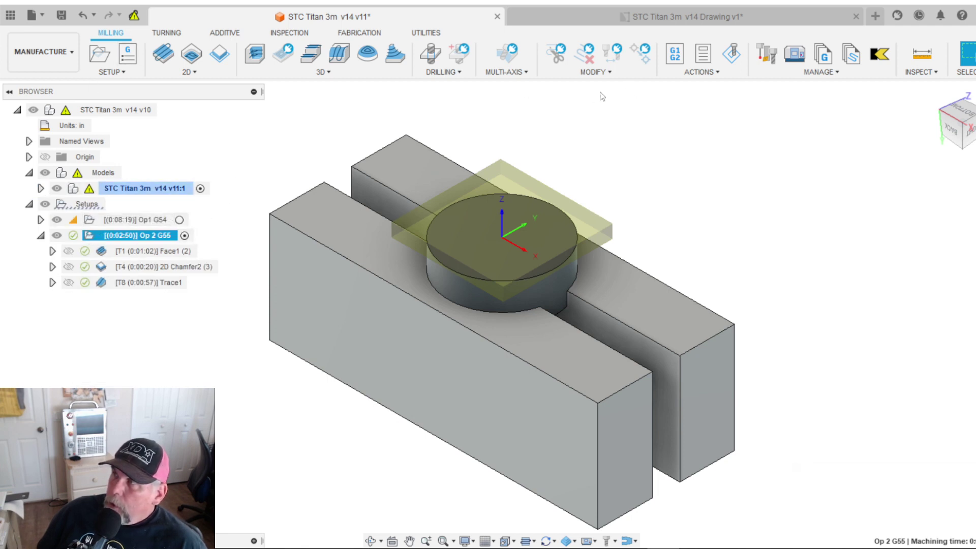
left_click(732, 54)
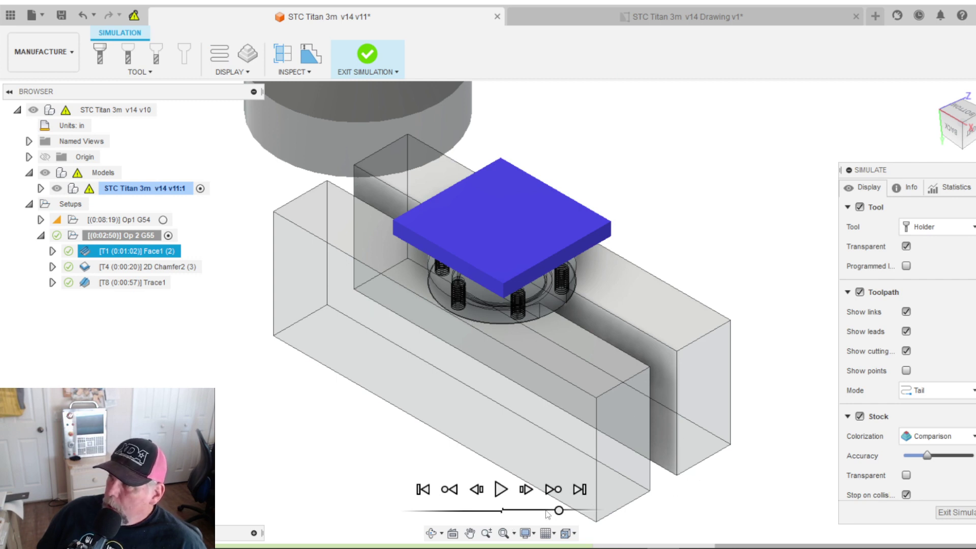
left_click_drag(894, 171, 819, 94)
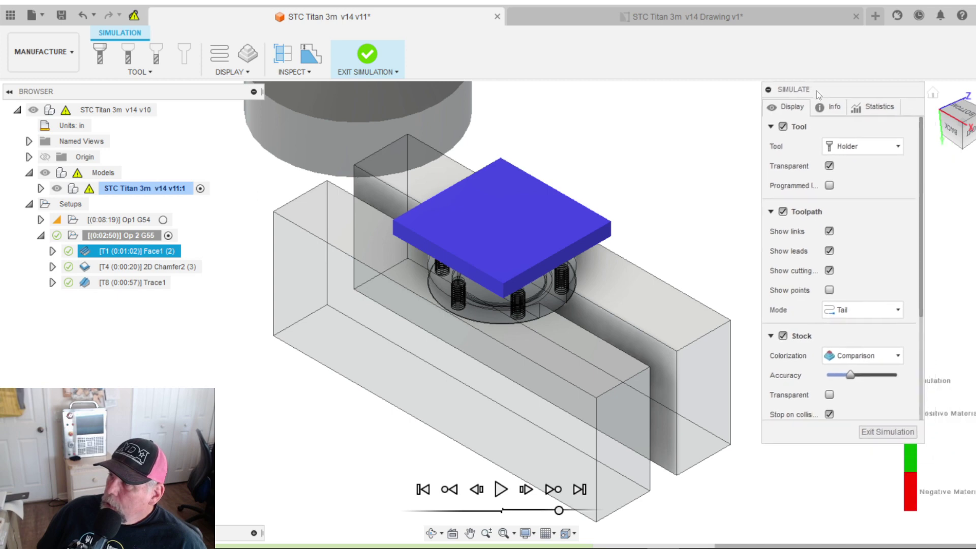
left_click(502, 490)
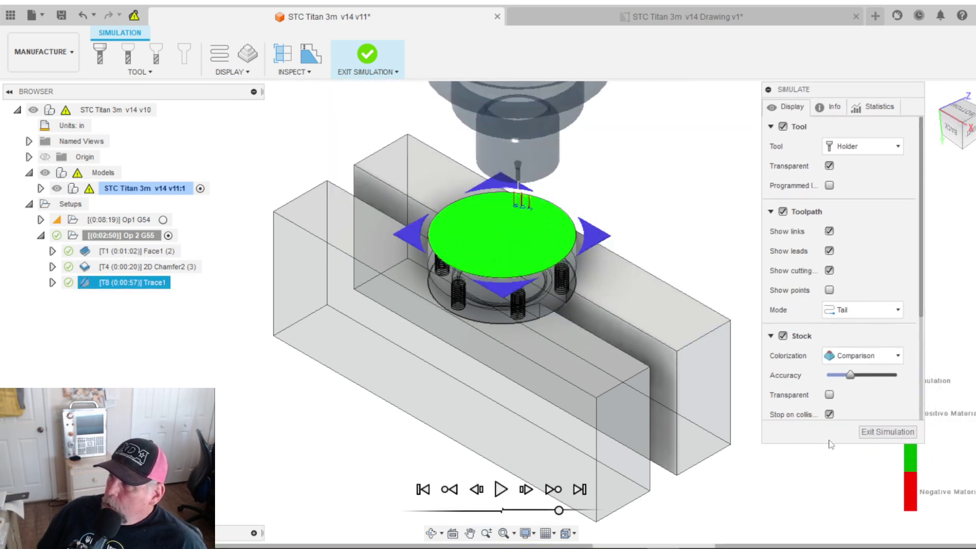
left_click(887, 431)
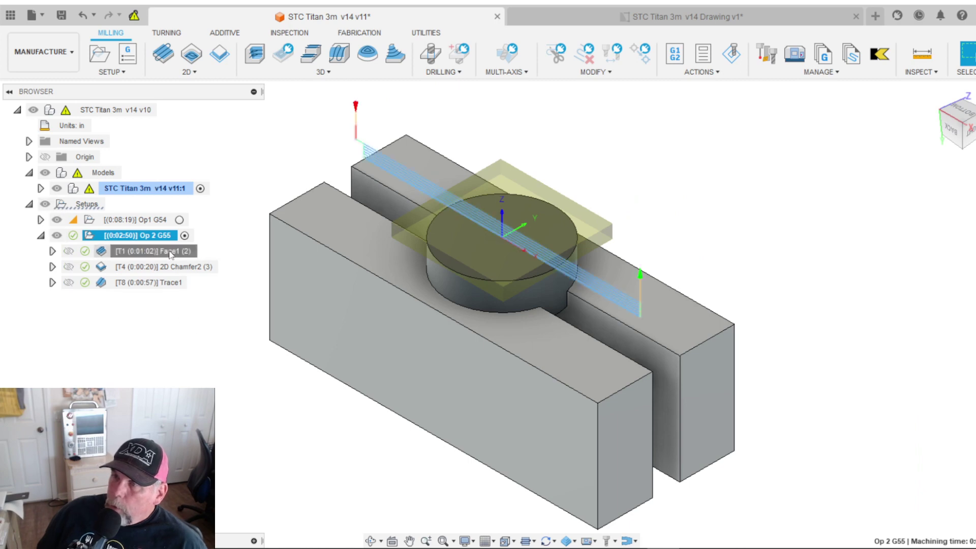
right_click(169, 253)
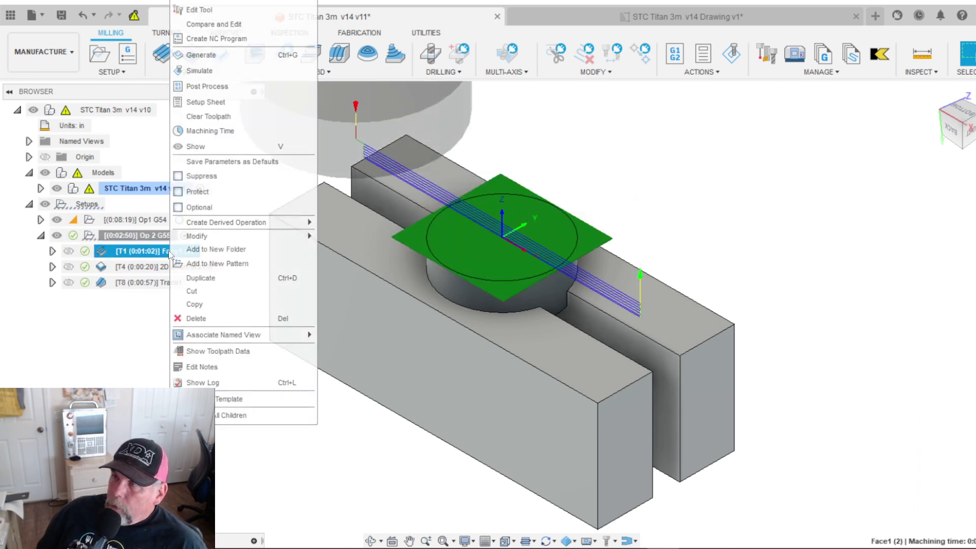
left_click(200, 9)
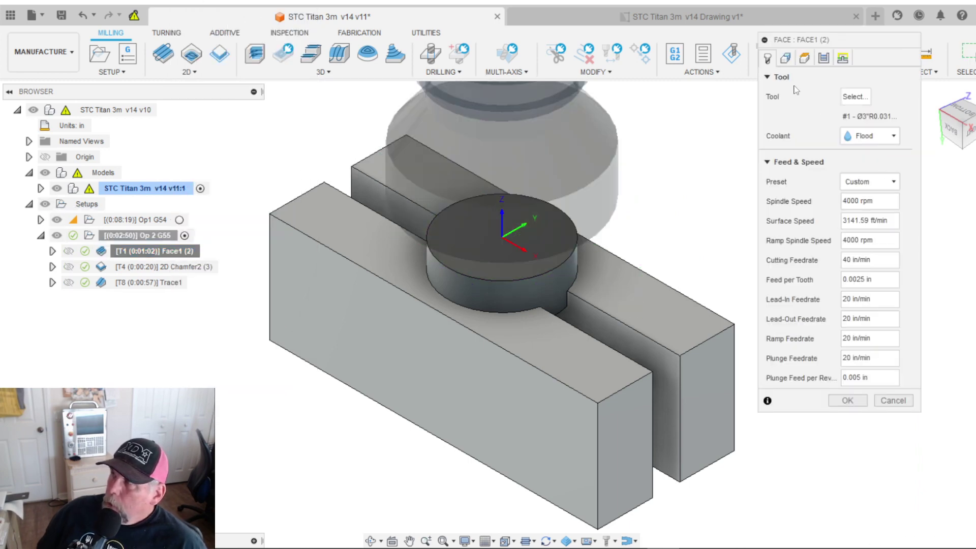
left_click(786, 58)
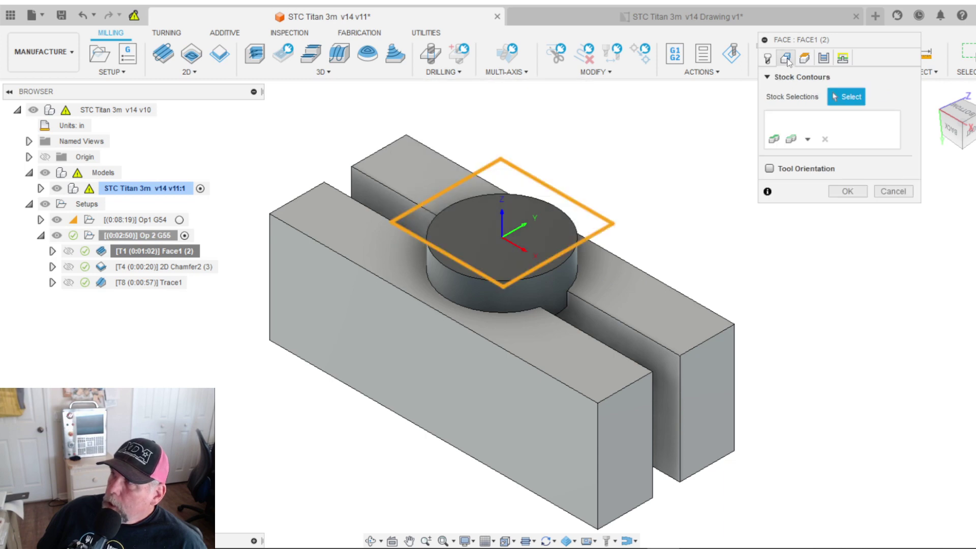
left_click(804, 59)
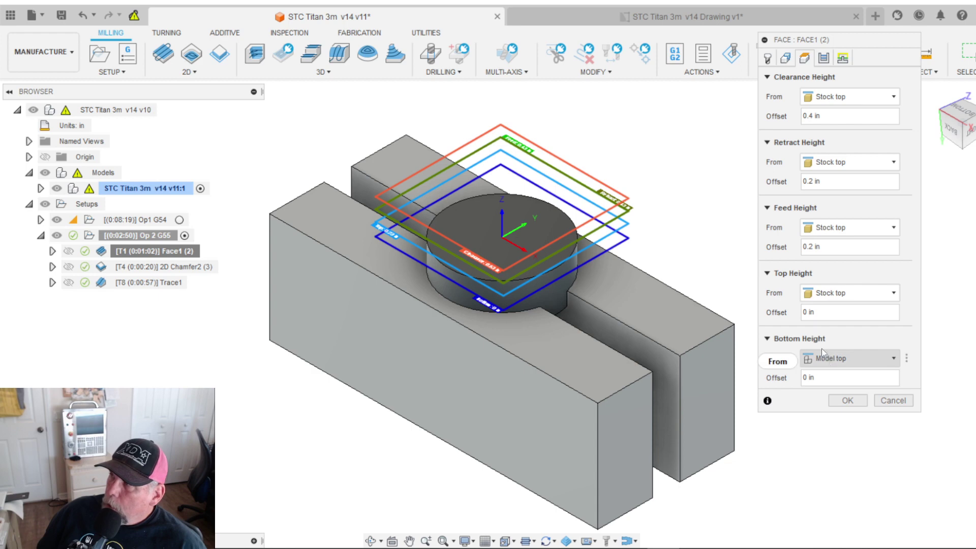
left_click(824, 58)
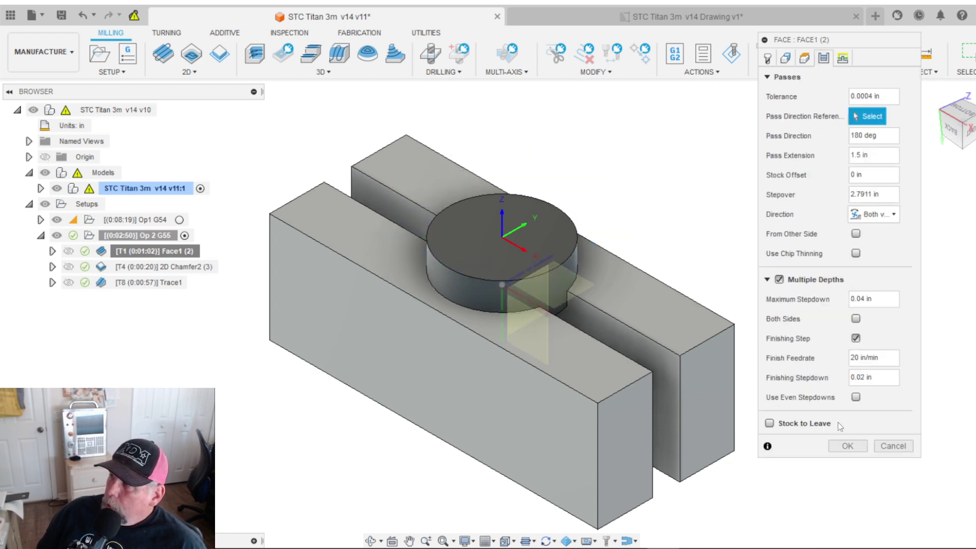
left_click(848, 446)
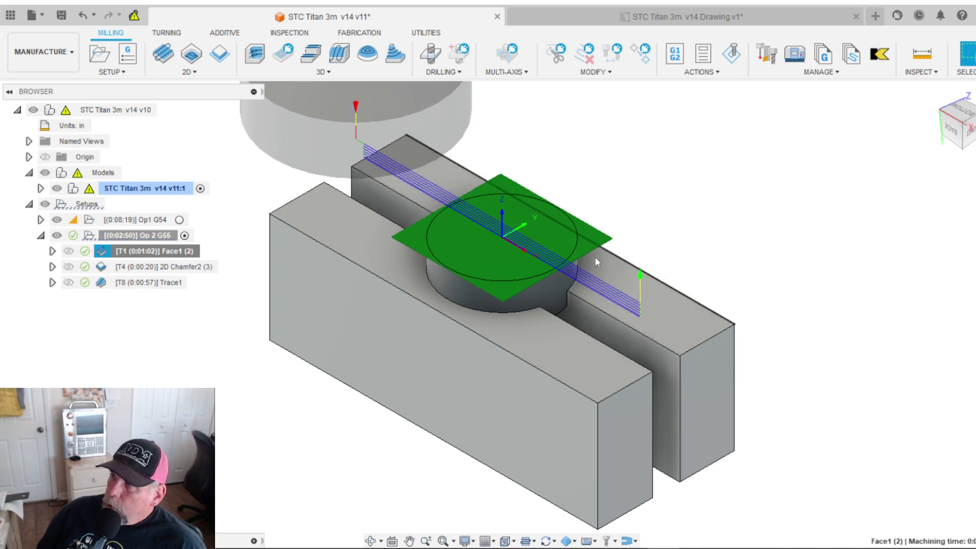
left_click(181, 270)
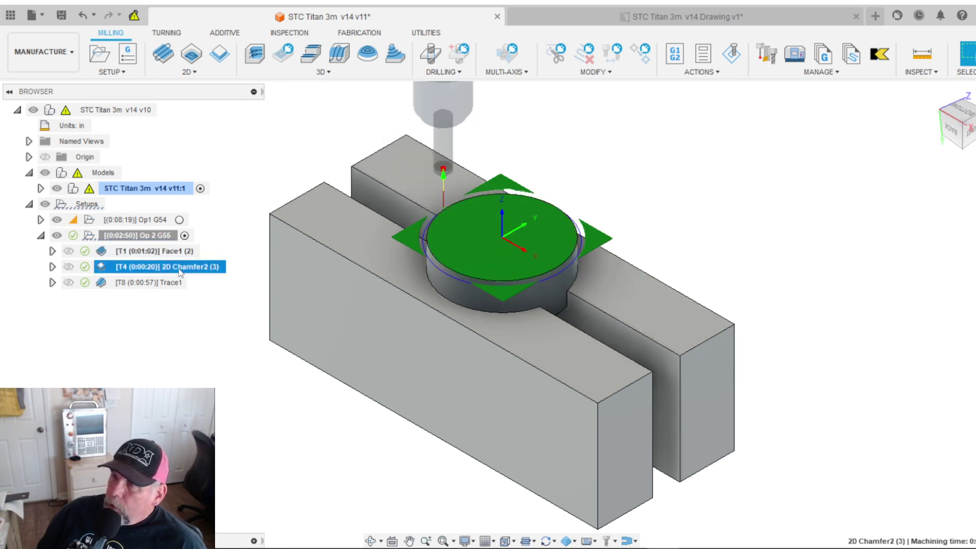
left_click(152, 283)
scroll(491, 227, "up", 5)
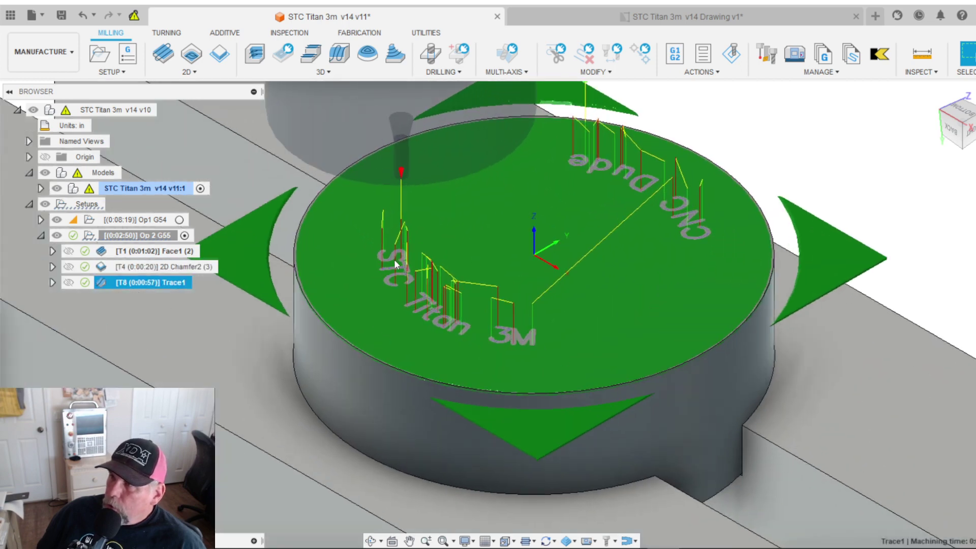
scroll(459, 346, "down", 5)
scroll(203, 318, "down", 2)
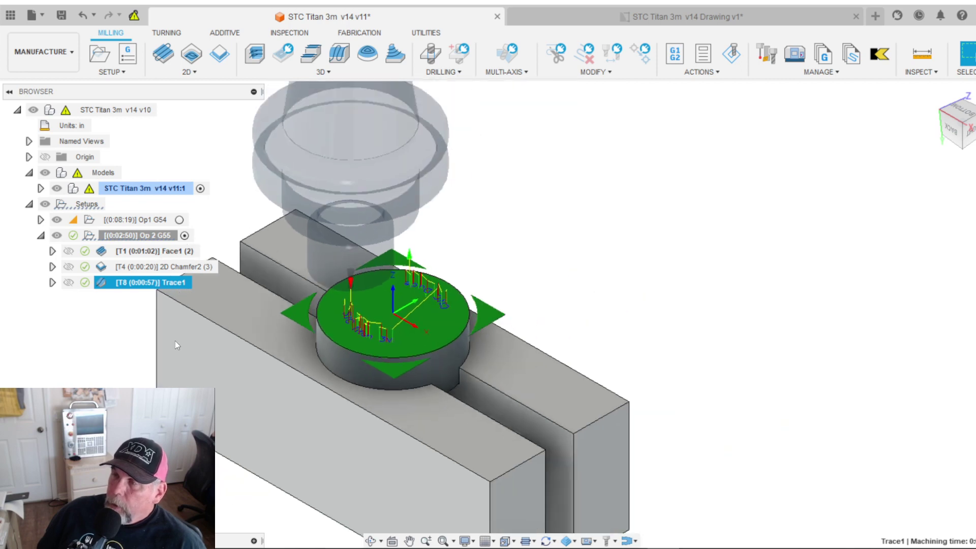
left_click(116, 356)
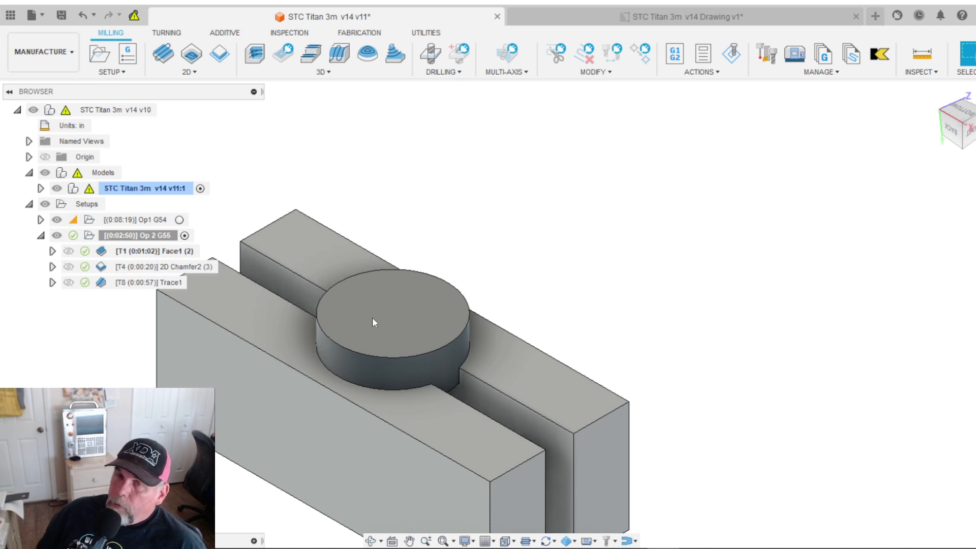
scroll(373, 321, "down", 2)
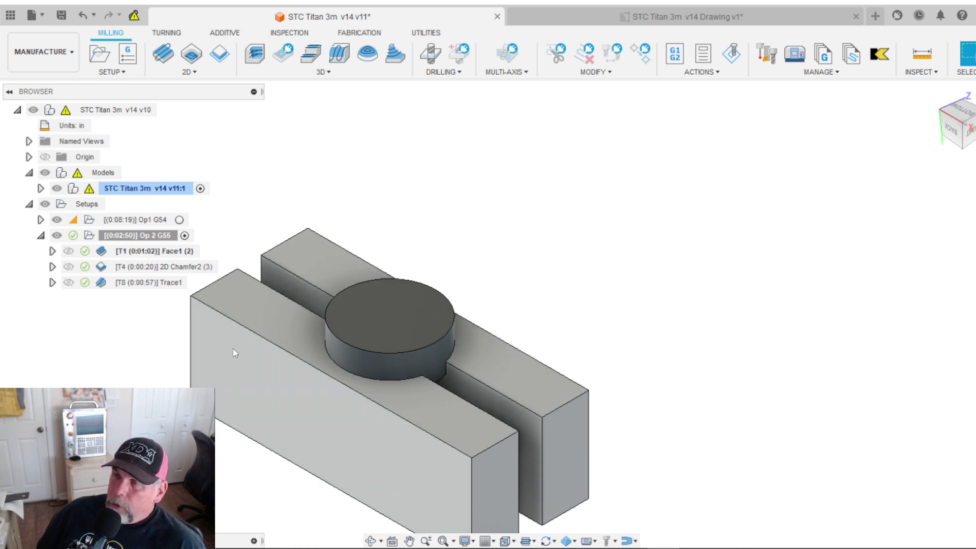
left_click(962, 113)
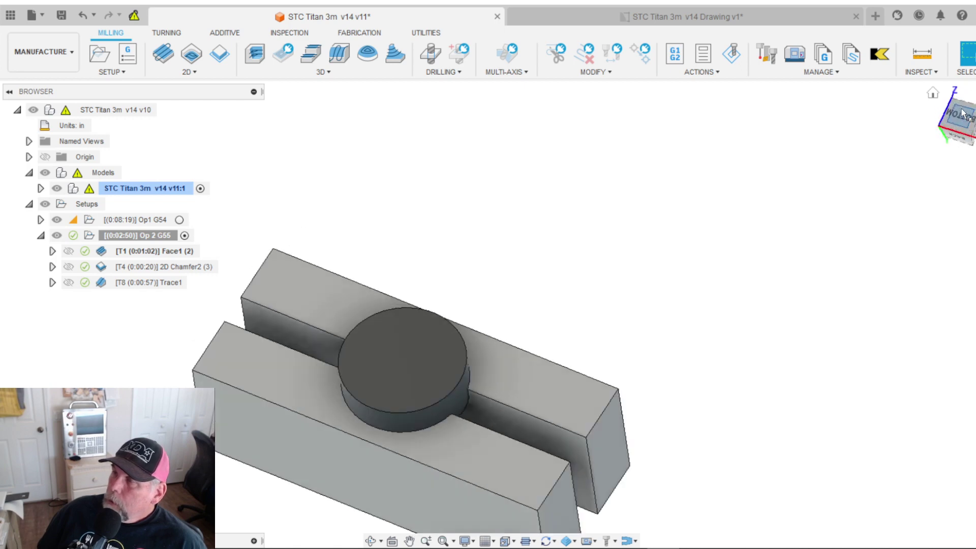
left_click(932, 95)
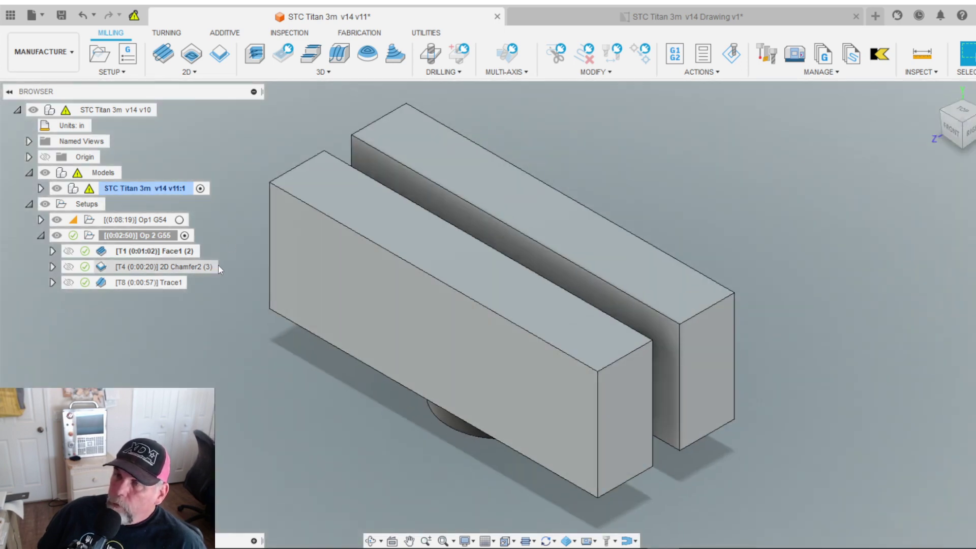
left_click(179, 219)
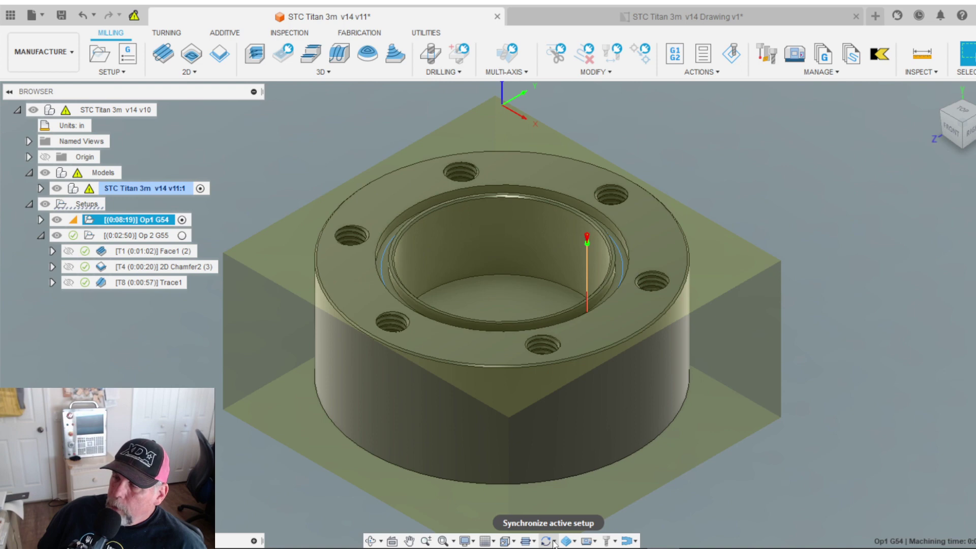
left_click(573, 542)
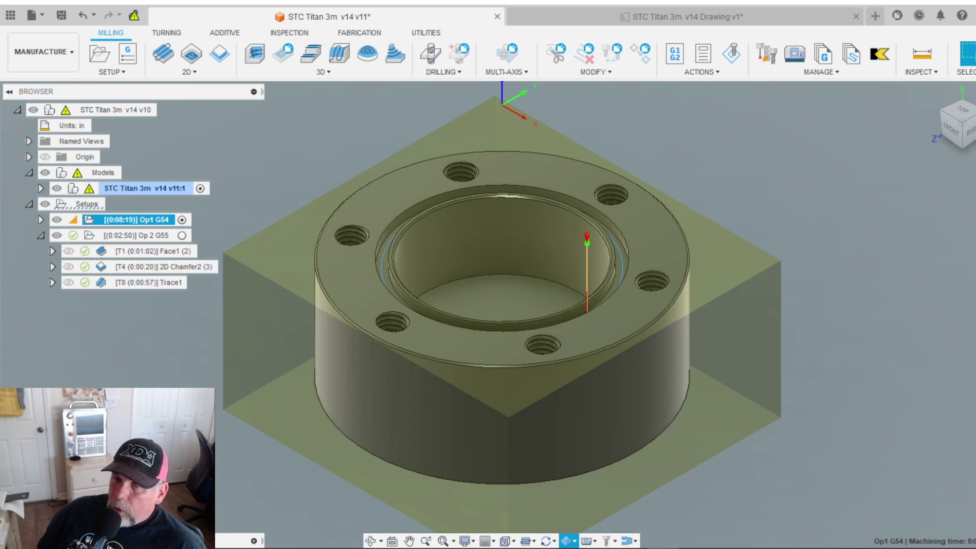
left_click(568, 541)
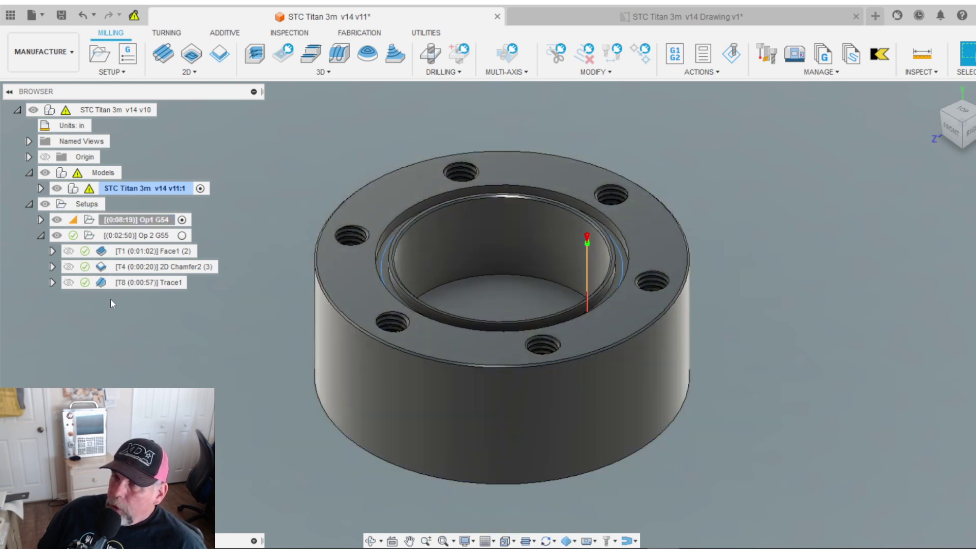
left_click(182, 236)
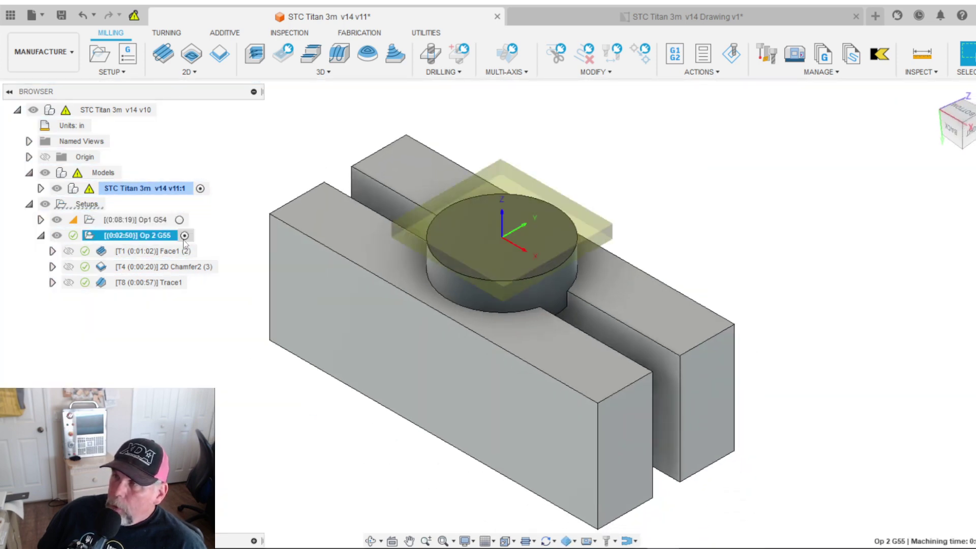